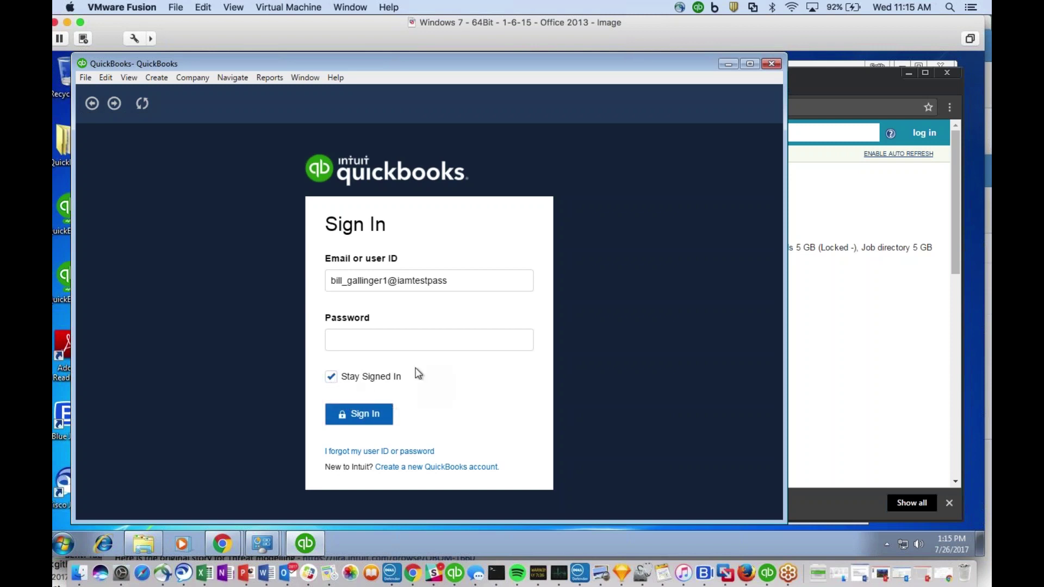
- Sign in with the account password, open the Bill's Better Bookkeeping firm and look over its client list
click(422, 345)
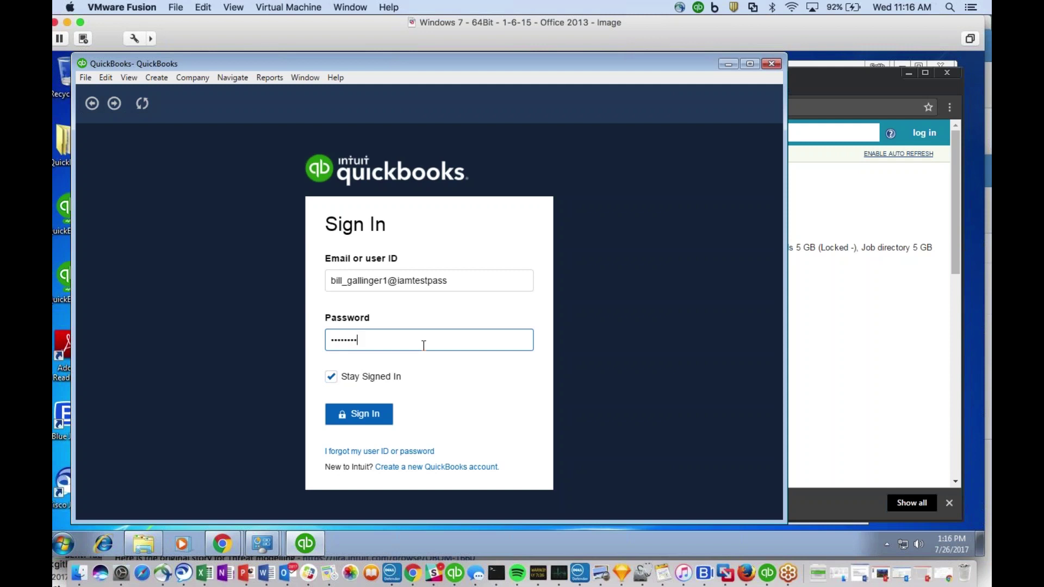
click(363, 419)
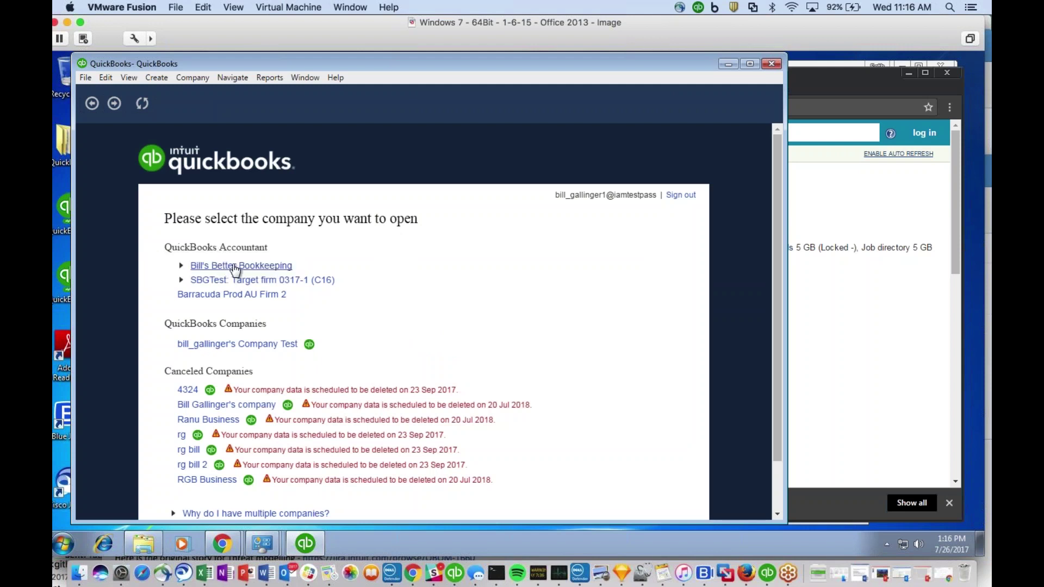
click(235, 266)
click(263, 268)
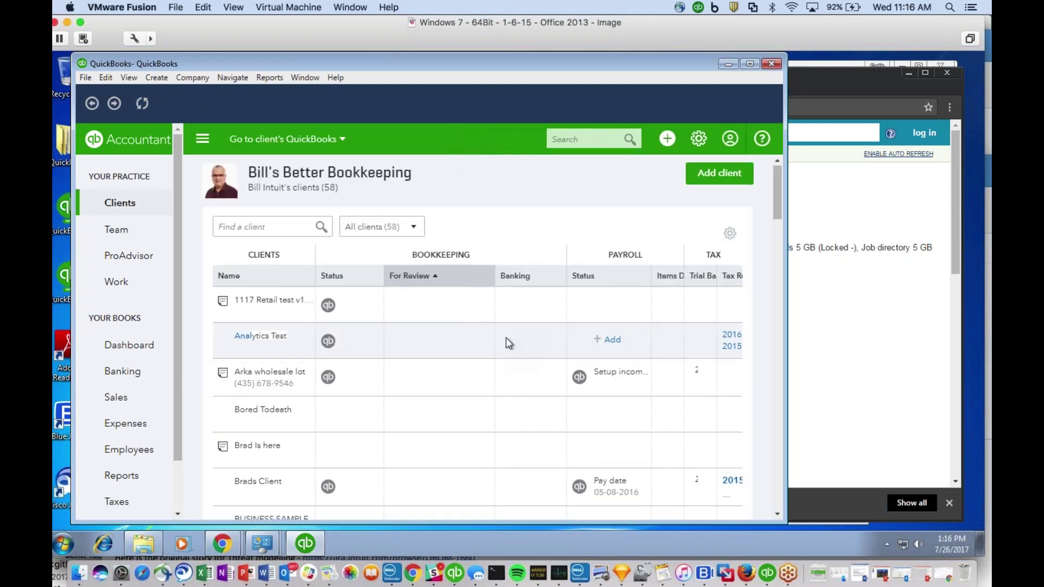
scroll(504, 333, down, 3)
scroll(513, 326, up, 3)
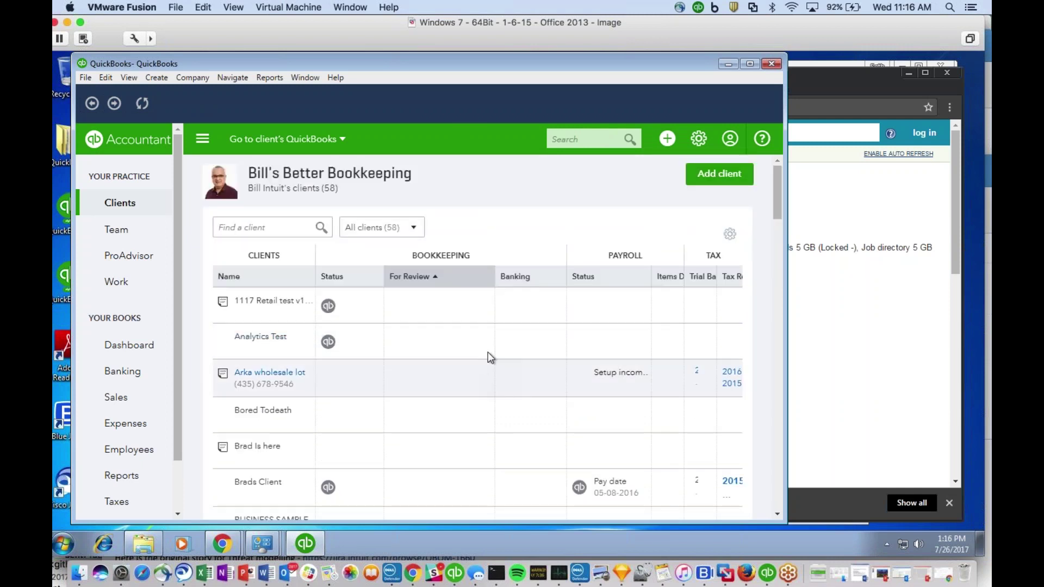
- Look through the application's commands, open a blank invoice form and close it without entering anything
click(86, 79)
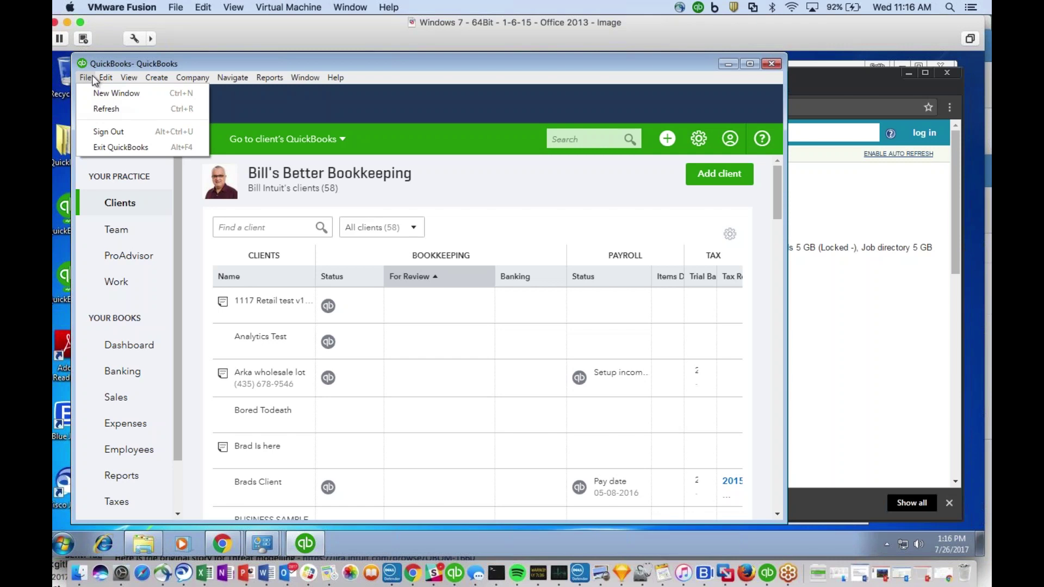
mouse_move(137, 82)
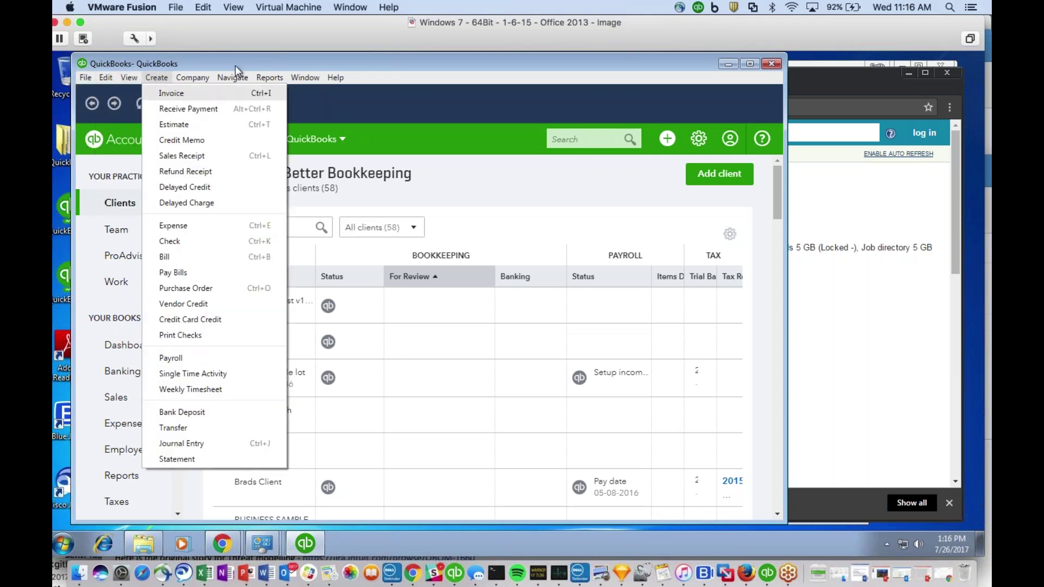
click(162, 91)
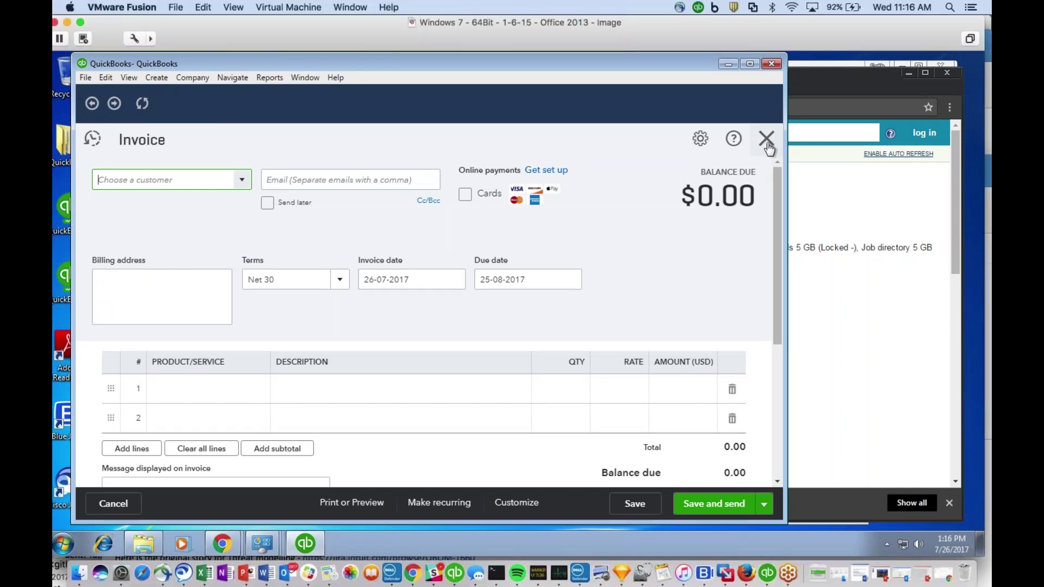
click(767, 140)
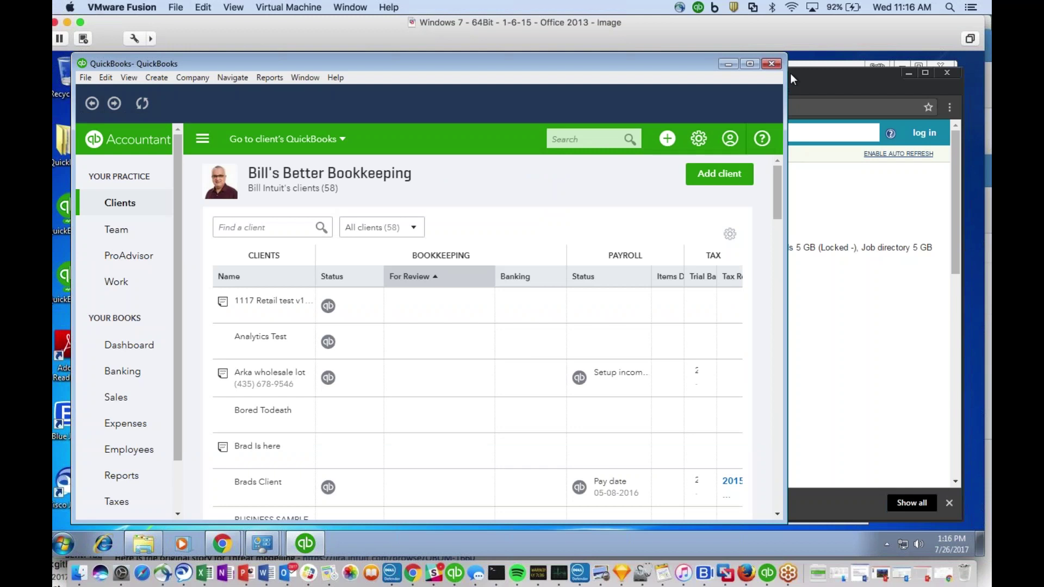
- Widen the QuickBooks window, and open a blank invoice again before dismissing it
drag(787, 79, 845, 207)
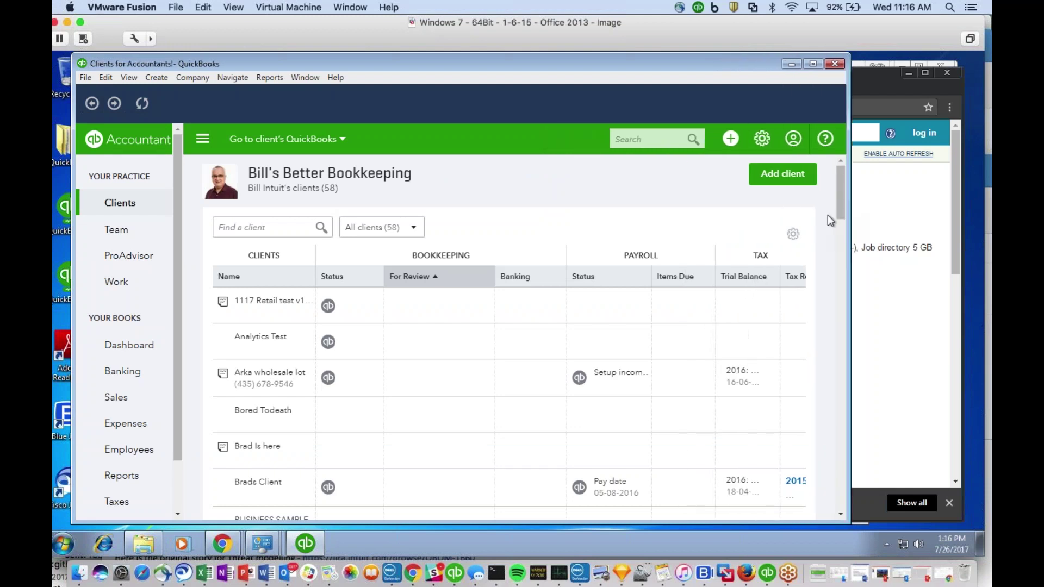
key(ctrl+alt+i)
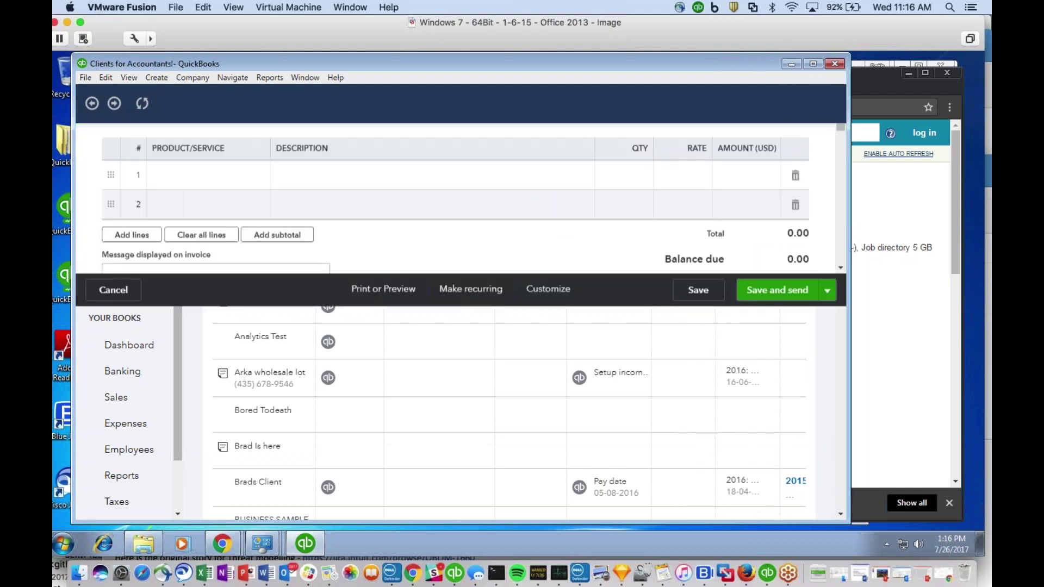
key(Escape)
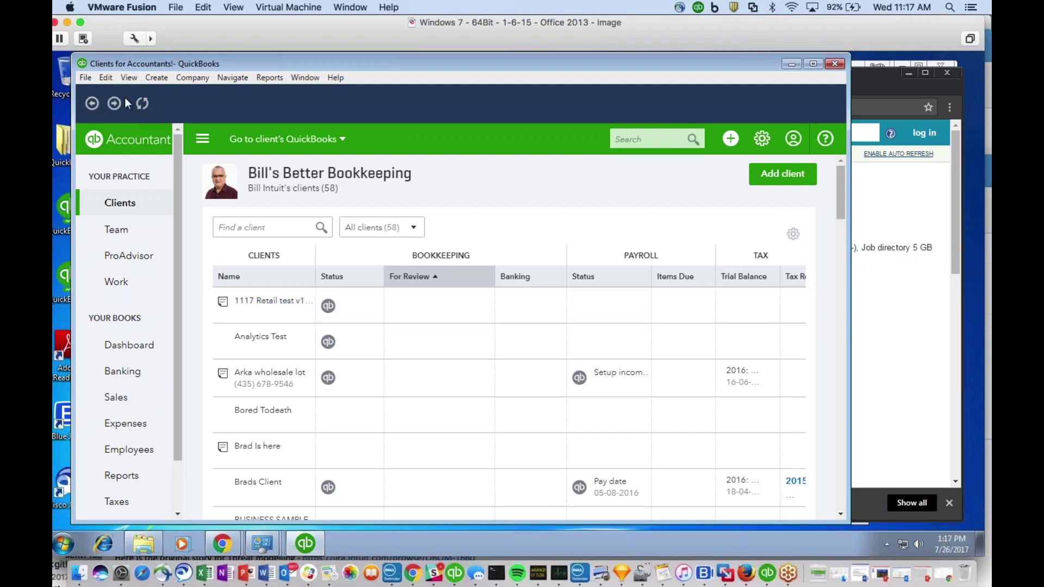
- Open a second QuickBooks window, place it overlapping the first one and show its Banking page
click(89, 80)
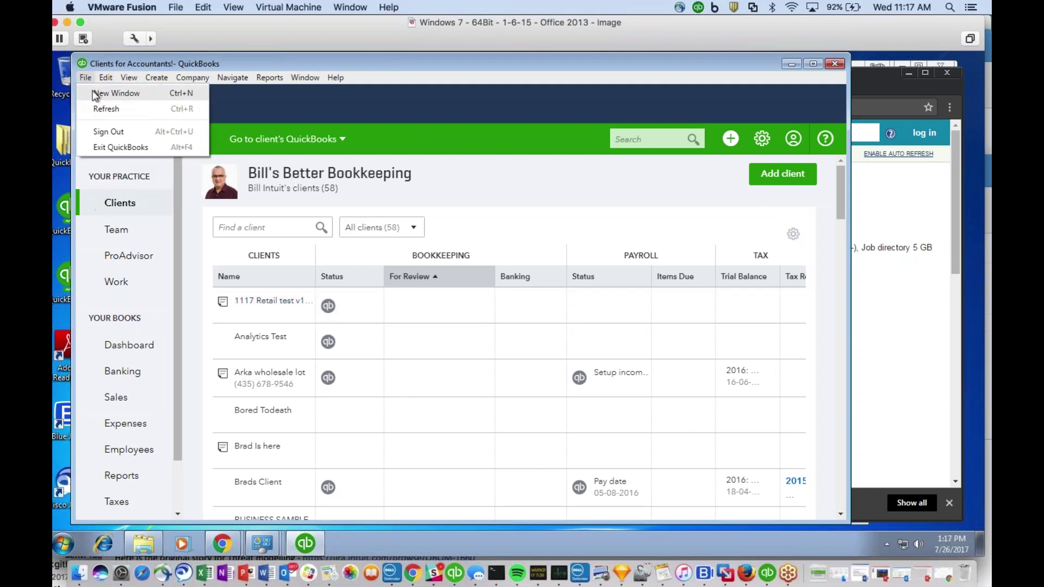
click(96, 93)
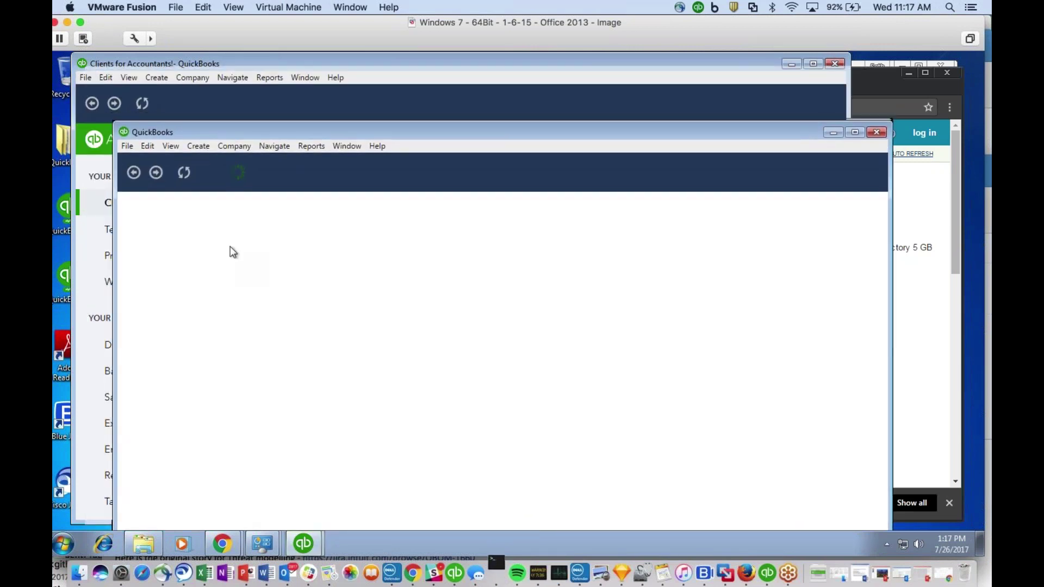
drag(228, 124, 264, 64)
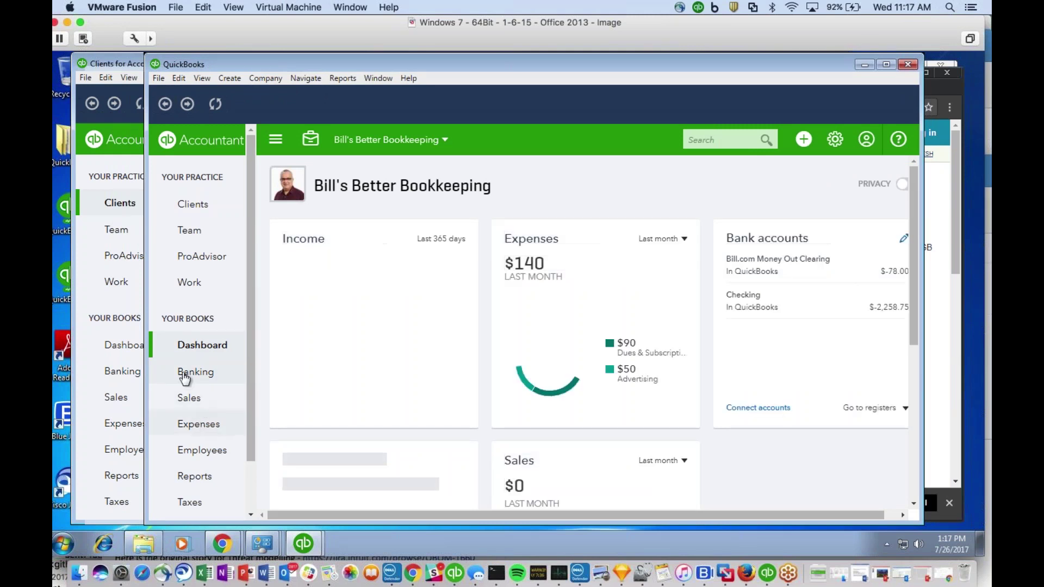
click(196, 375)
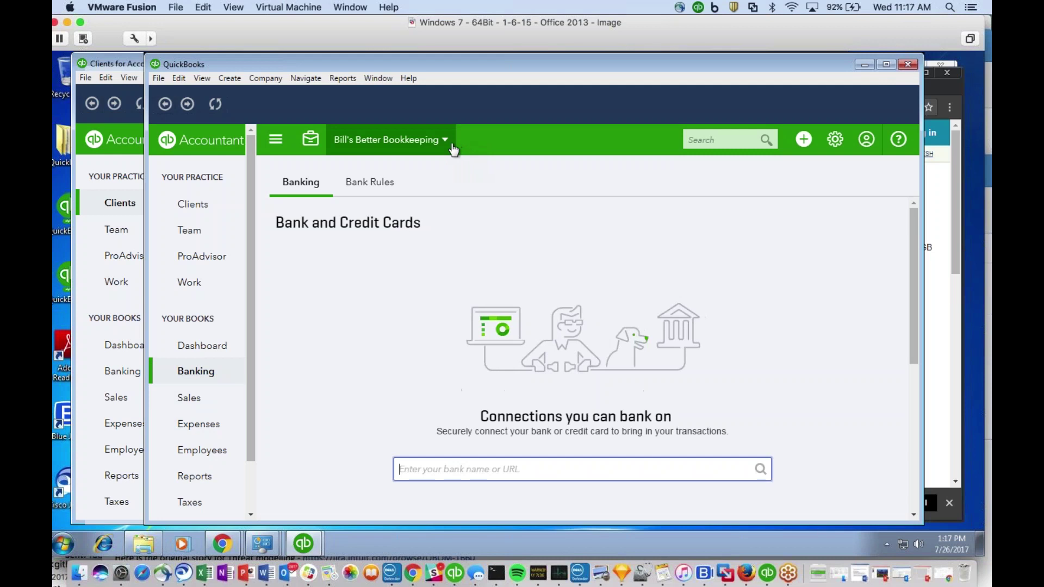
- Switch the second window from the firm's own books to the Essentials Only client
click(451, 146)
scroll(388, 308, down, 2)
scroll(389, 313, down, 6)
scroll(375, 304, up, 3)
scroll(378, 308, down, 3)
scroll(377, 312, up, 5)
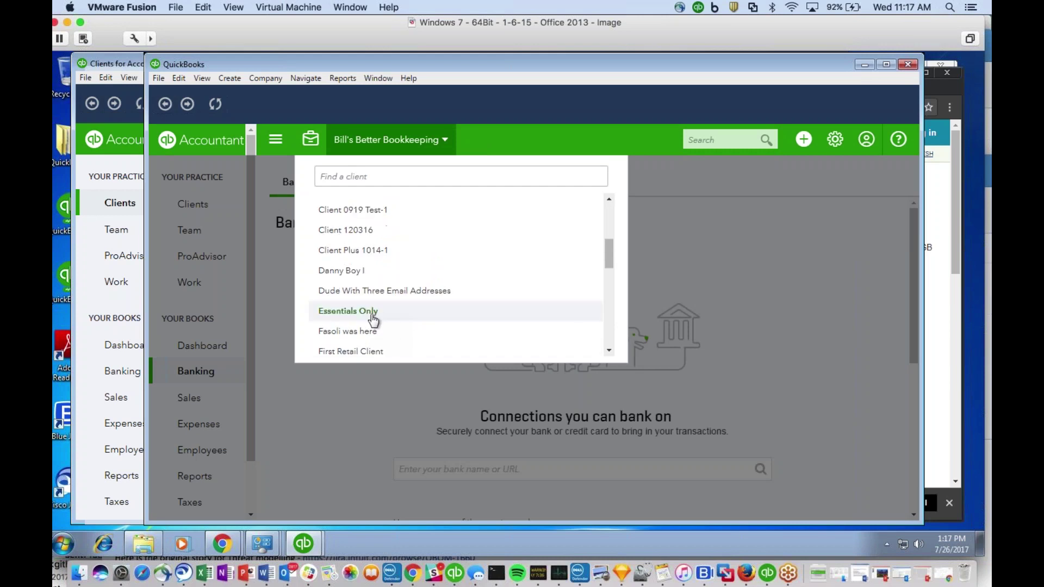
click(348, 311)
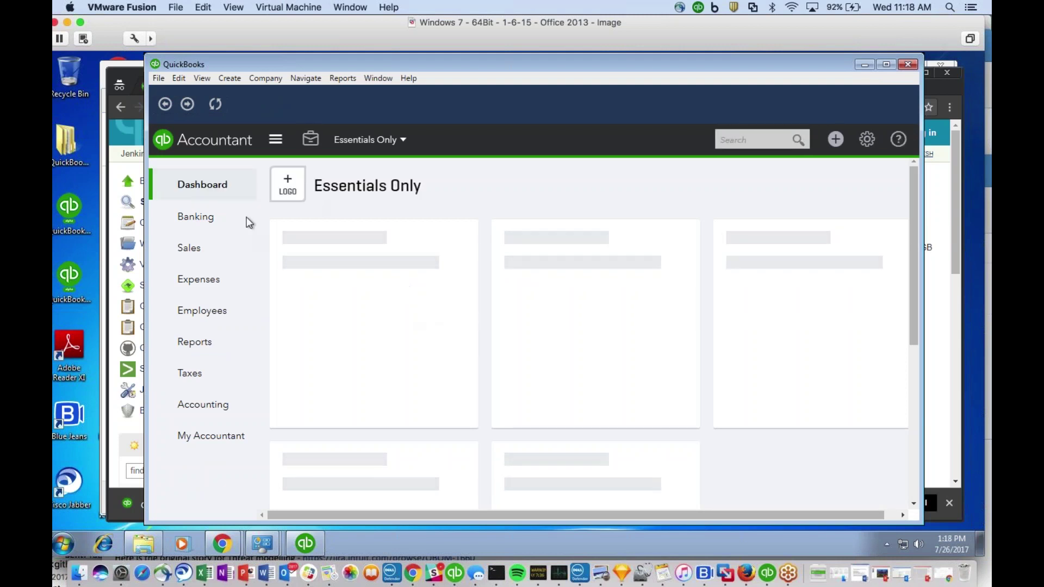
- Open the client's Expenses link in a new window and go to the Reconcile page there
right_click(203, 284)
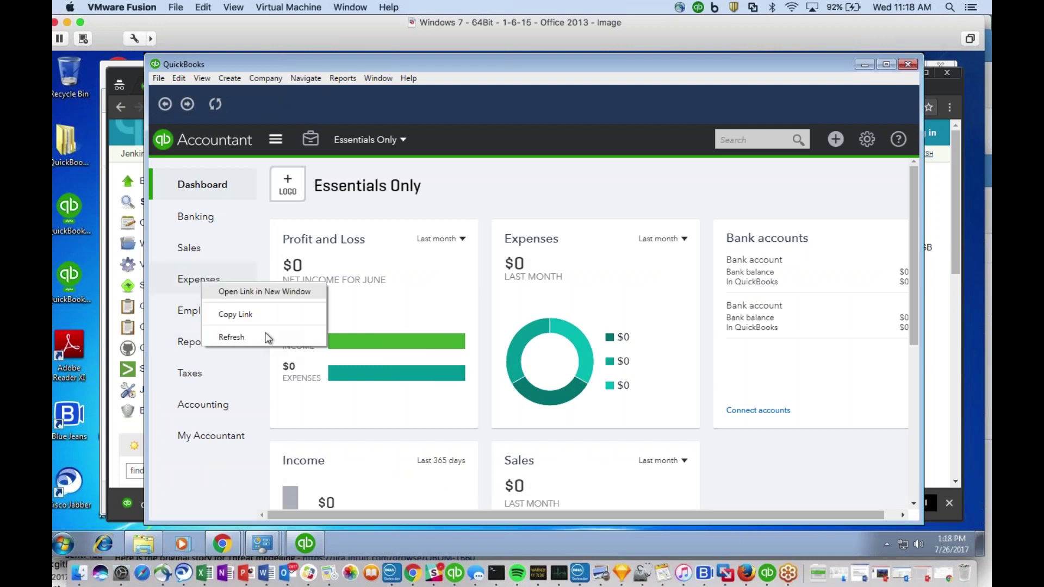
click(275, 292)
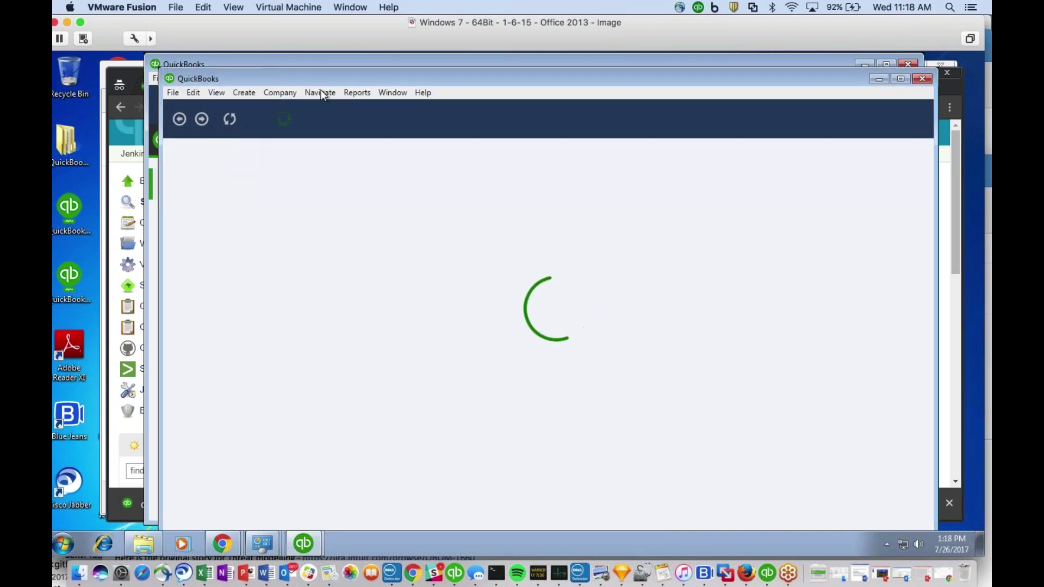
click(277, 95)
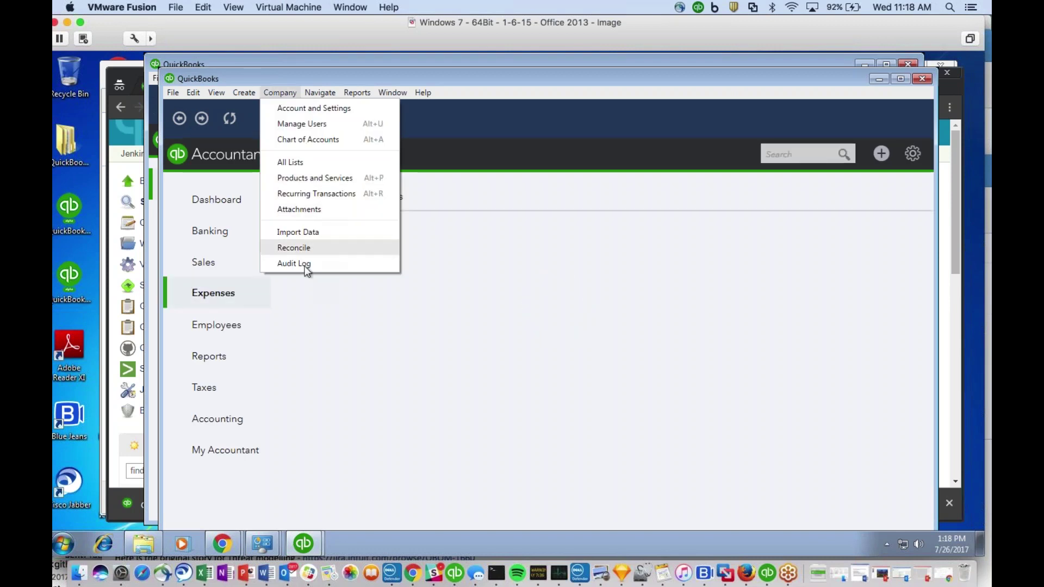
click(305, 263)
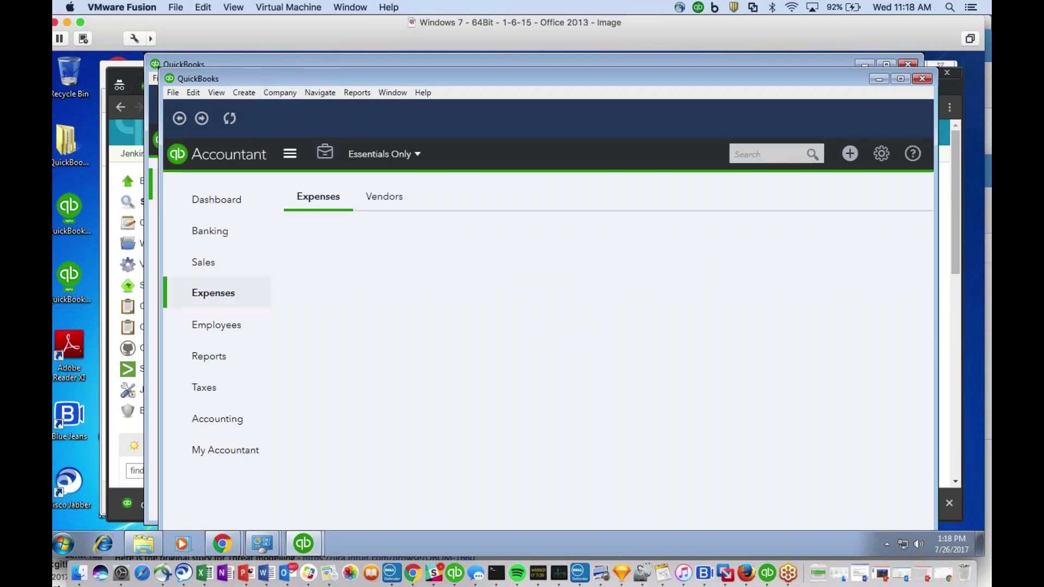
- Show Expenses in the Essentials Only dashboard window, and arrange it so the Reconcile window is accessible beside it
click(309, 68)
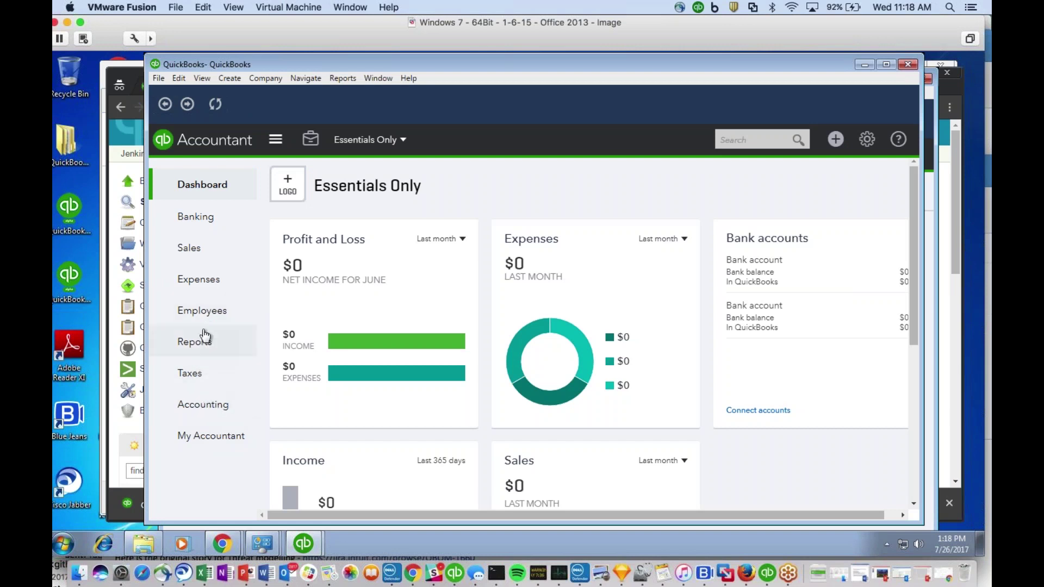
click(210, 294)
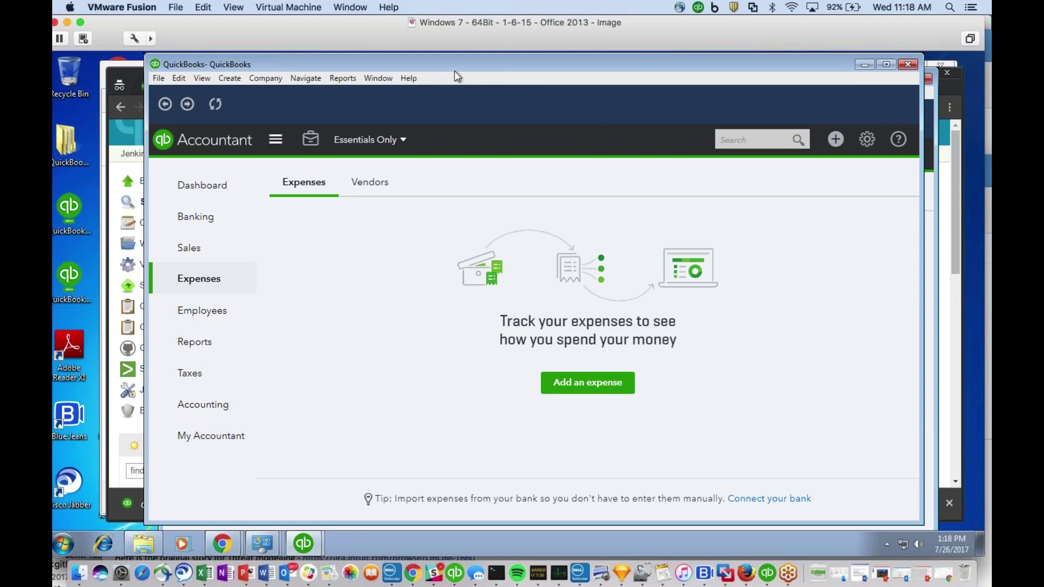
drag(455, 72, 498, 92)
click(439, 80)
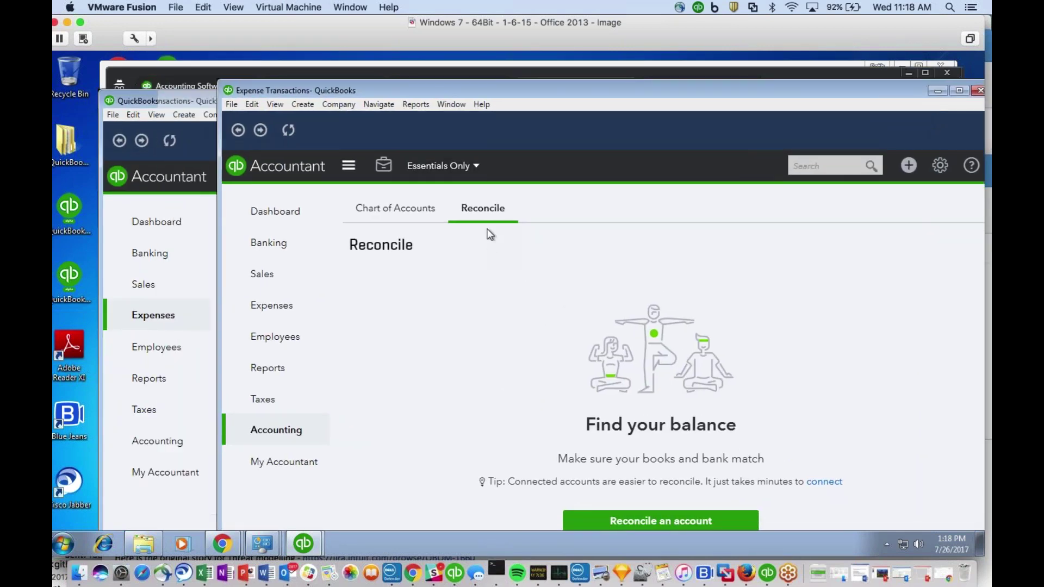
- Browse the client list in the Reconcile window and return that window to the accountant's practice
click(478, 168)
scroll(456, 310, down, 5)
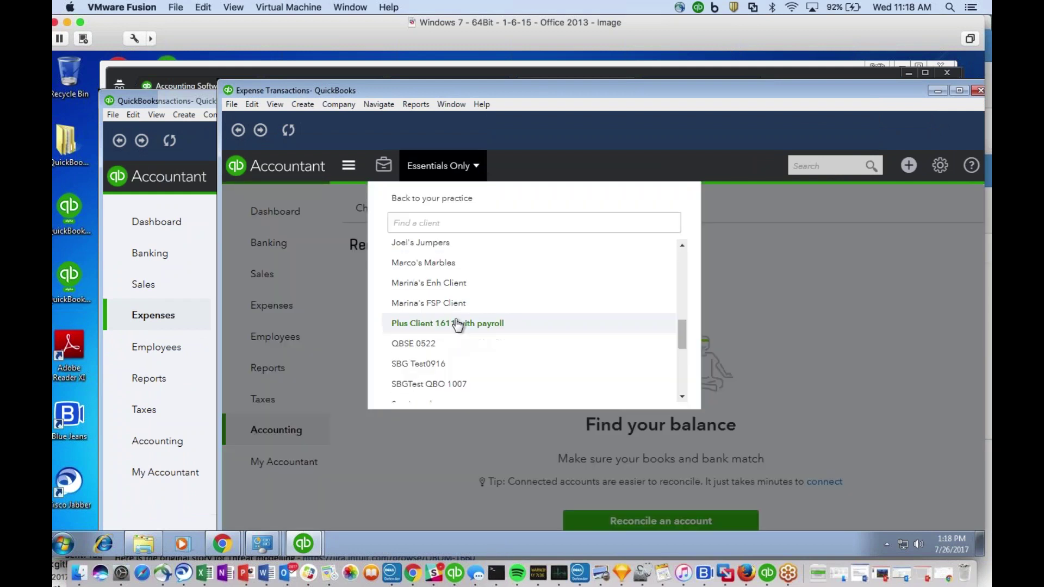
scroll(456, 325, down, 10)
scroll(455, 319, up, 15)
click(440, 200)
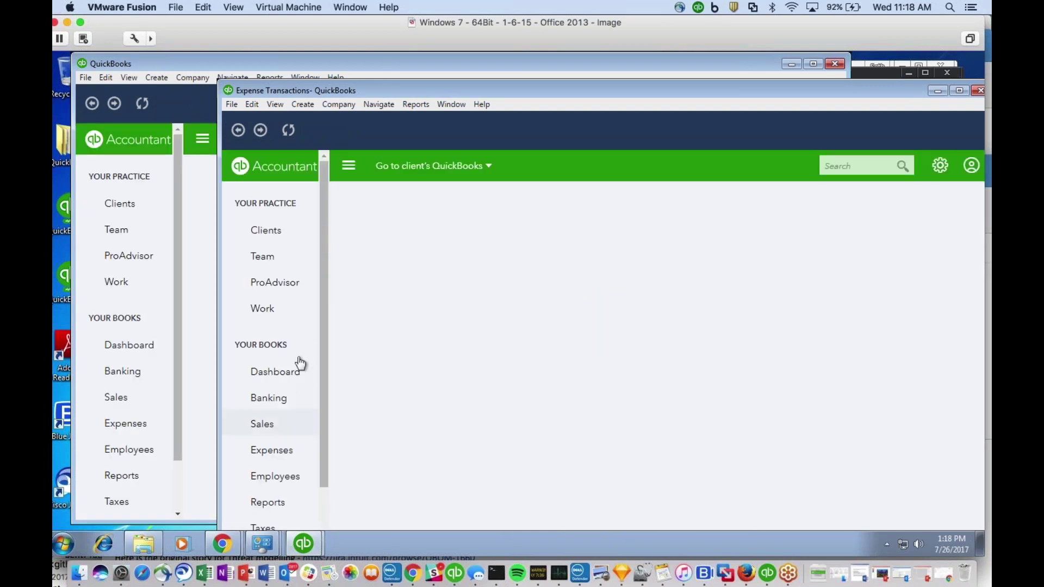
- Rearrange the two practice client-list windows so they overlap with both visible, keeping the newer one in front
drag(272, 93, 272, 102)
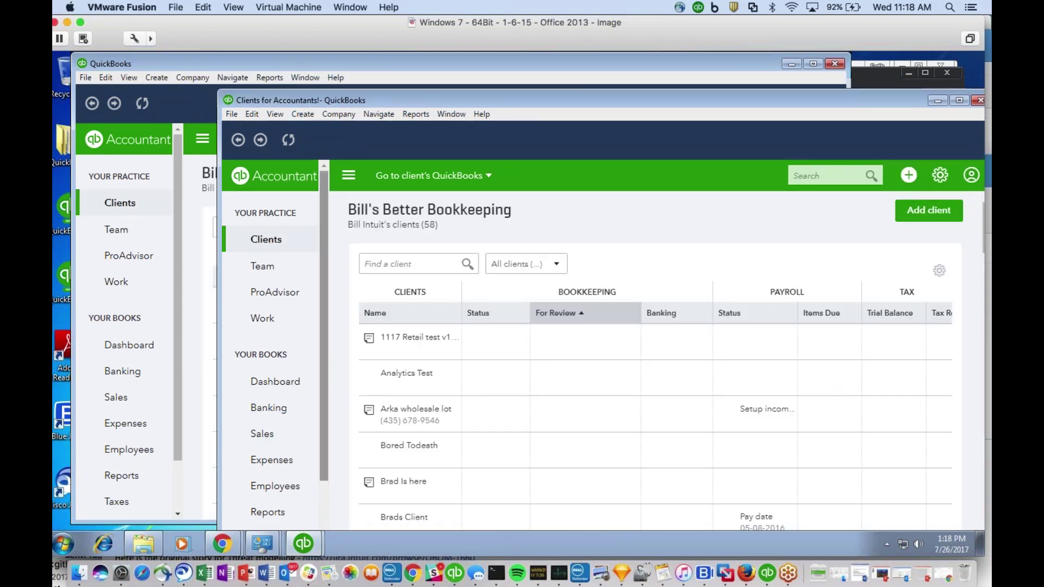
click(87, 68)
drag(85, 65, 85, 68)
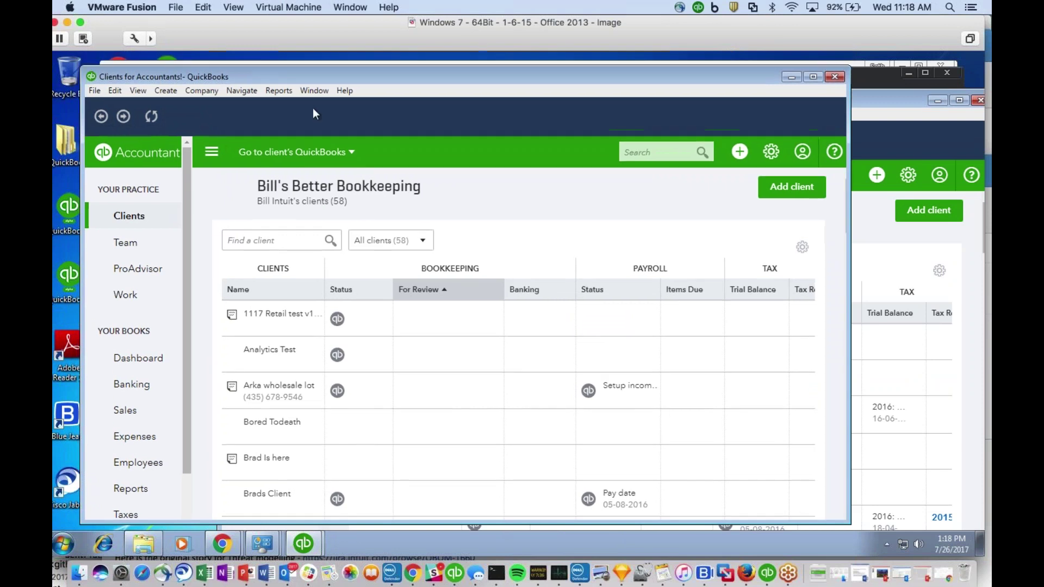
drag(390, 81, 366, 74)
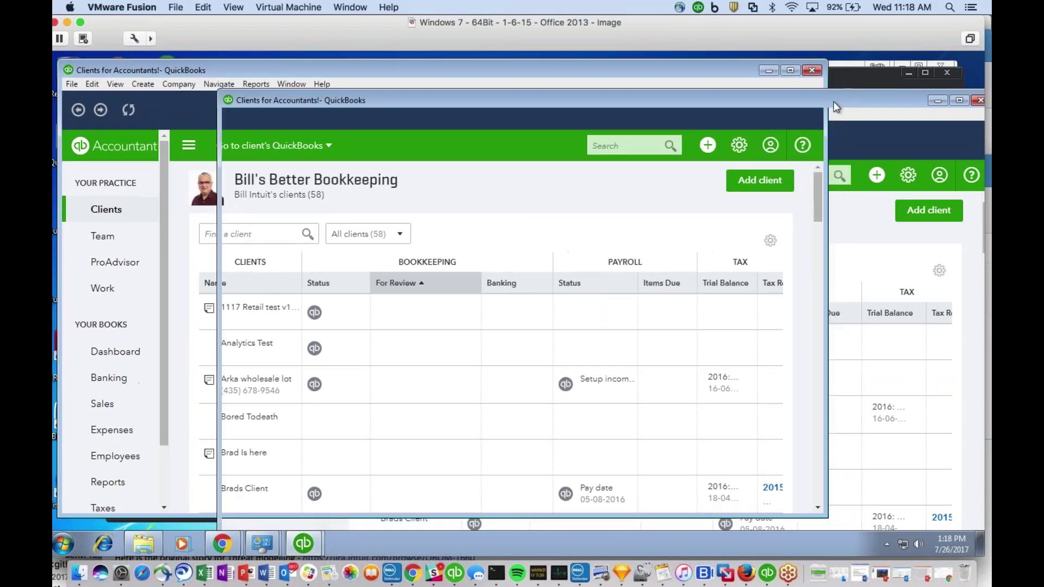
click(834, 101)
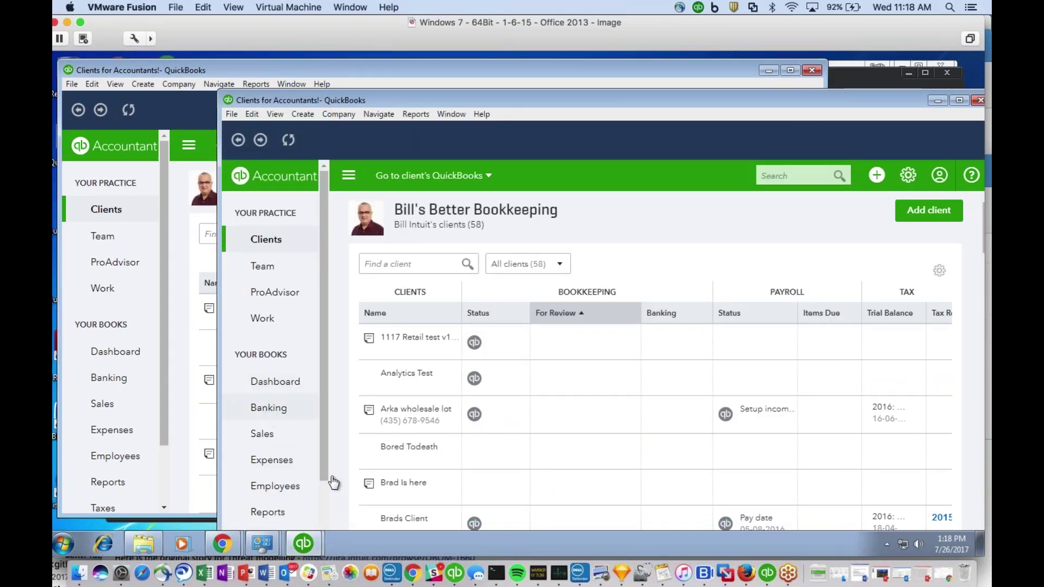
- Open the Banking page in the front practice window and switch that window to the Essentials Only client
click(269, 407)
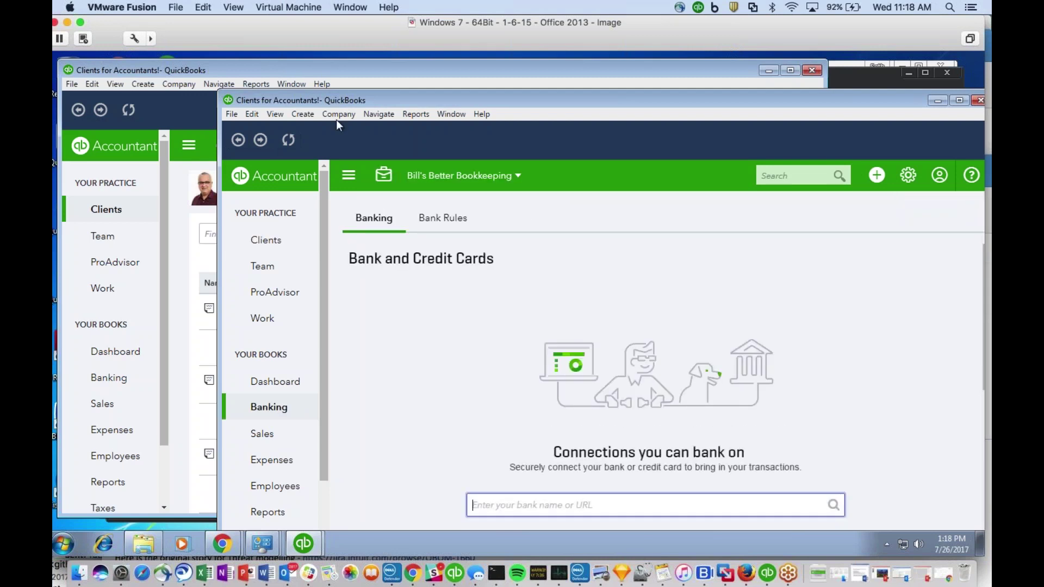
click(460, 175)
scroll(471, 306, down, 10)
scroll(471, 306, down, 2)
scroll(462, 301, up, 5)
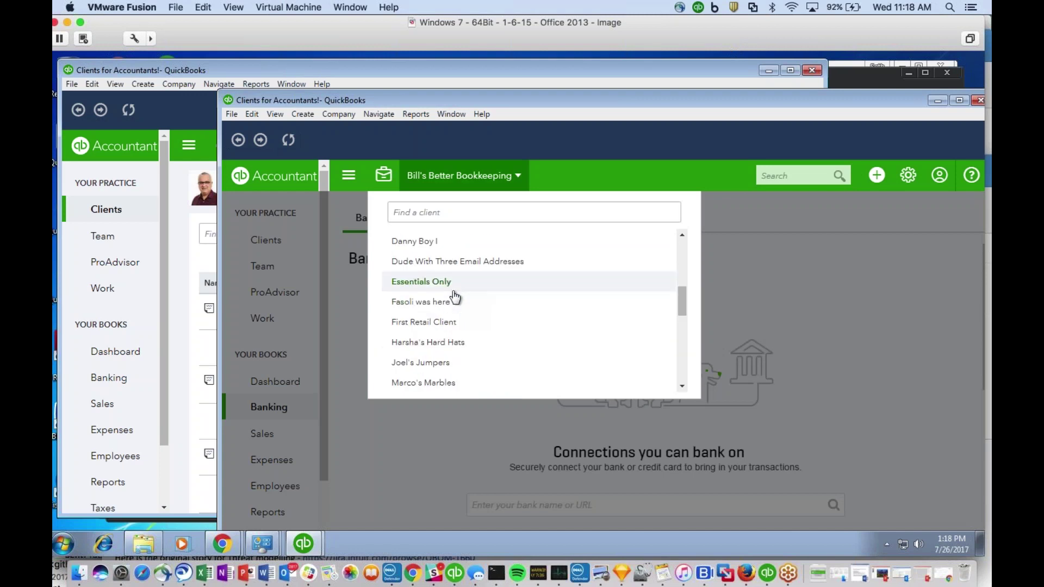
click(454, 291)
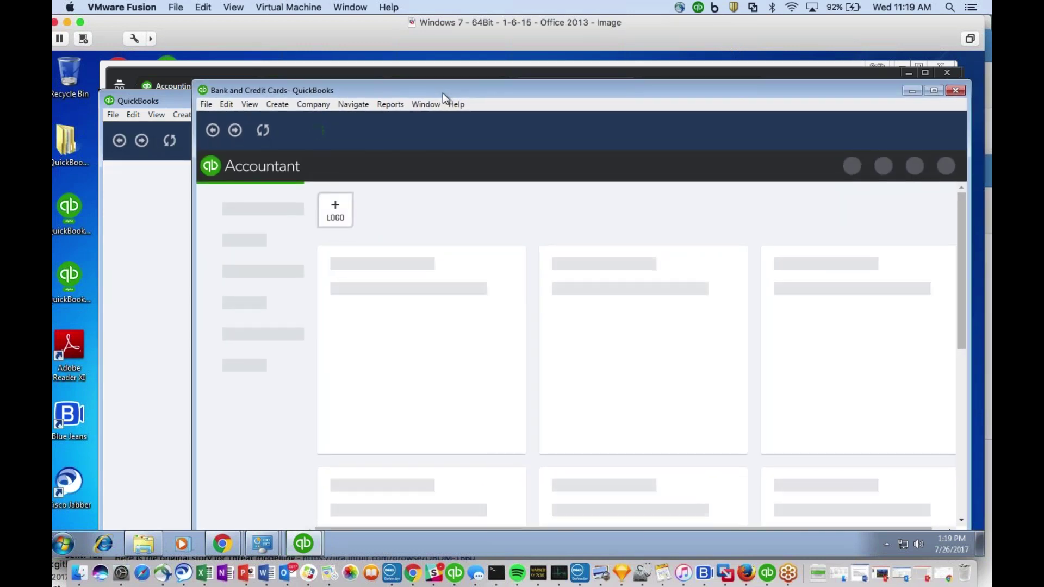
- Move the Essentials Only dashboard window aside and bring the client's Expenses window to the front
drag(448, 97, 485, 128)
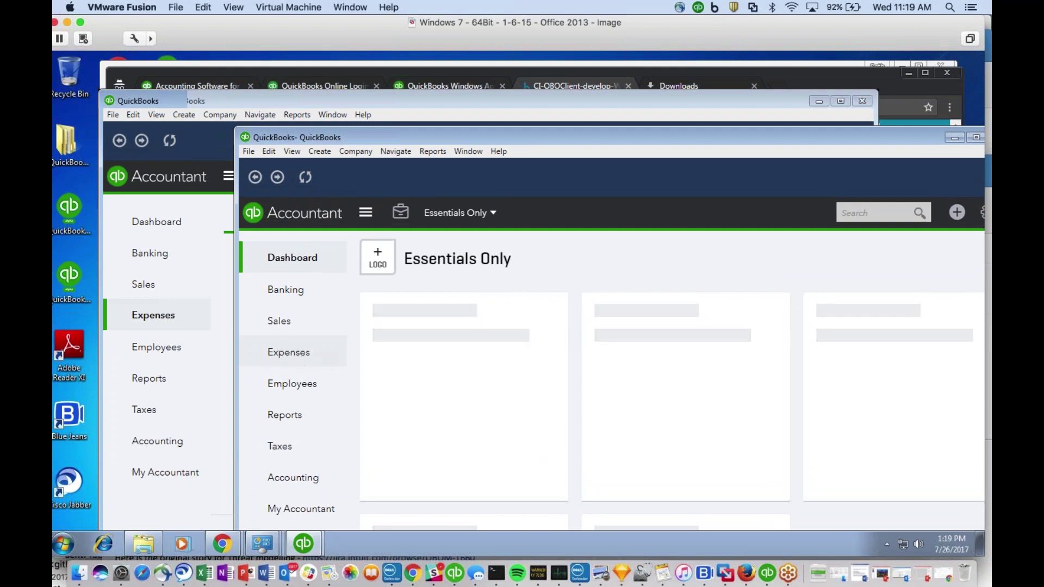
click(548, 109)
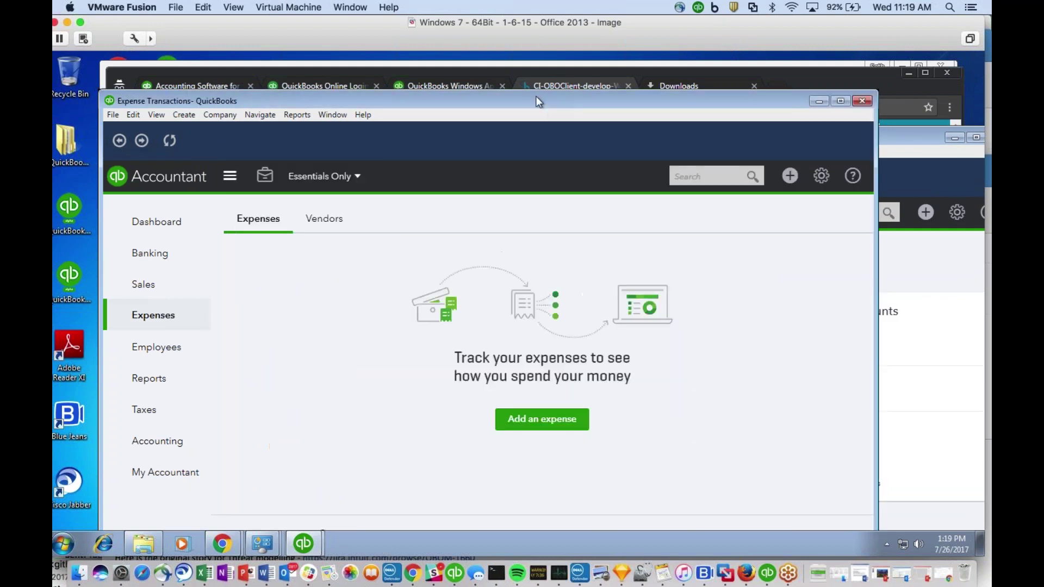
- Move the Expenses window aside and bring the Essentials Only dashboard window to the front
drag(534, 94, 383, 67)
click(815, 253)
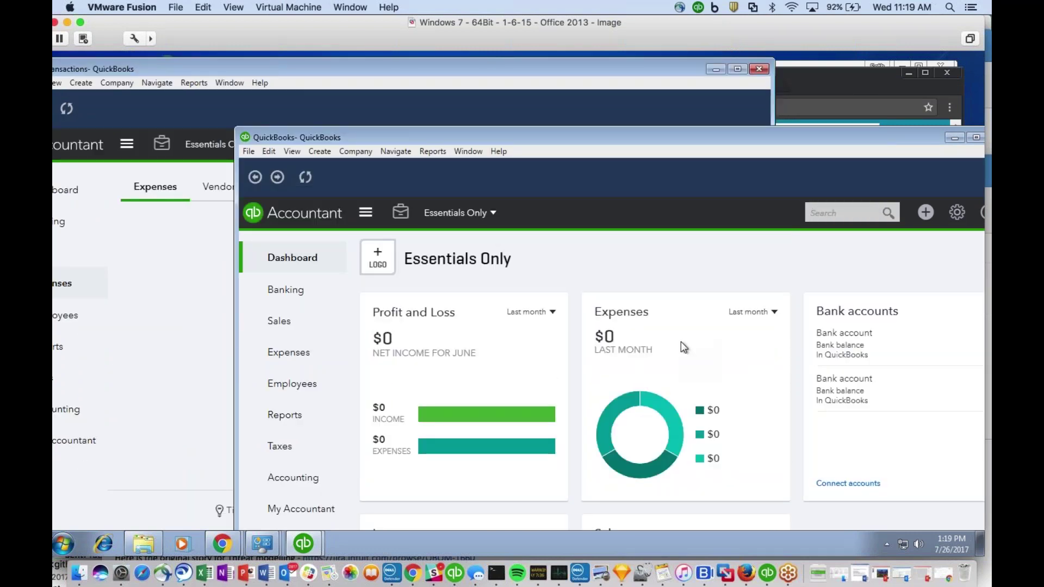
- Switch to the QuickBooks Mac app, sign in with the account password and open the Bill's Better Bookkeeping firm
click(768, 576)
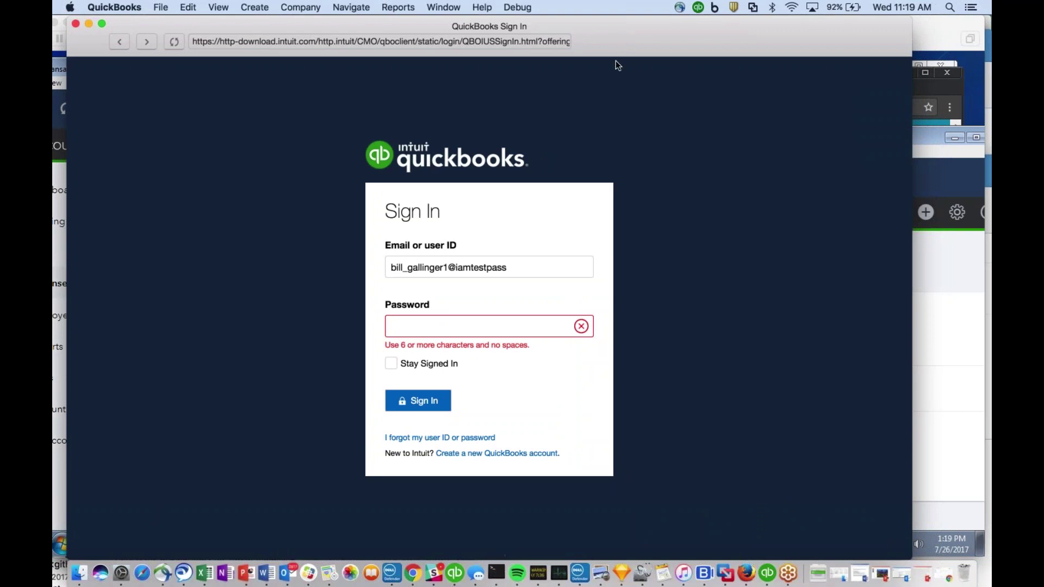
click(450, 321)
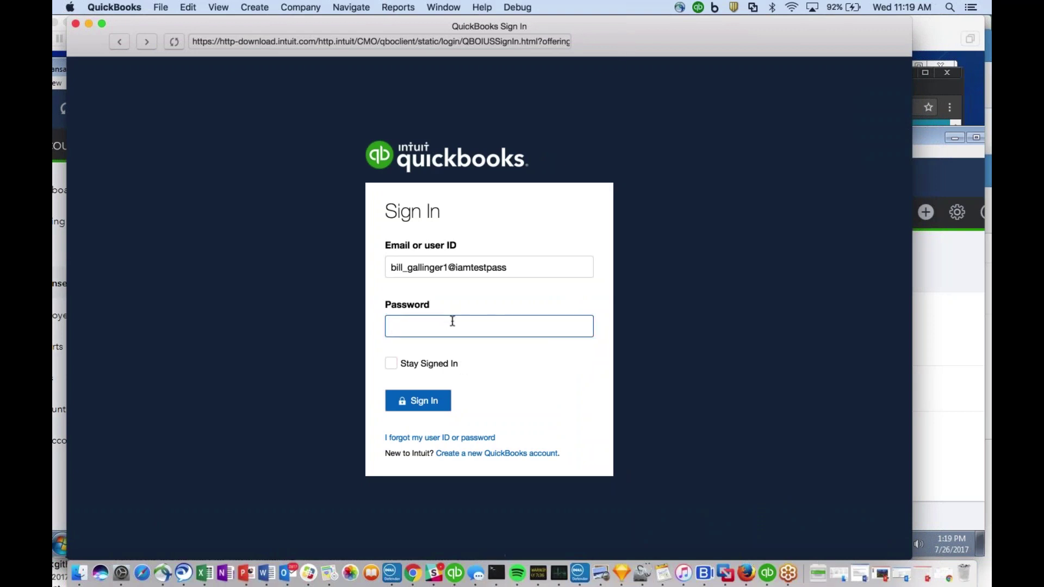
text(••••••••)
key(Return)
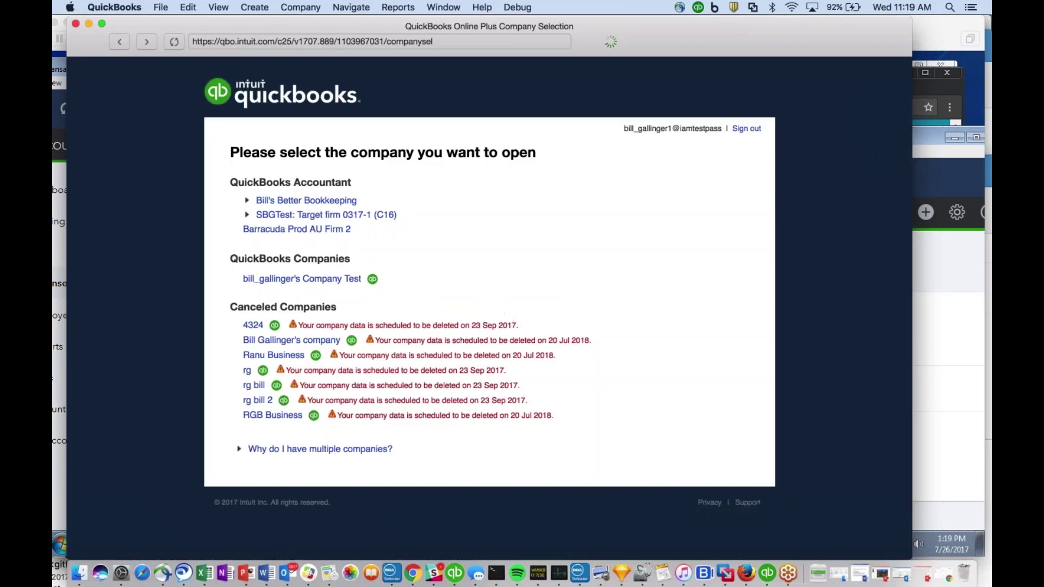
click(310, 204)
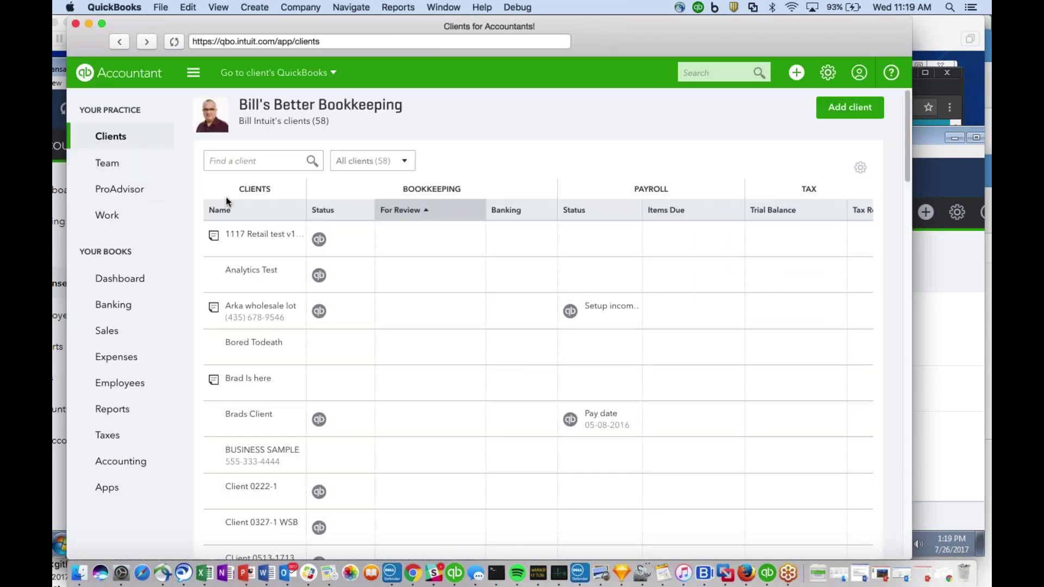
- Open the practice's Dashboard in a new window and shift the client-list window so both overlap
right_click(110, 272)
click(197, 294)
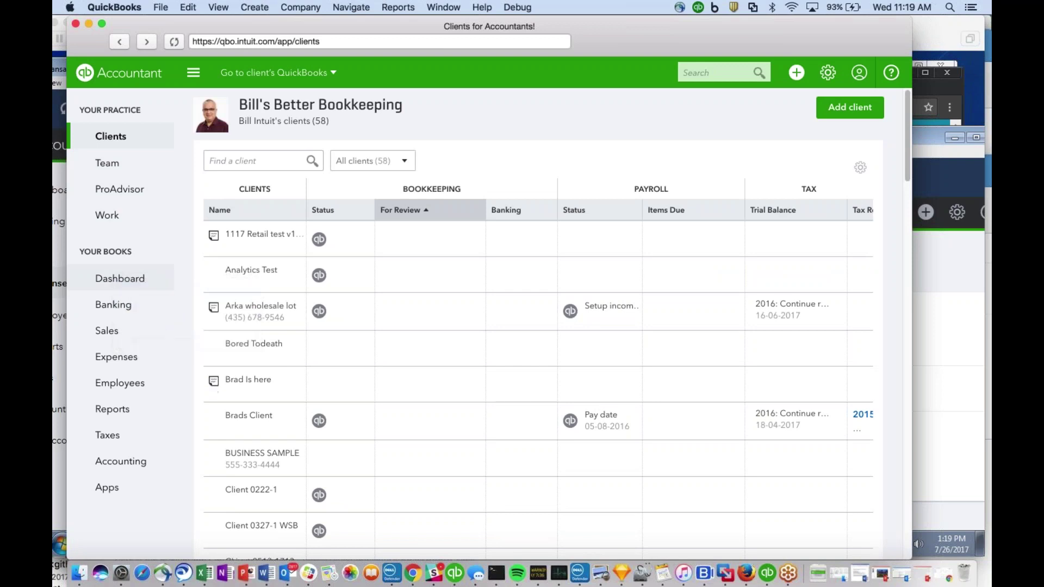
drag(447, 58, 356, 21)
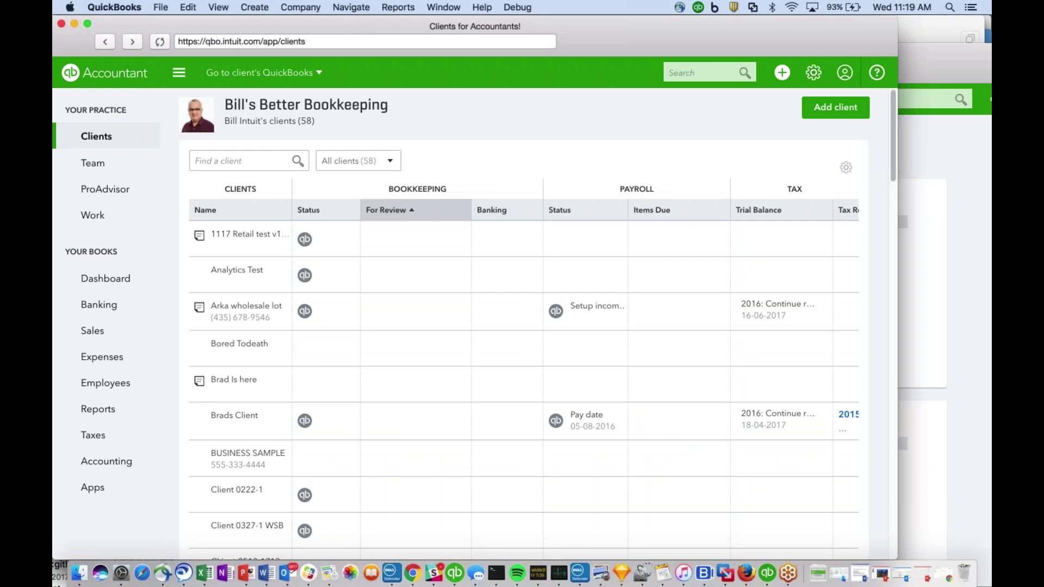
- Find the Essentials Only client in the client list and switch the front practice window to its books
click(321, 75)
scroll(310, 222, down, 5)
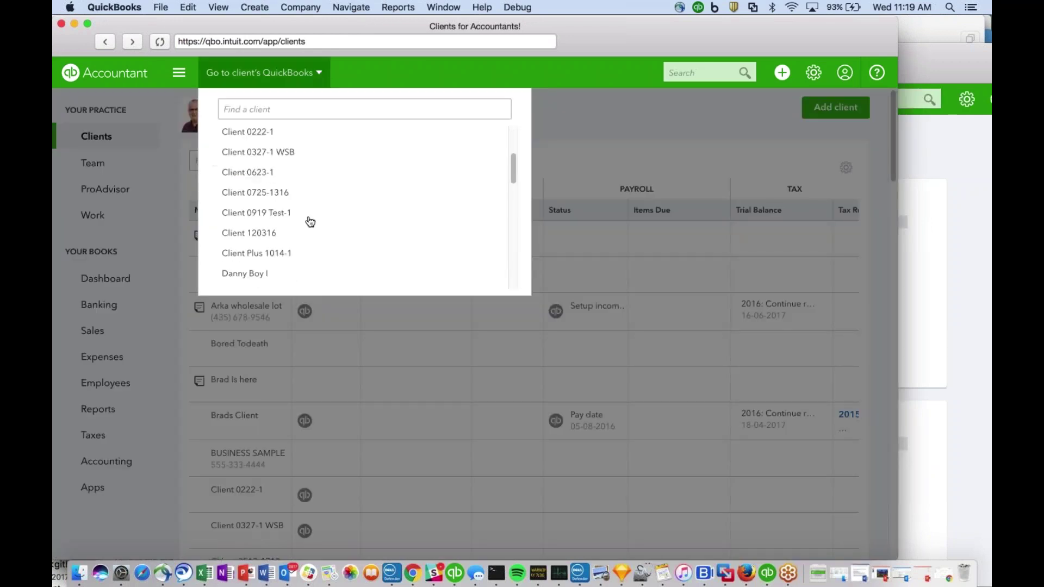
scroll(294, 250, down, 8)
scroll(275, 247, up, 10)
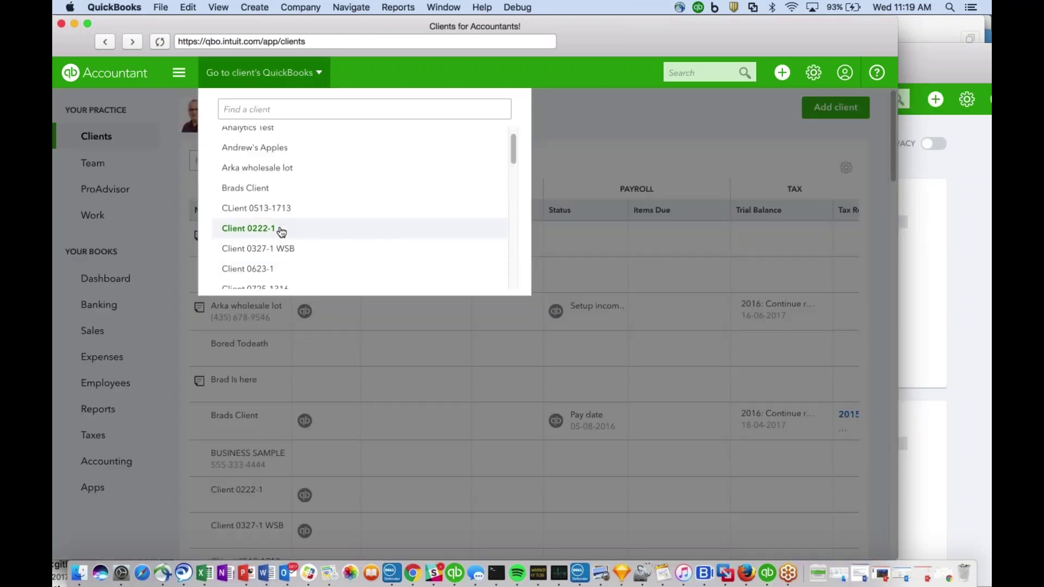
scroll(281, 232, down, 3)
click(252, 254)
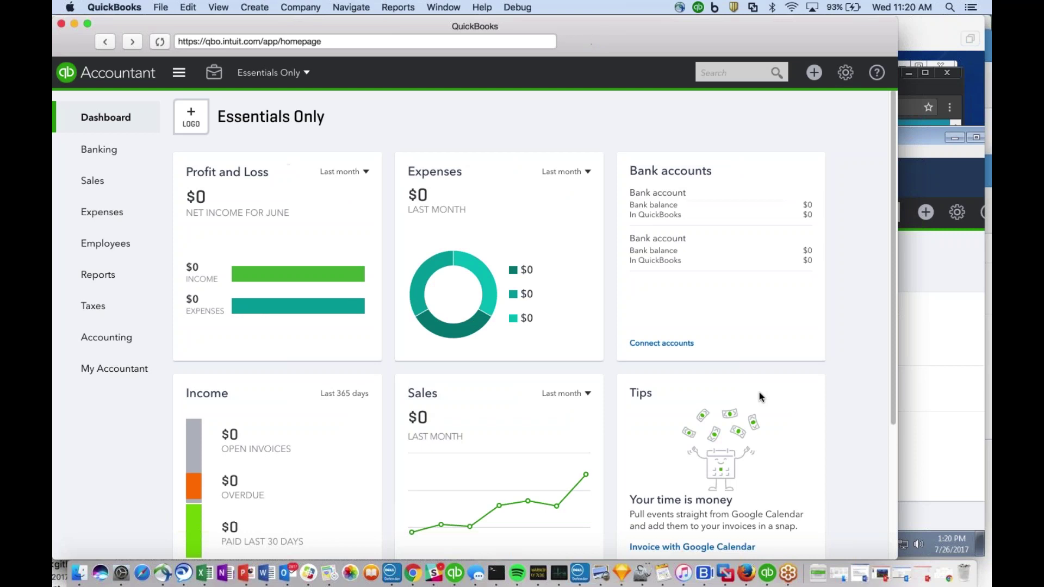
- Open a blank invoice for Essentials Only, reposition its window and close the invoice without saving
click(218, 7)
mouse_move(247, 3)
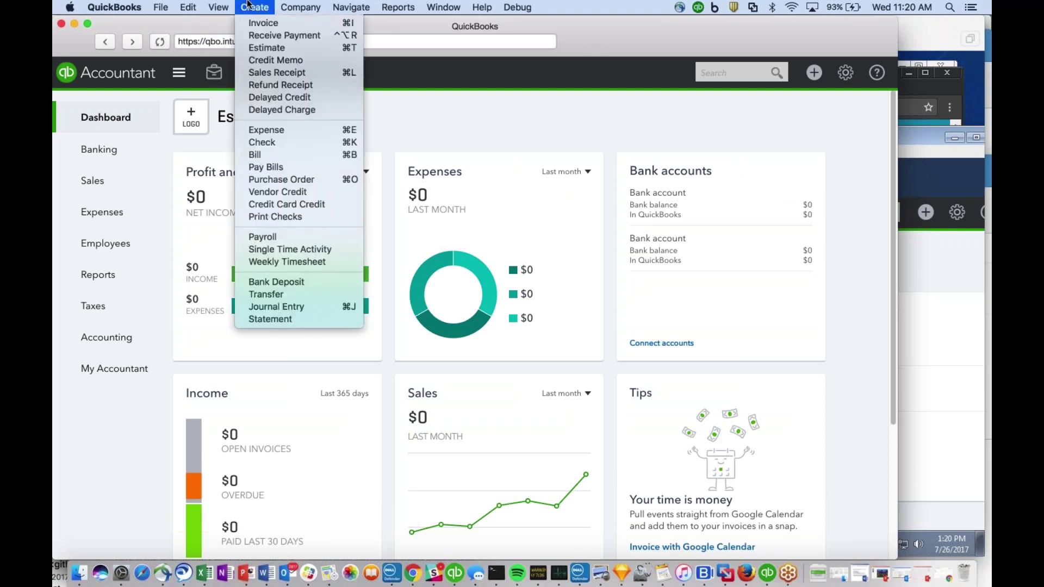
click(263, 23)
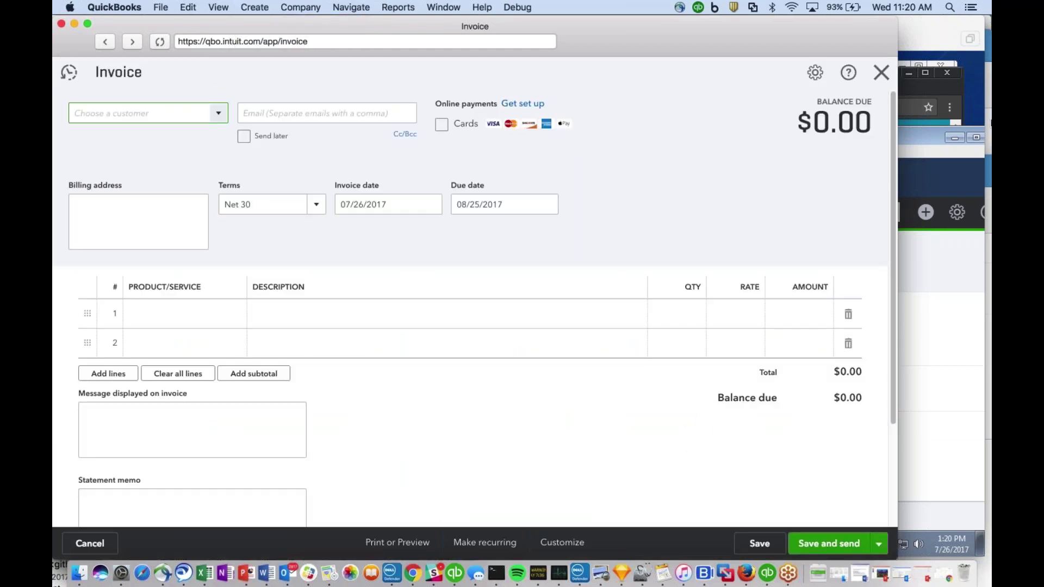
drag(647, 29, 667, 19)
key(Escape)
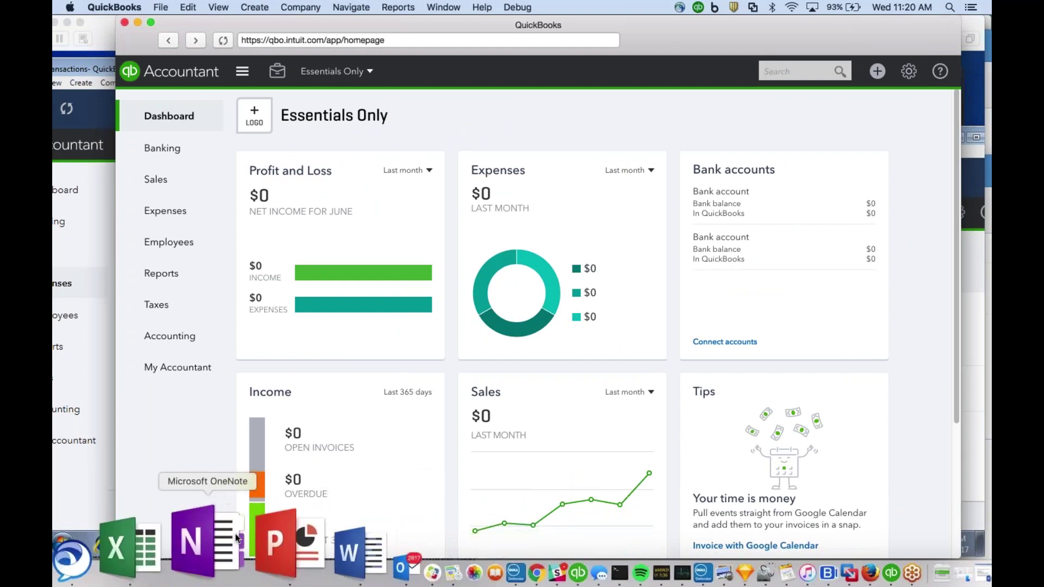
- Switch to the In_The_Know_Webinar_2017-07-26 v3 presentation in PowerPoint and start the slide show from the DEMO slide
right_click(235, 534)
click(260, 537)
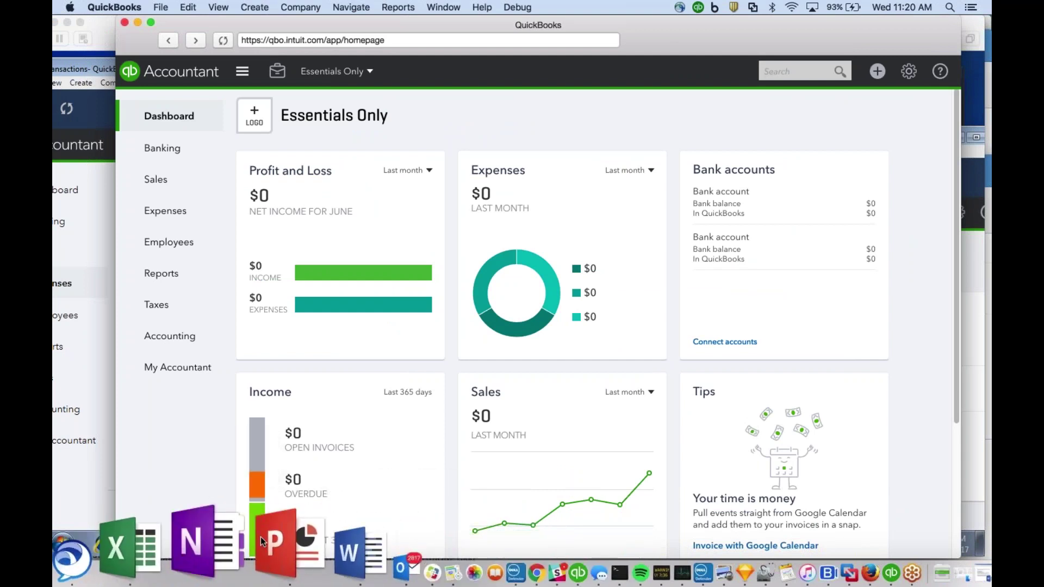
right_click(260, 537)
click(283, 540)
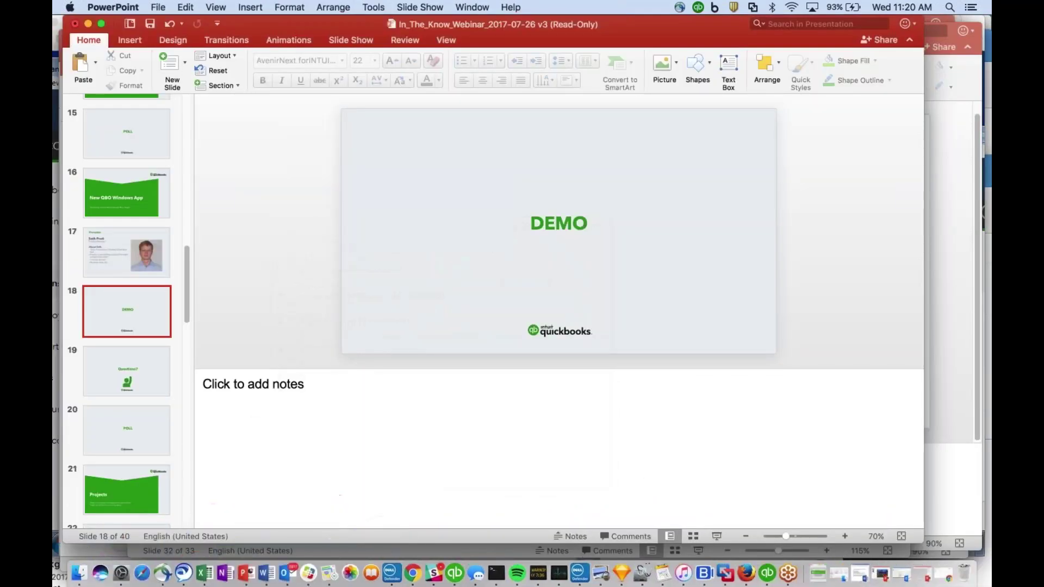
click(716, 537)
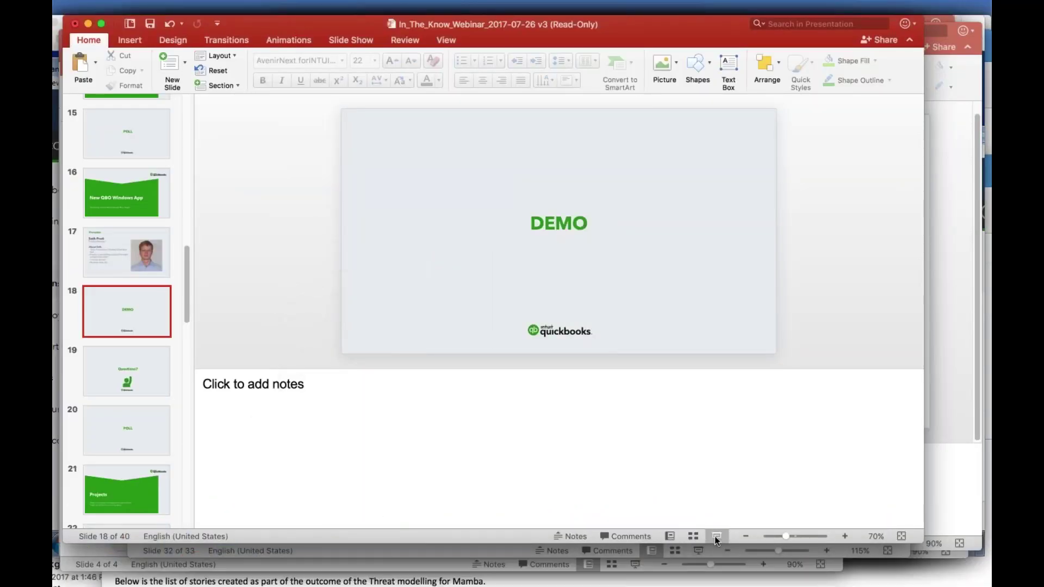
click(715, 536)
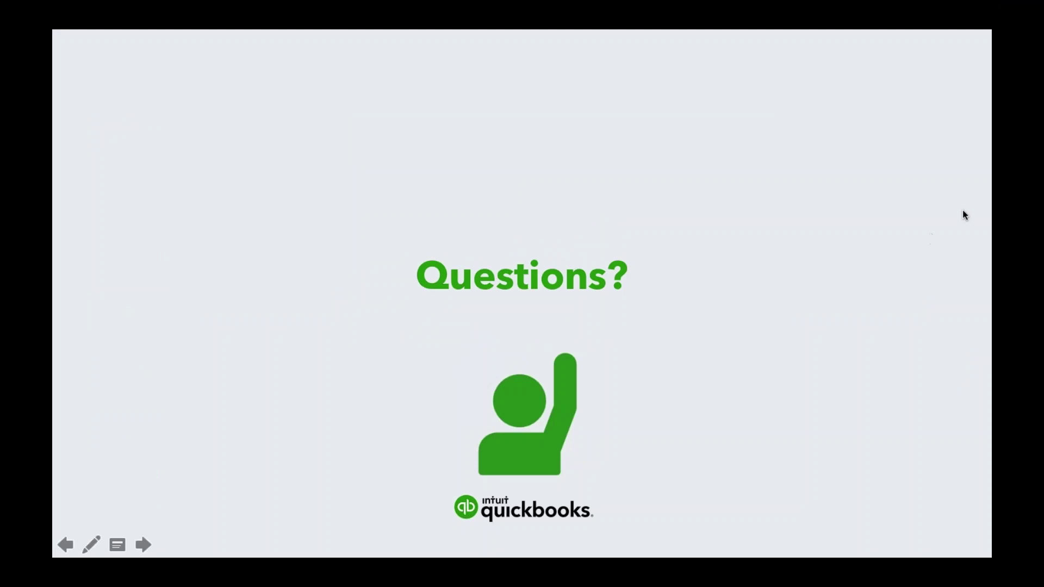
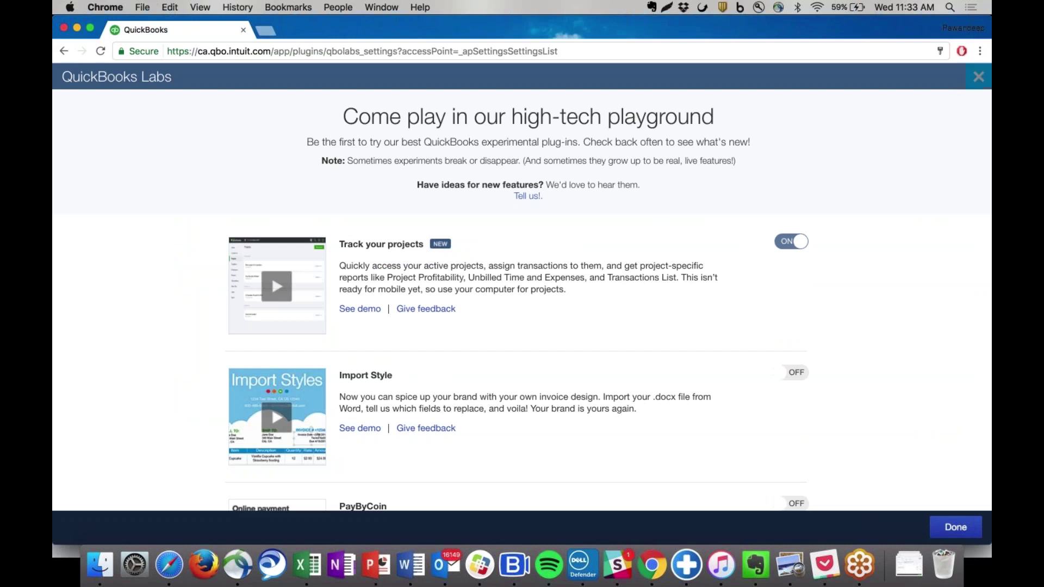
- Leave QuickBooks Labs, reopen it from the company settings to view the Track your projects plug-in, and return to Projects
click(978, 78)
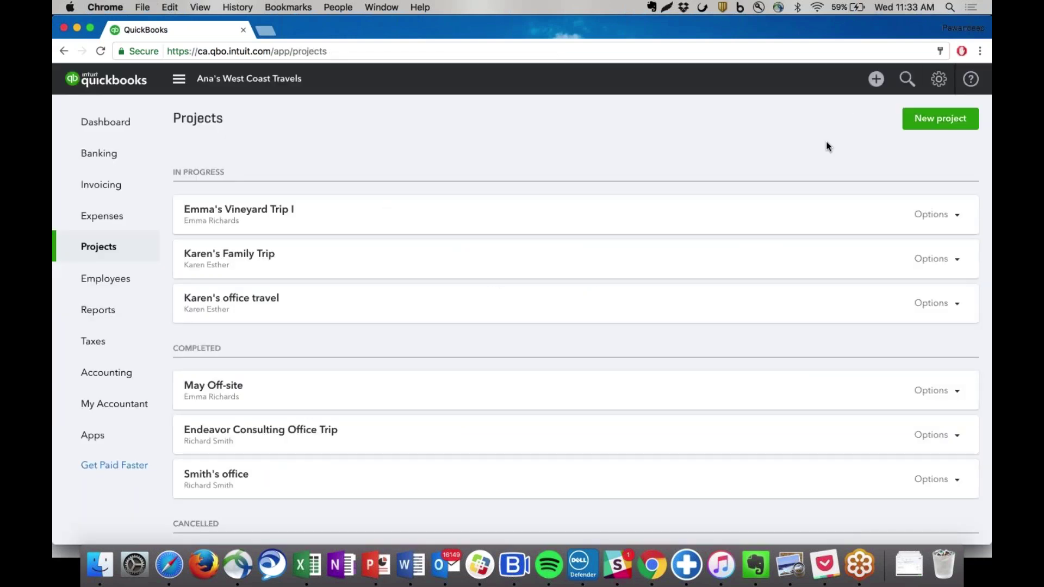
click(940, 82)
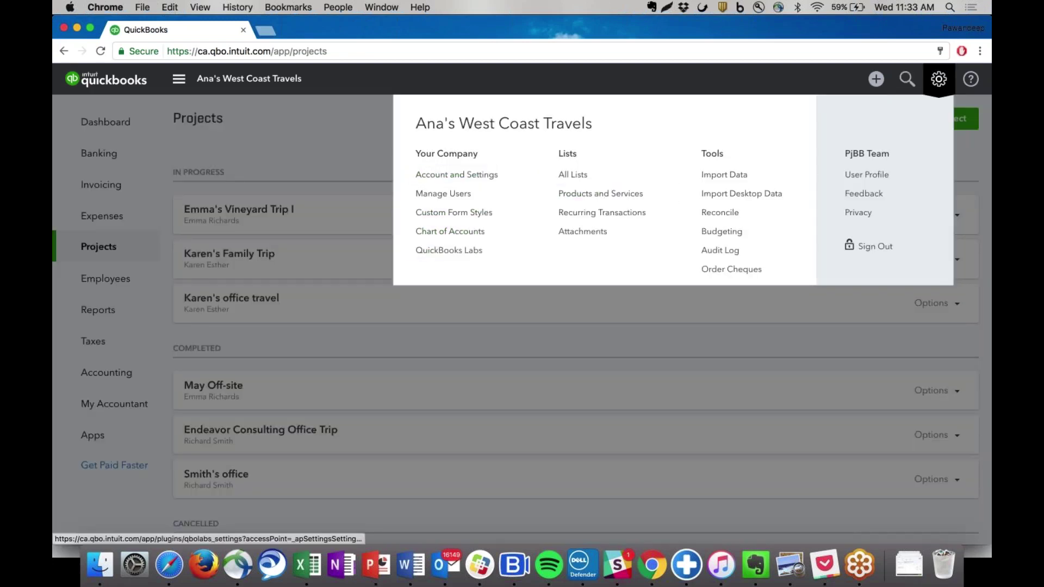
click(449, 252)
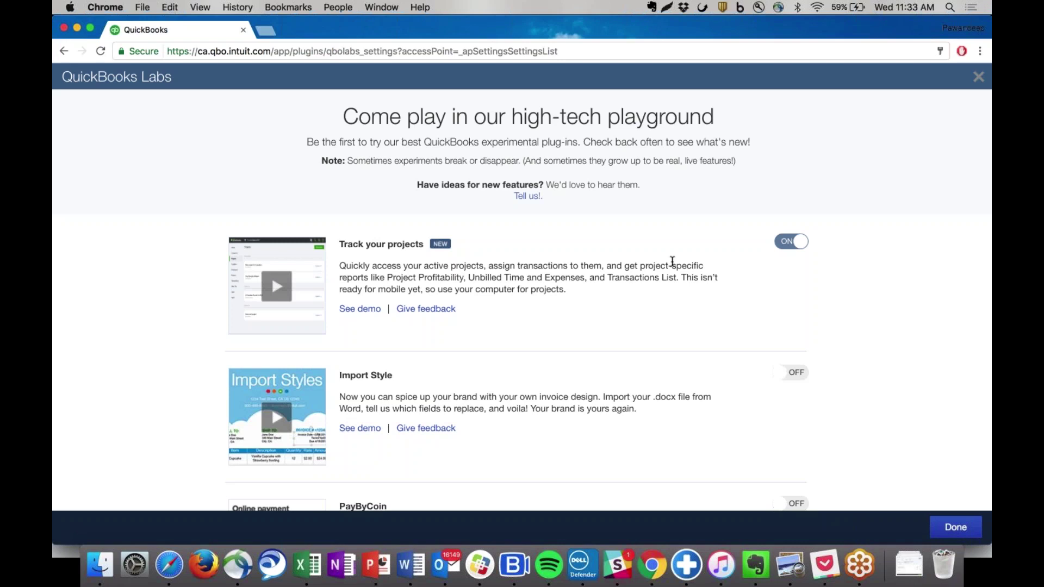
click(978, 80)
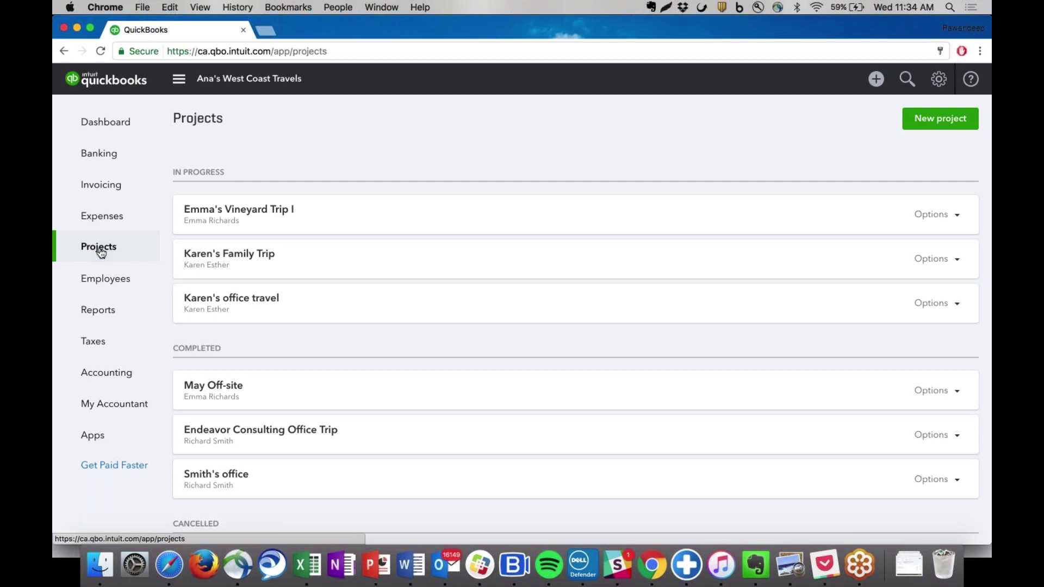
- Start a new project named "Design project" and assign it to the first existing customer listed
click(915, 124)
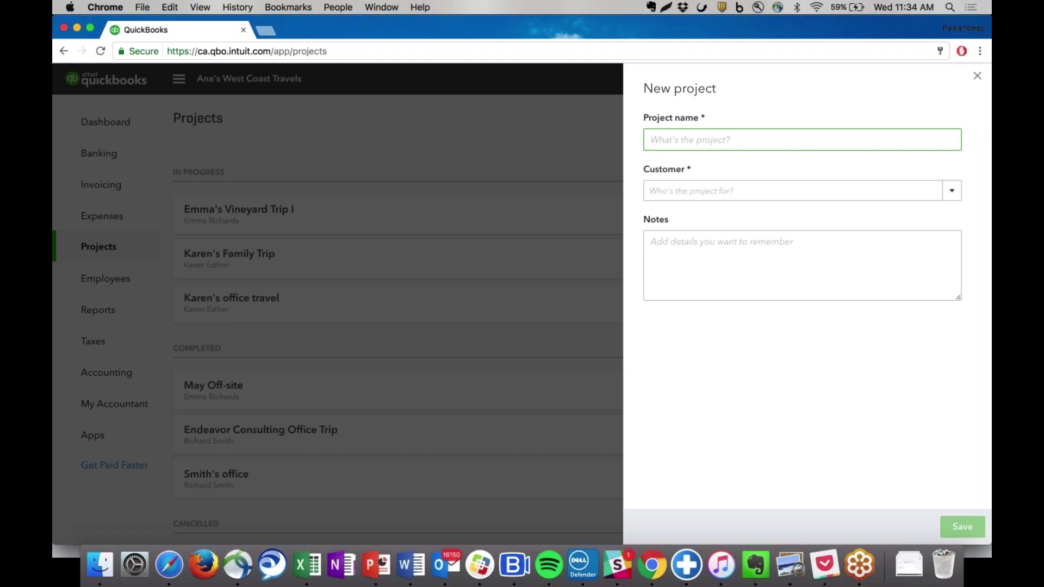
text(Design project)
click(808, 191)
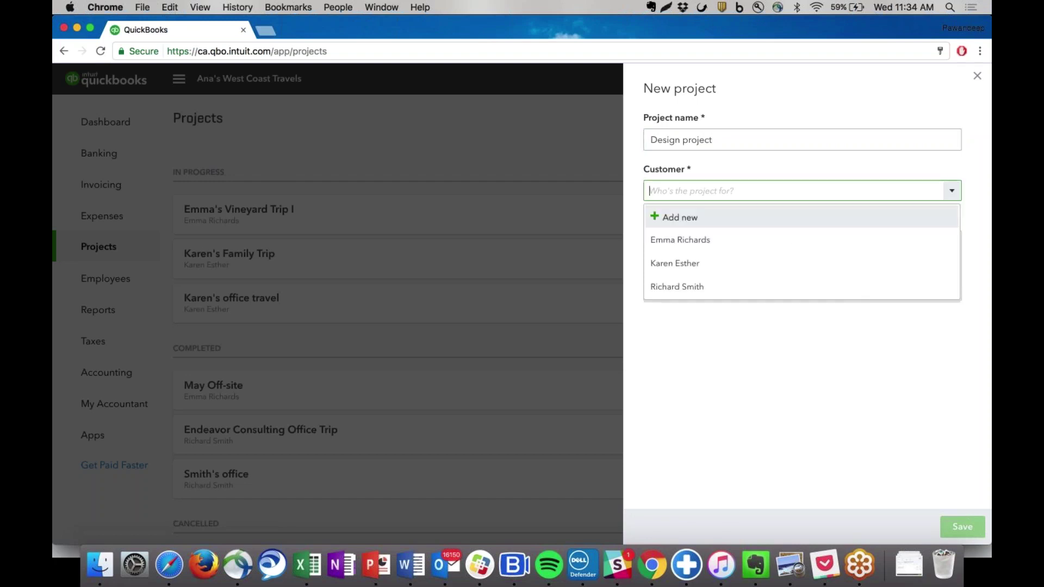
click(676, 244)
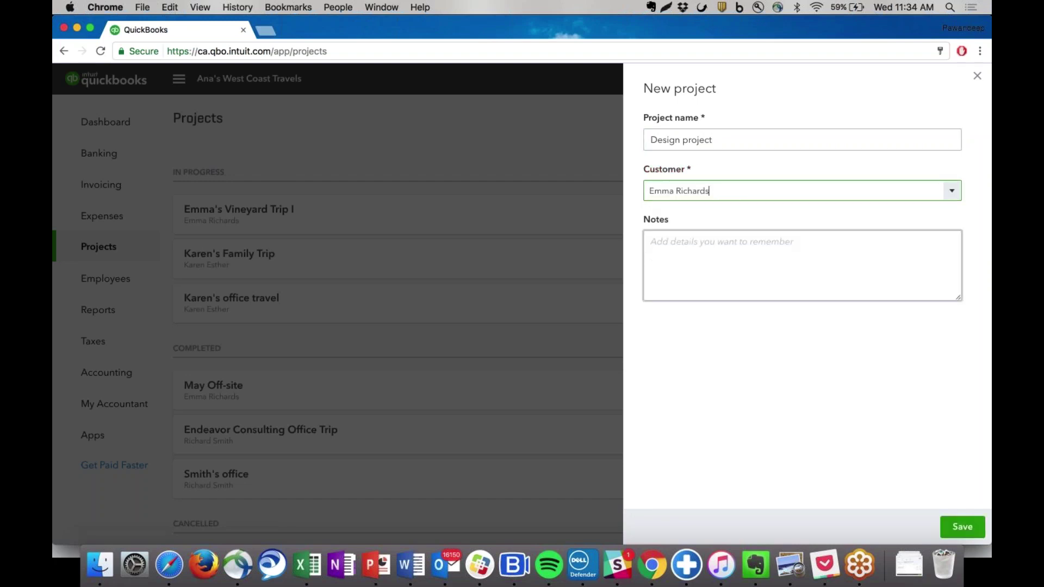
- Enter the project note "Designs are due on 8/21" and save the new project
click(681, 253)
text(Des)
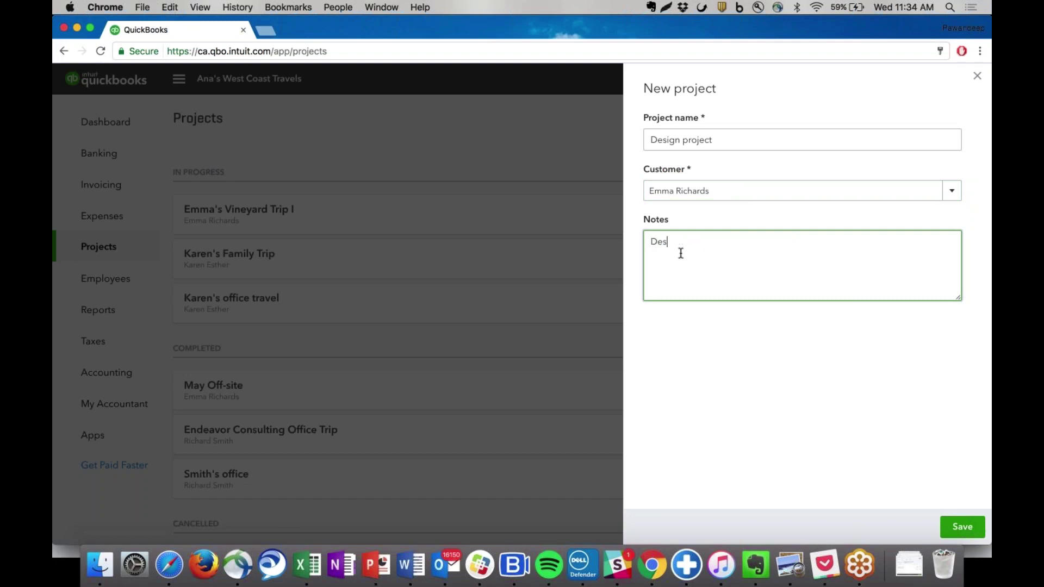
text(igns are due )
text(on 6)
text(8/21)
key(shift+Tab)
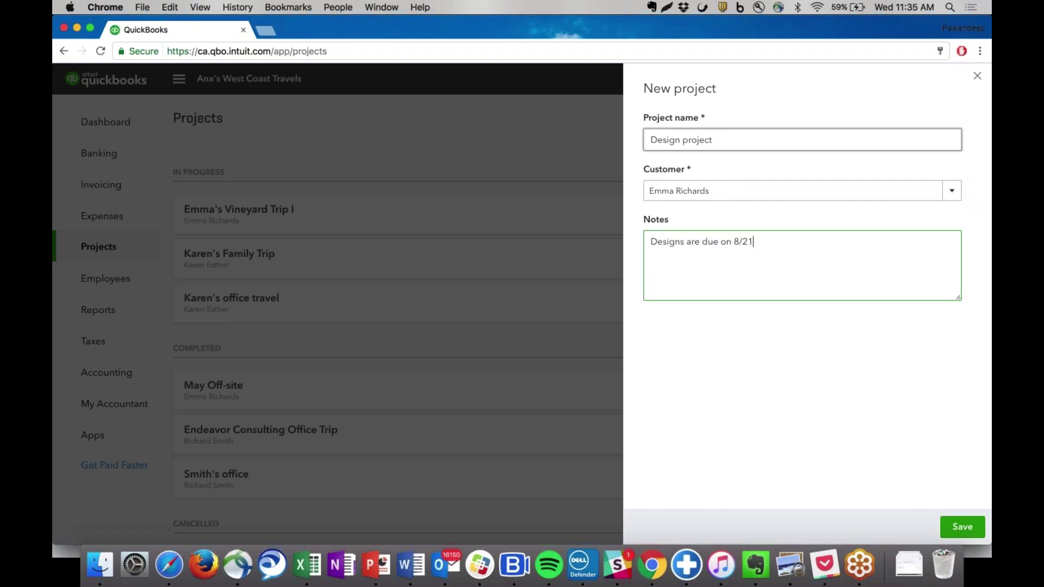
click(806, 252)
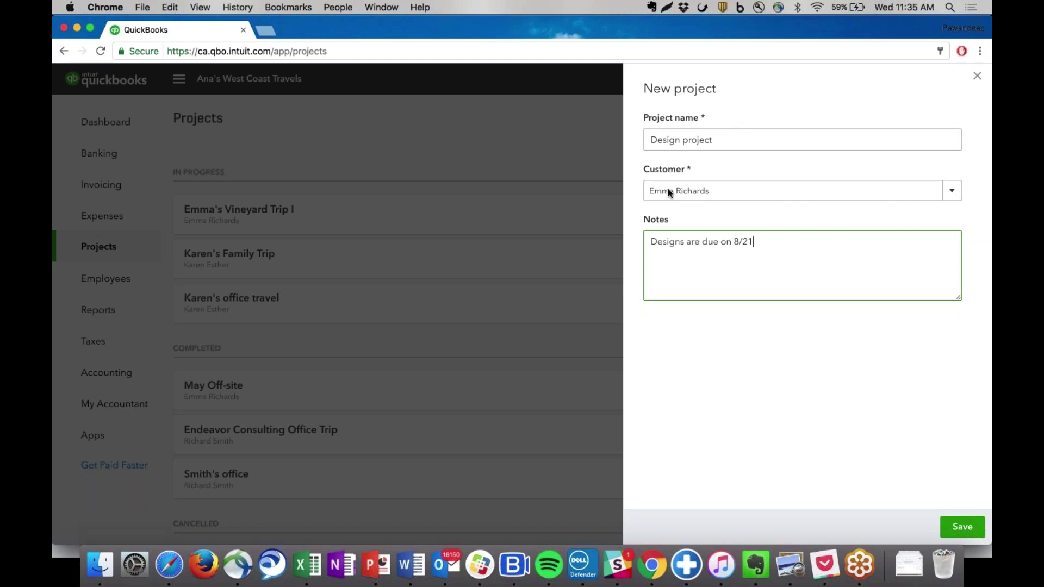
click(959, 526)
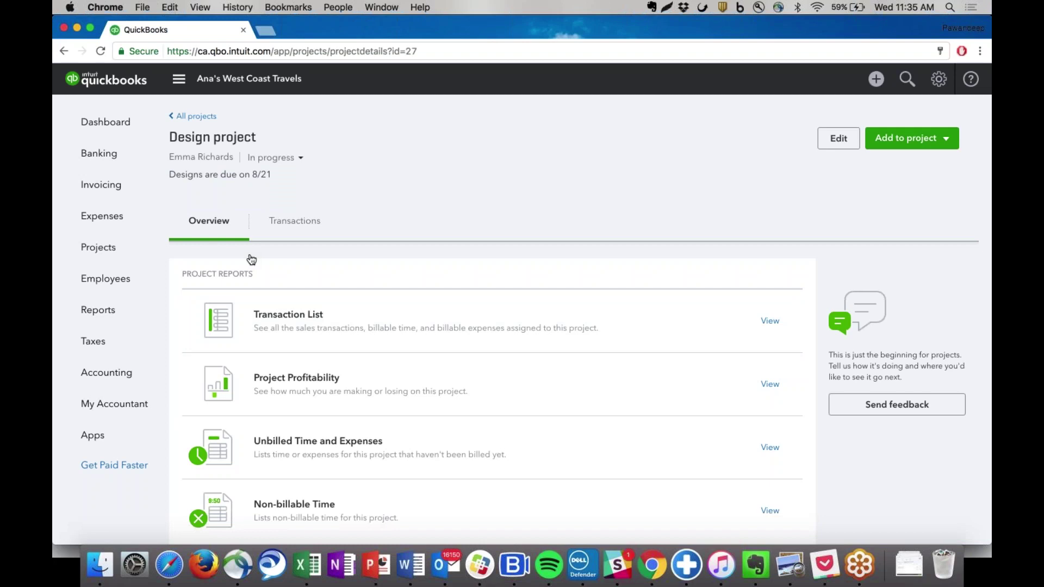
- Look over the Design project's available reports and view its transactions list
scroll(251, 260, down, 1)
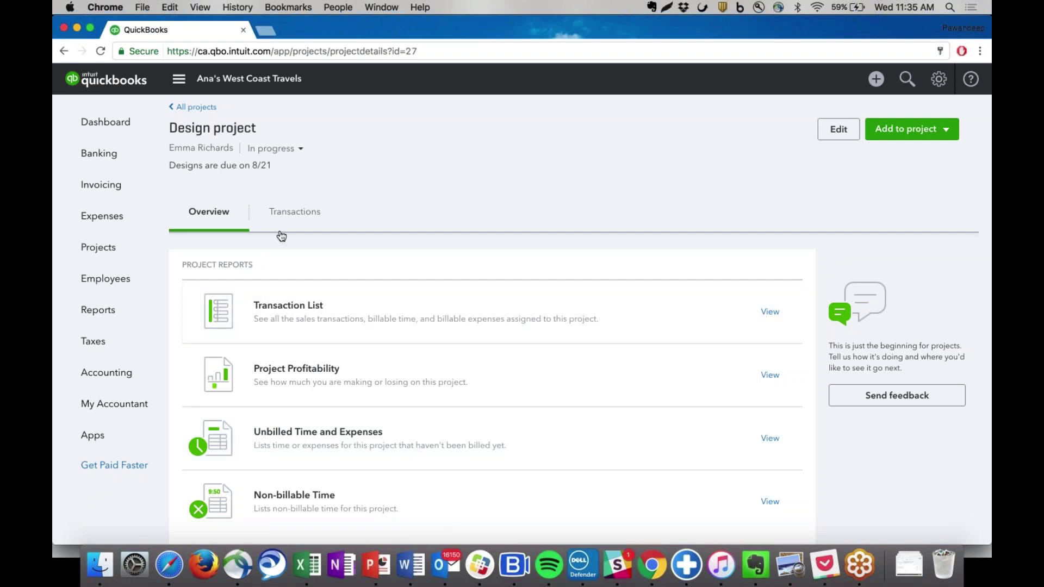
click(288, 212)
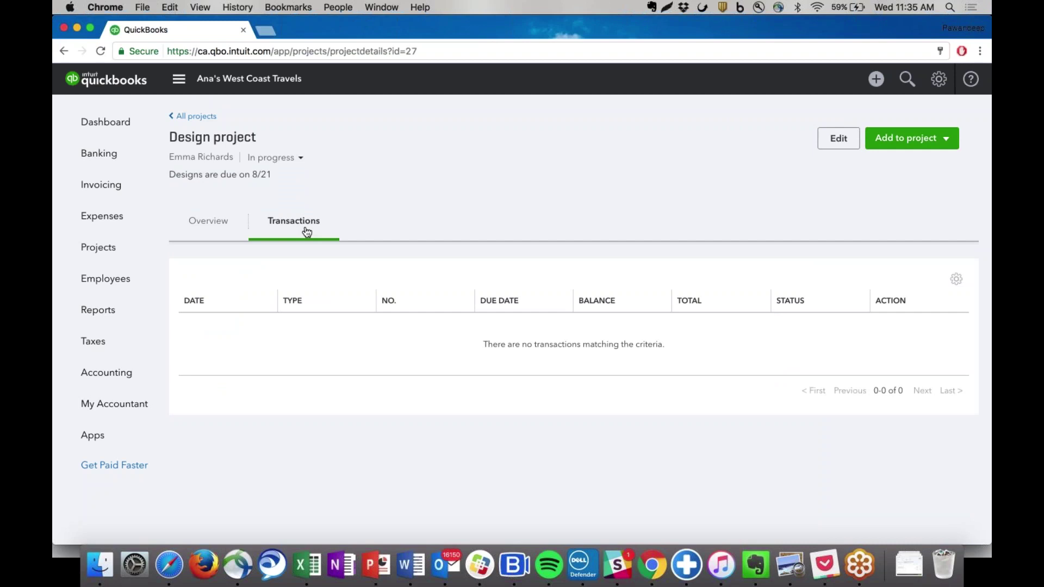
- Review the transaction types that can be added to the Design project, open a new invoice for it and close it unsaved
click(902, 145)
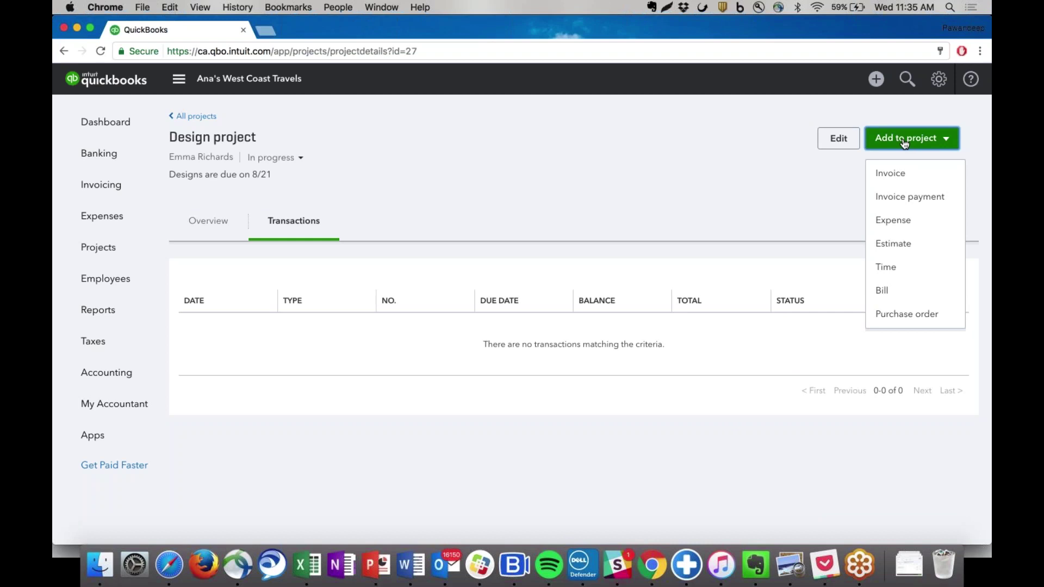
key(Down)
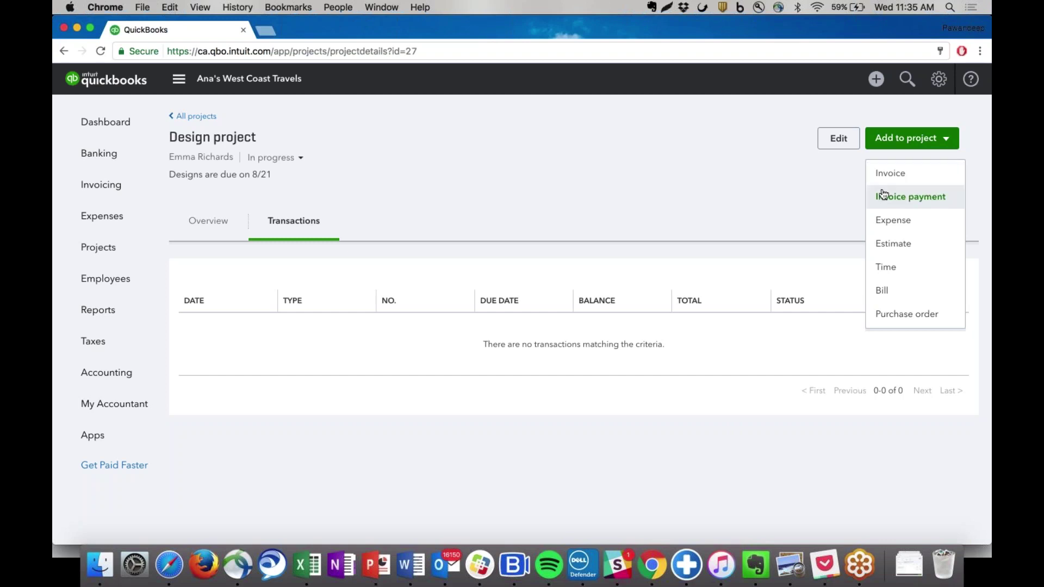
click(900, 173)
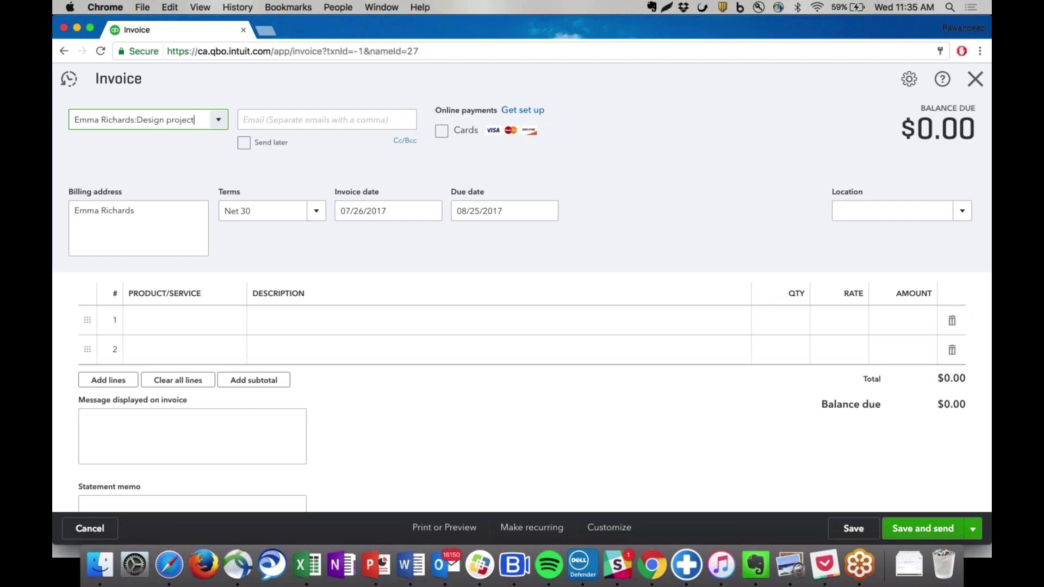
click(976, 86)
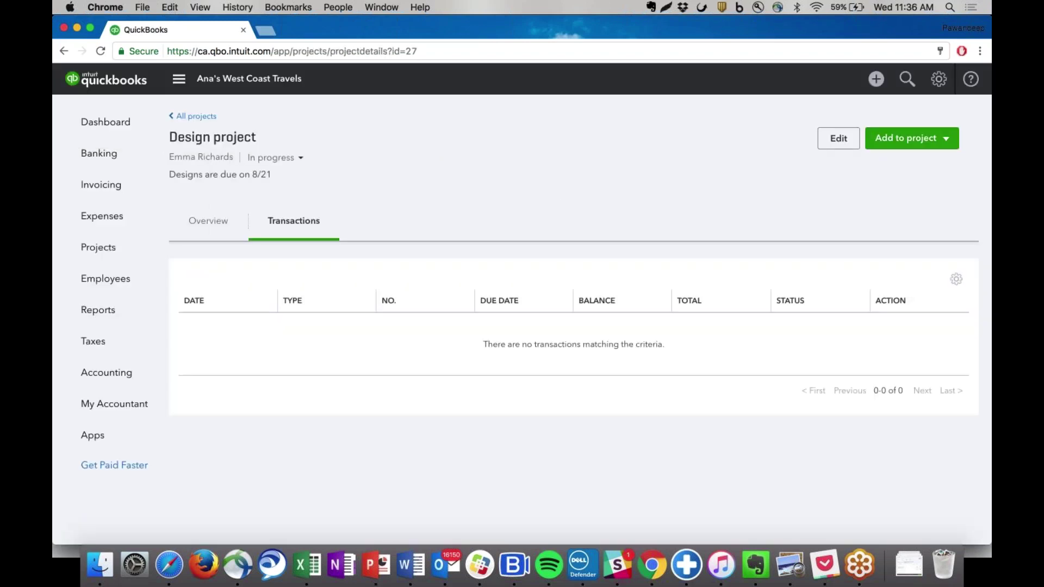
- Create an invoice for the Design project with an Initial Consultation line described as "Initial visit" and a quantity of 2
click(915, 146)
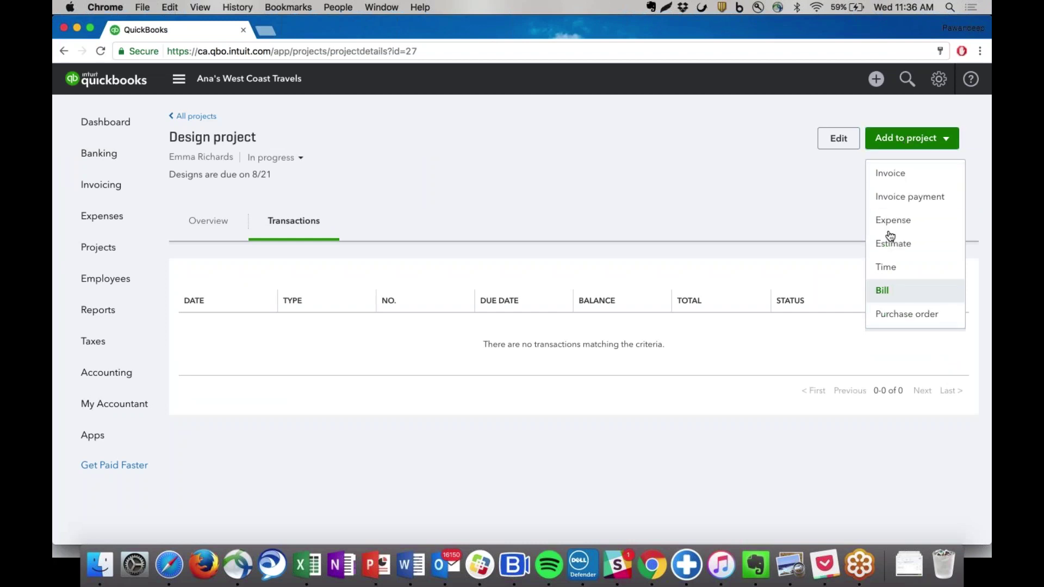
click(890, 174)
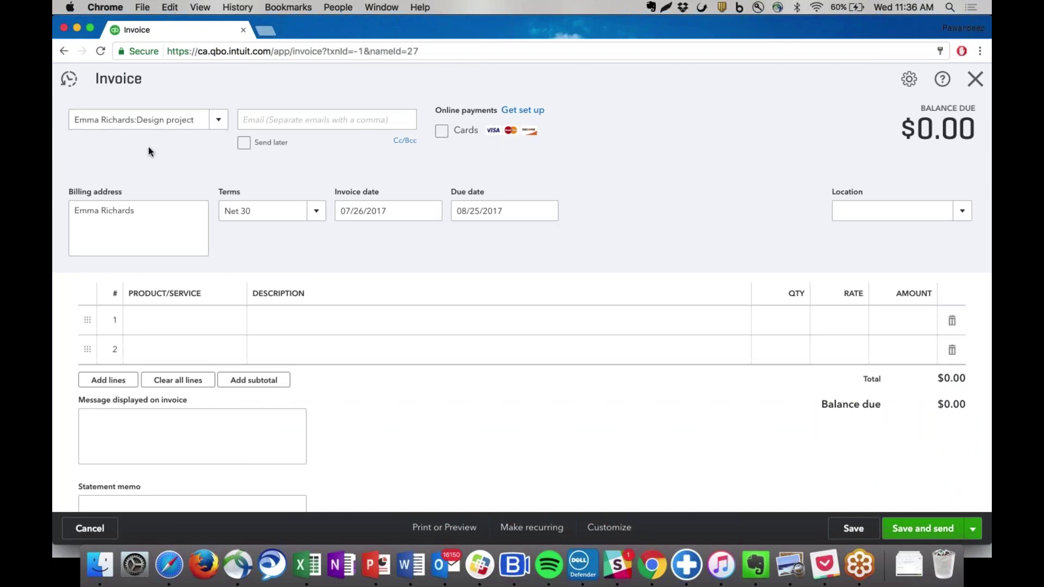
click(234, 321)
click(236, 323)
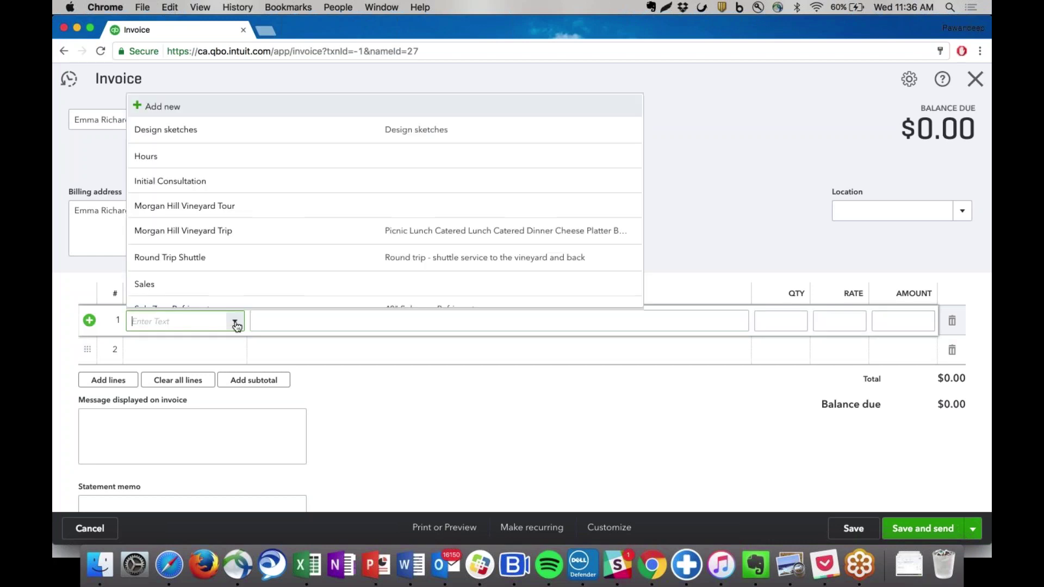
click(234, 180)
click(291, 317)
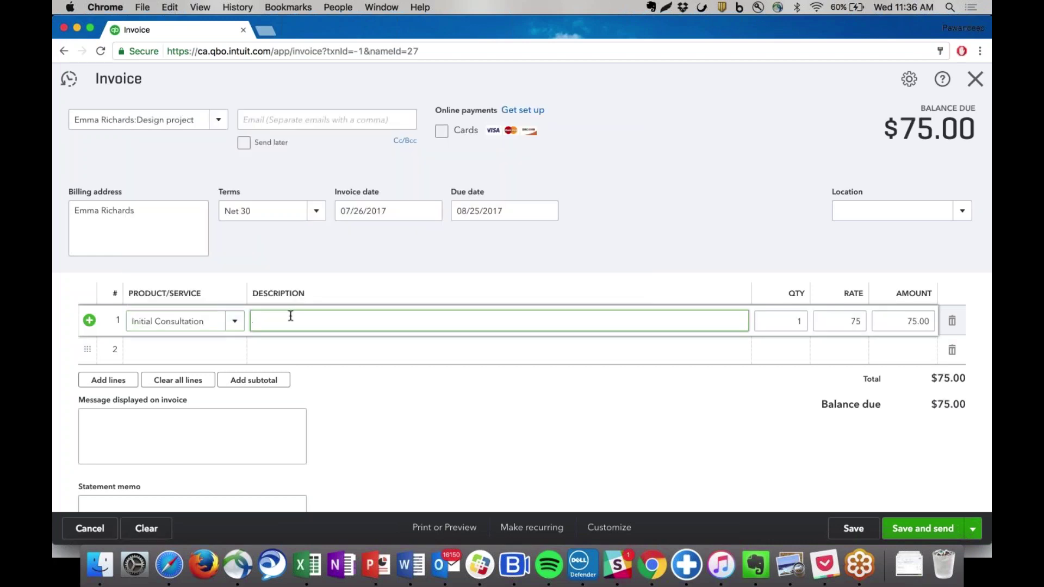
text(Initial visit)
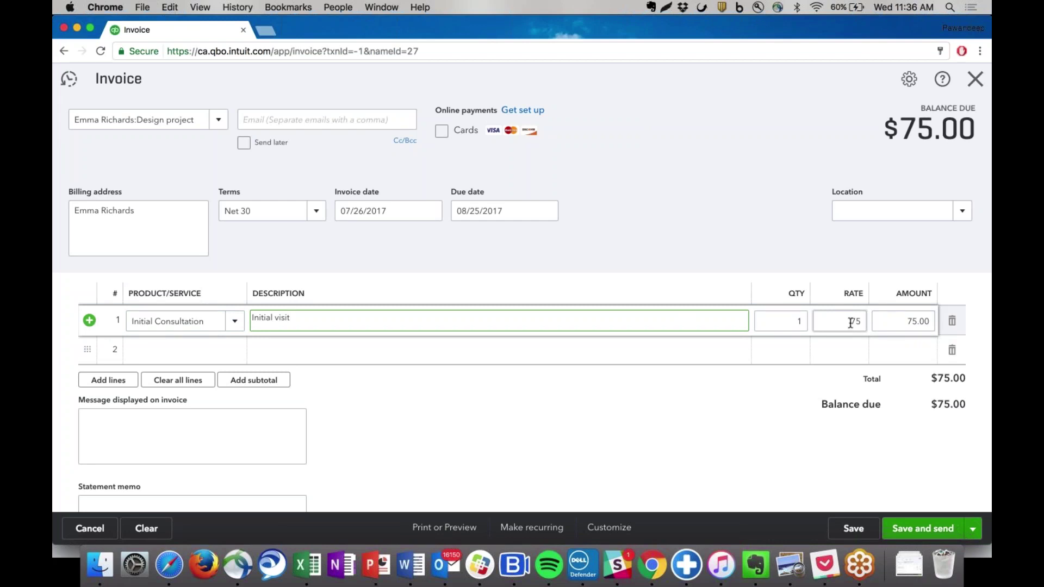
click(792, 323)
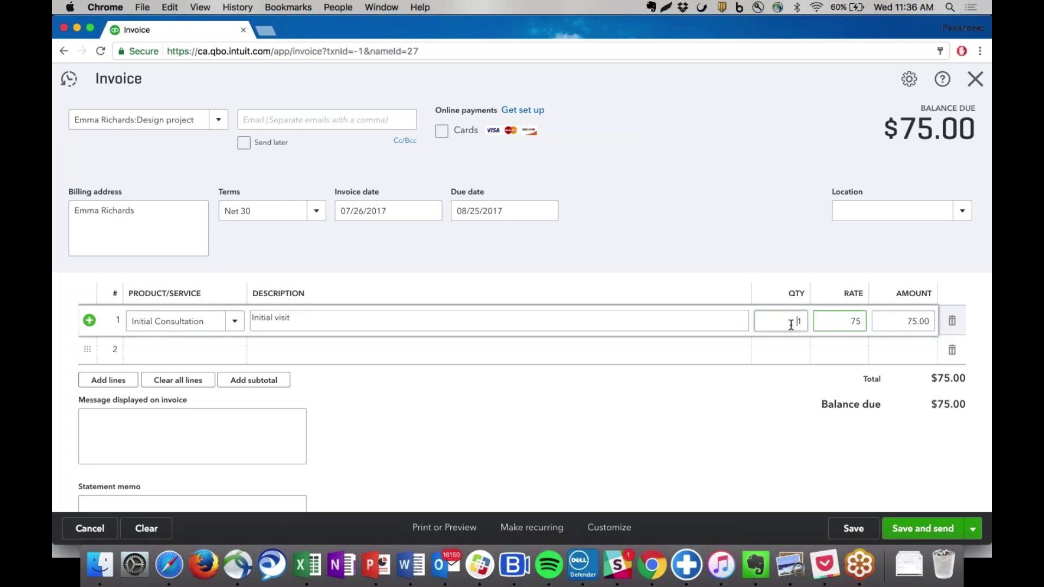
text(2)
click(832, 323)
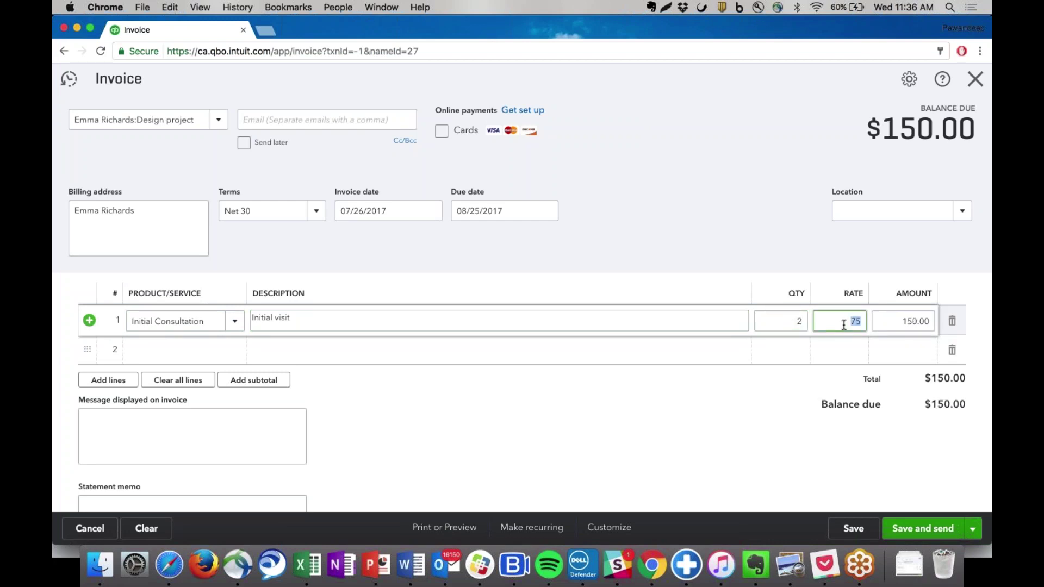
- Add Design sketches as the invoice's second line with a quantity of 3 and a rate of 300
click(232, 354)
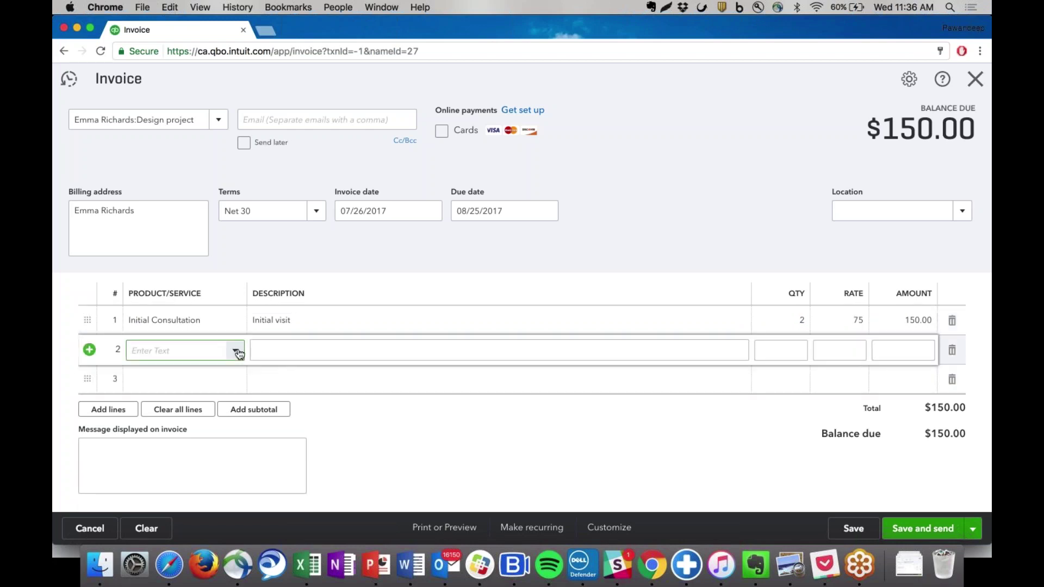
click(234, 350)
click(229, 148)
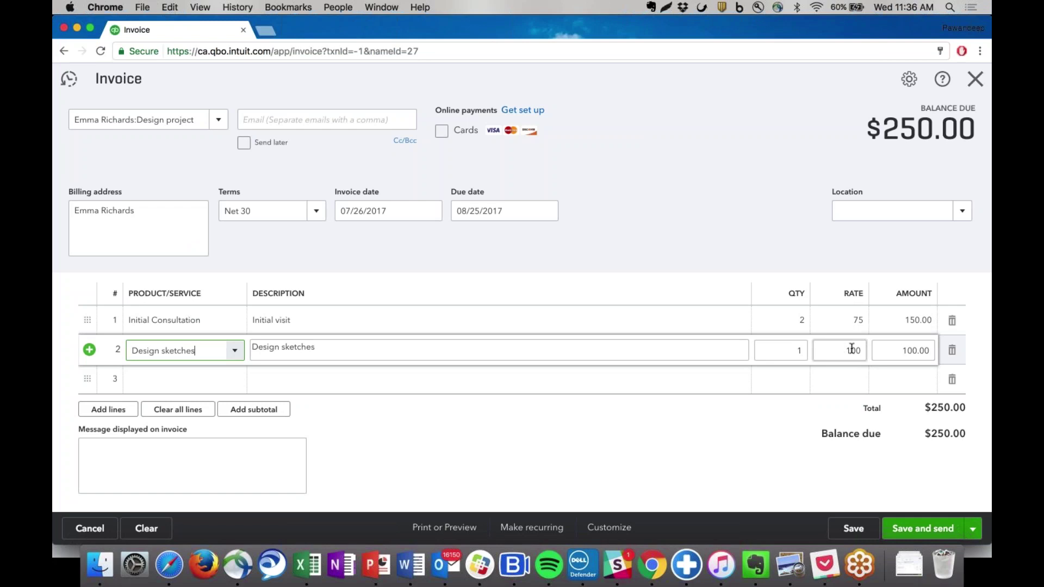
click(793, 351)
text(3)
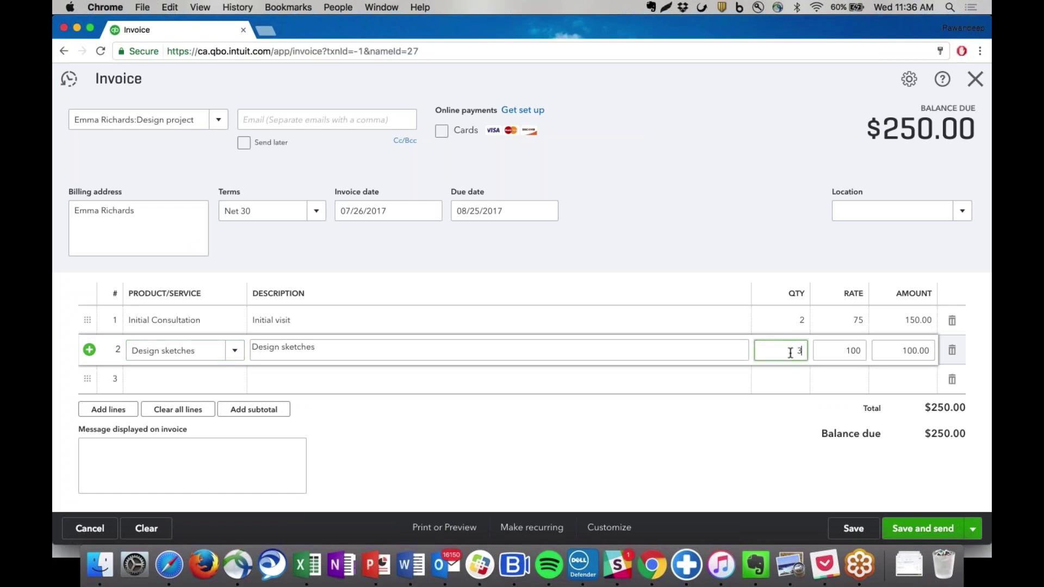
click(847, 353)
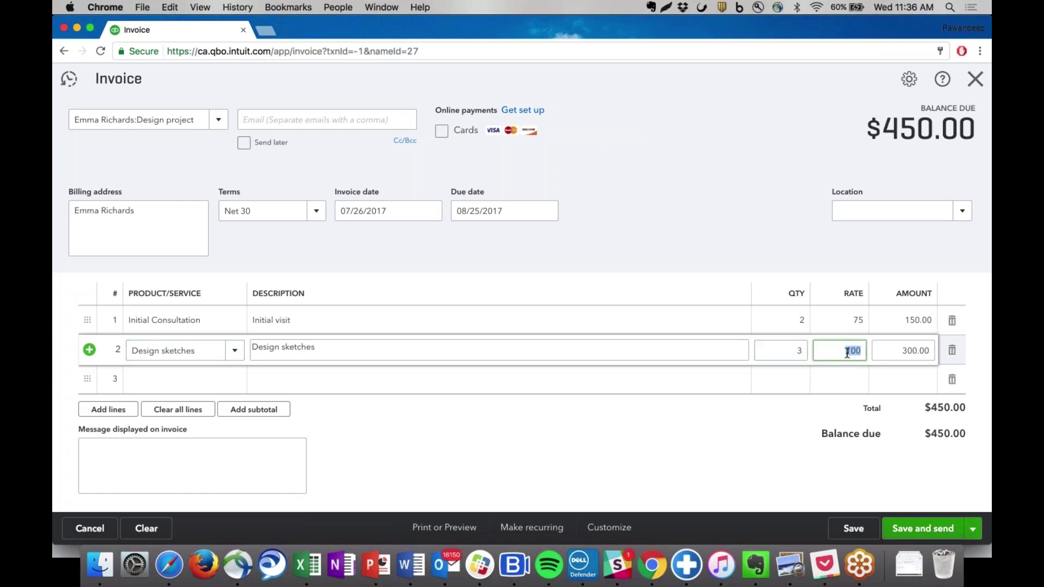
text(300)
click(770, 466)
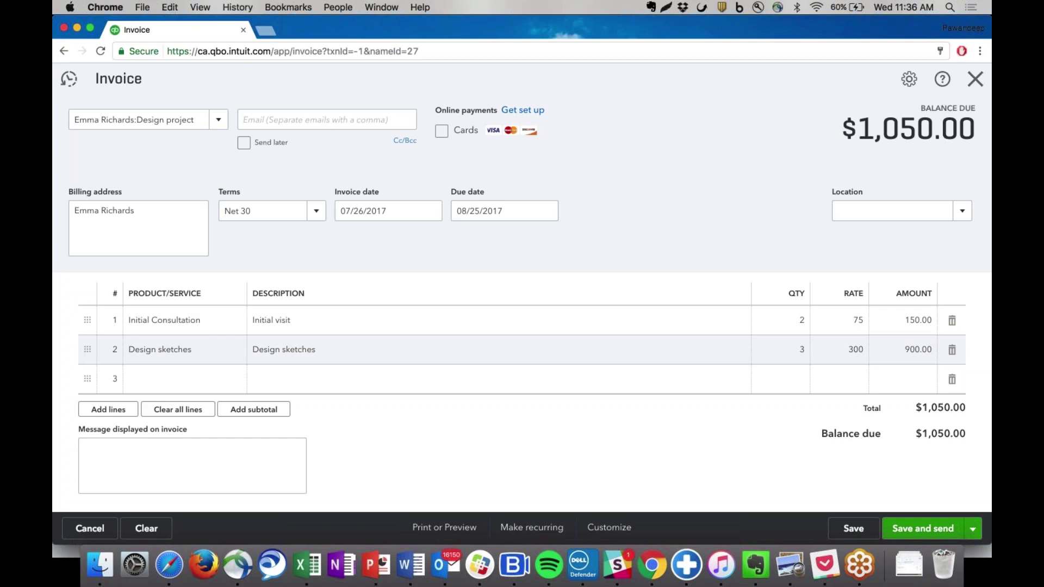
- Check the customer and project list, keep Design project selected for the invoice, and save and close it
click(218, 119)
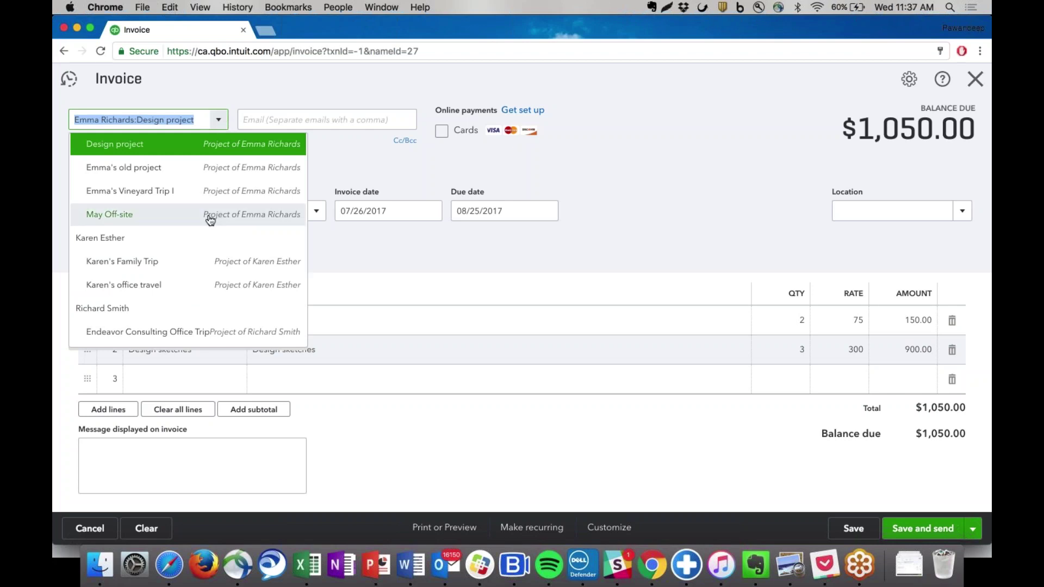
scroll(211, 216, up, 2)
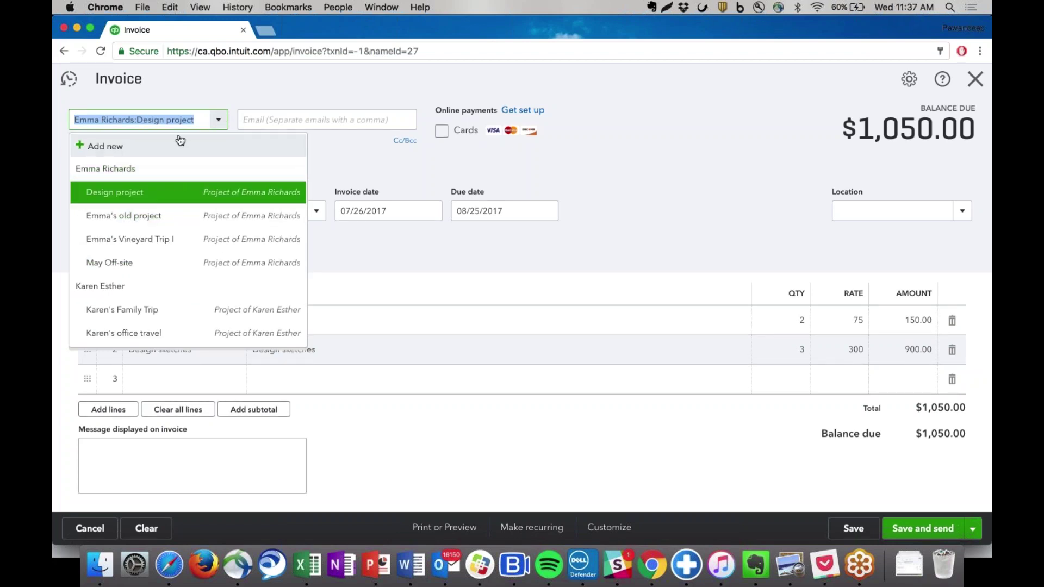
click(172, 196)
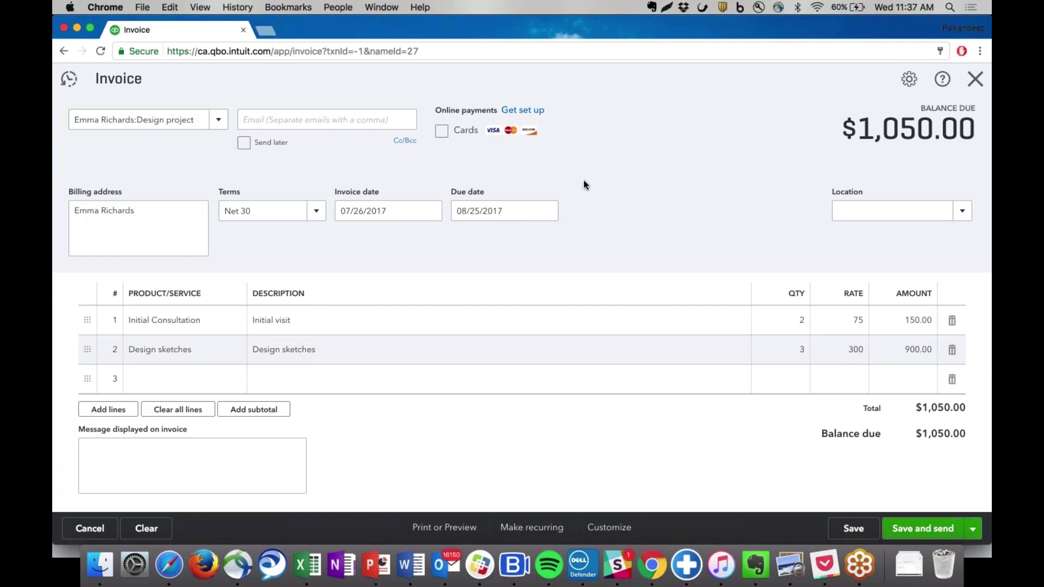
click(973, 529)
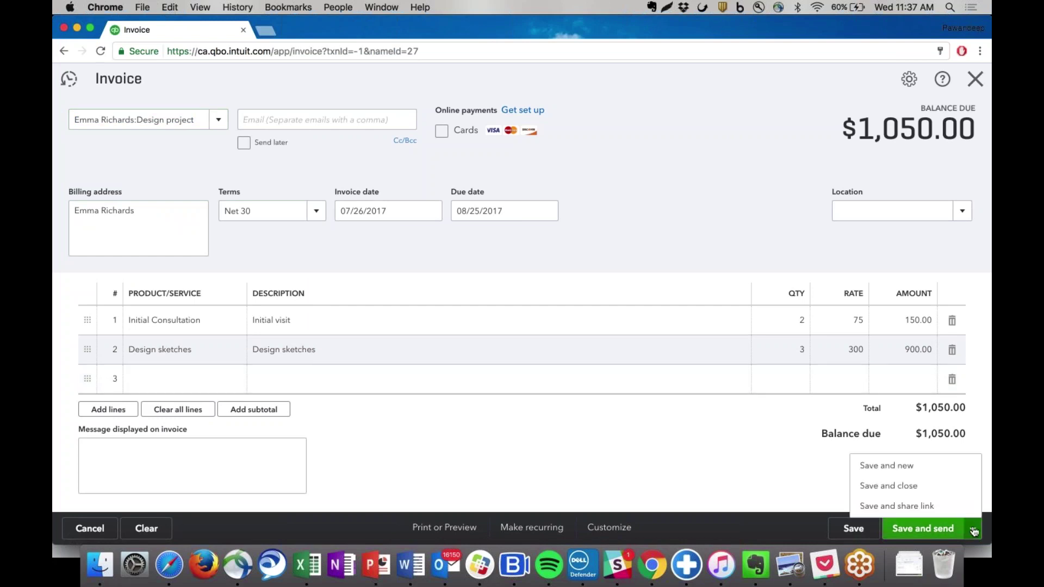
click(918, 485)
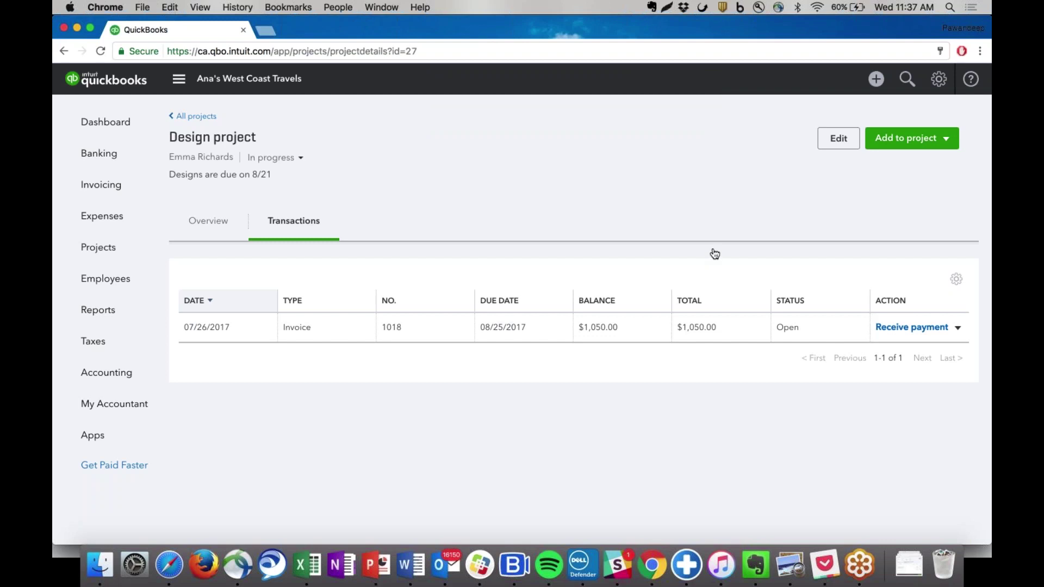
click(874, 80)
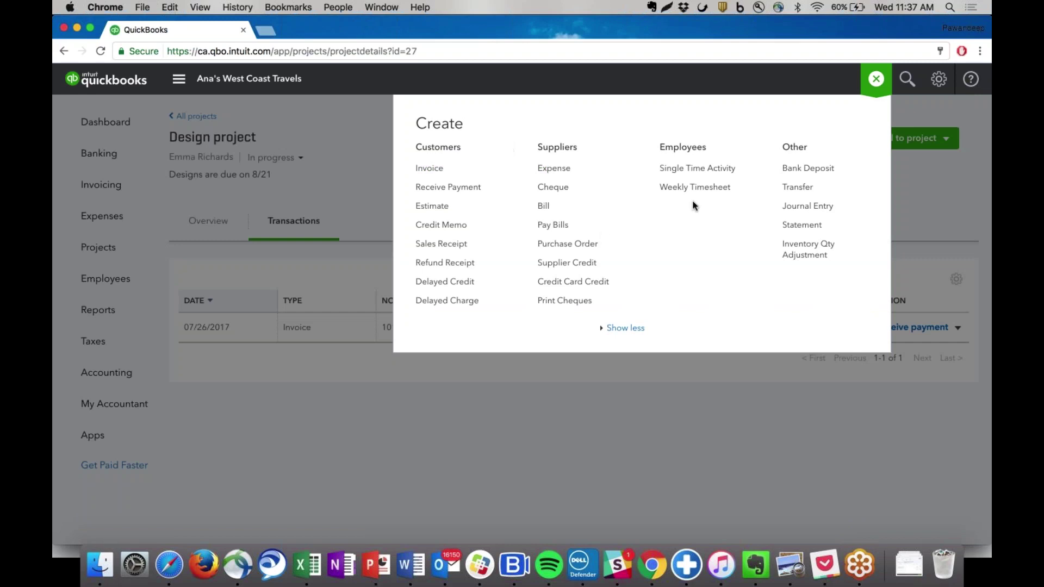
click(675, 168)
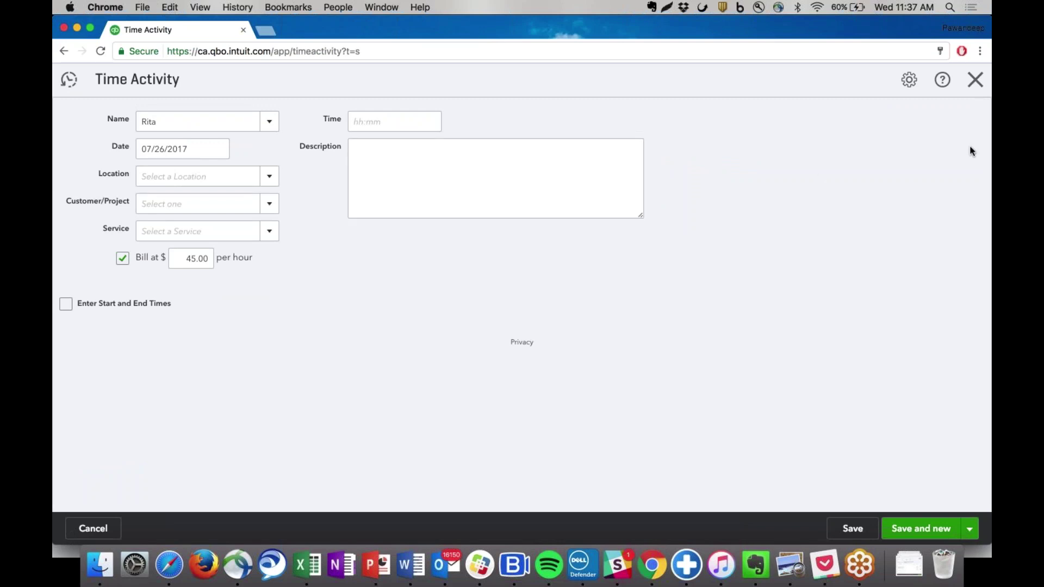
click(975, 80)
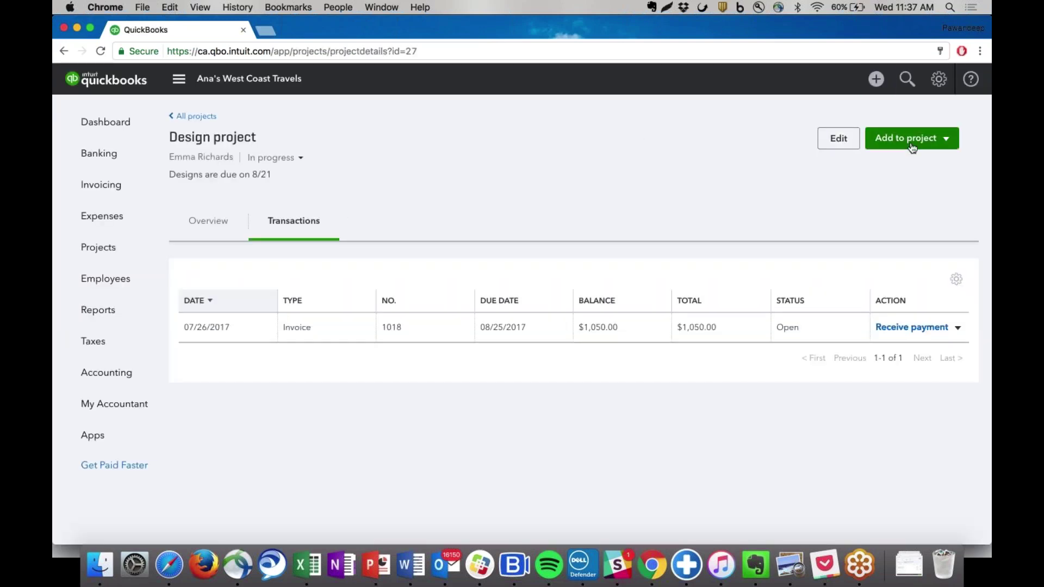
- Start a new single time activity and assign it to the Design project
click(876, 80)
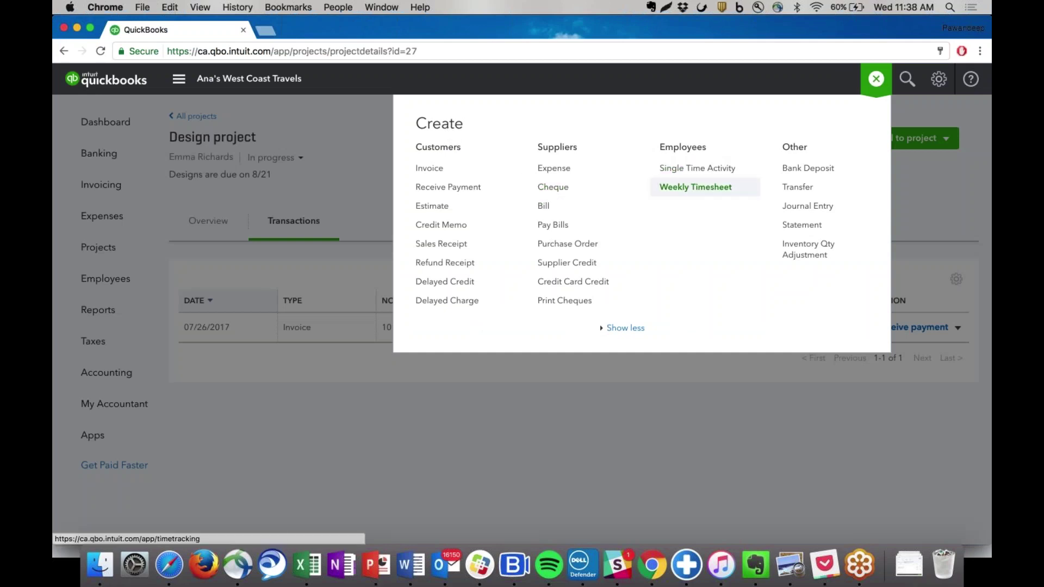
click(689, 166)
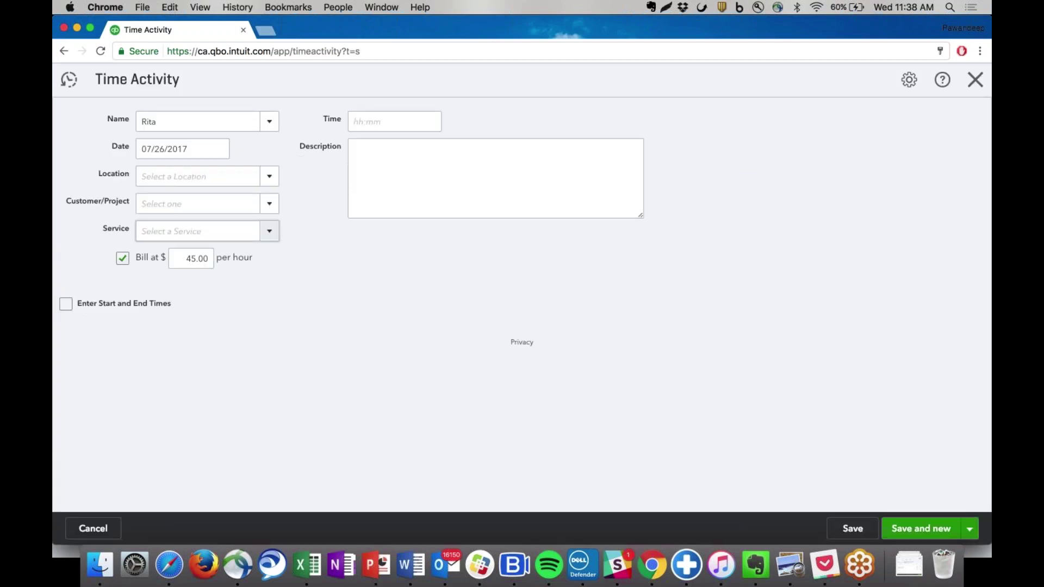
click(268, 203)
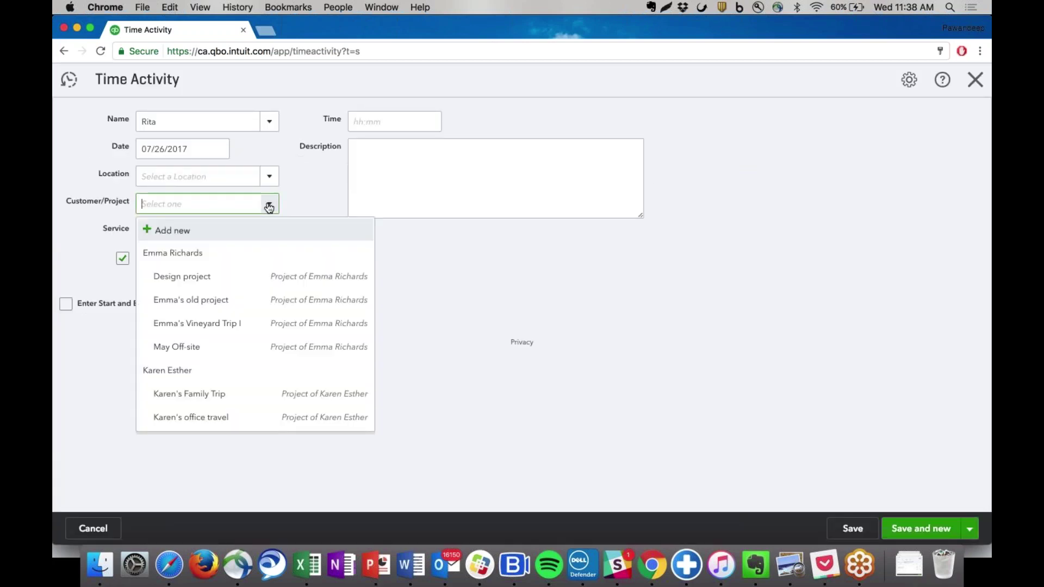
click(245, 278)
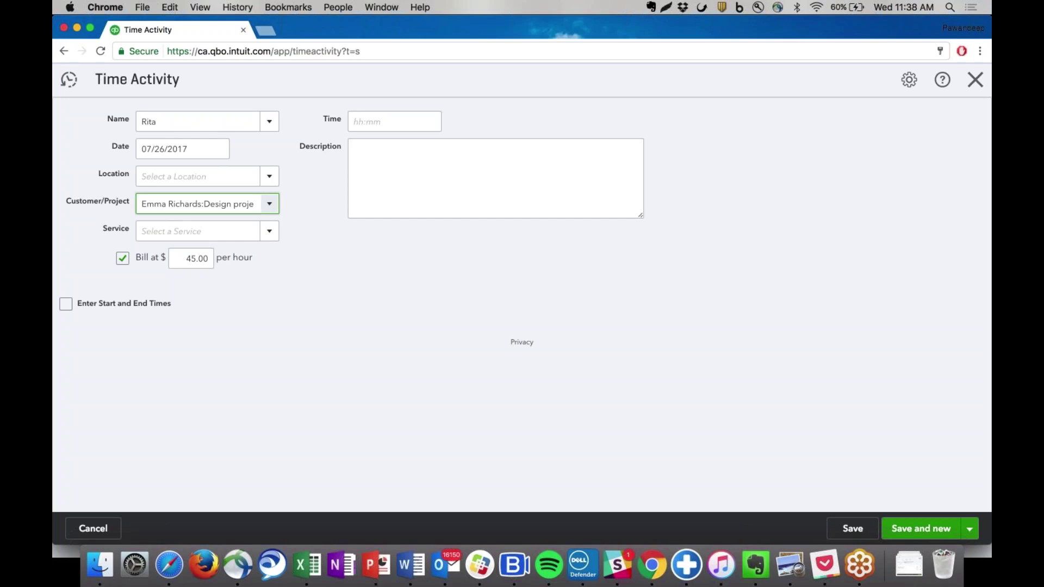
click(270, 204)
scroll(256, 324, up, 1)
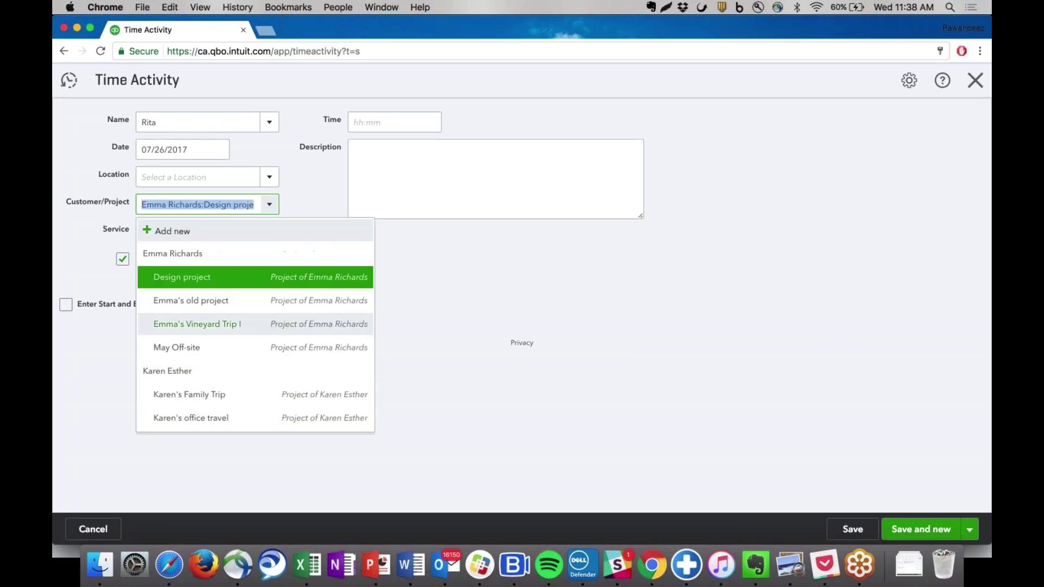
scroll(229, 321, down, 1)
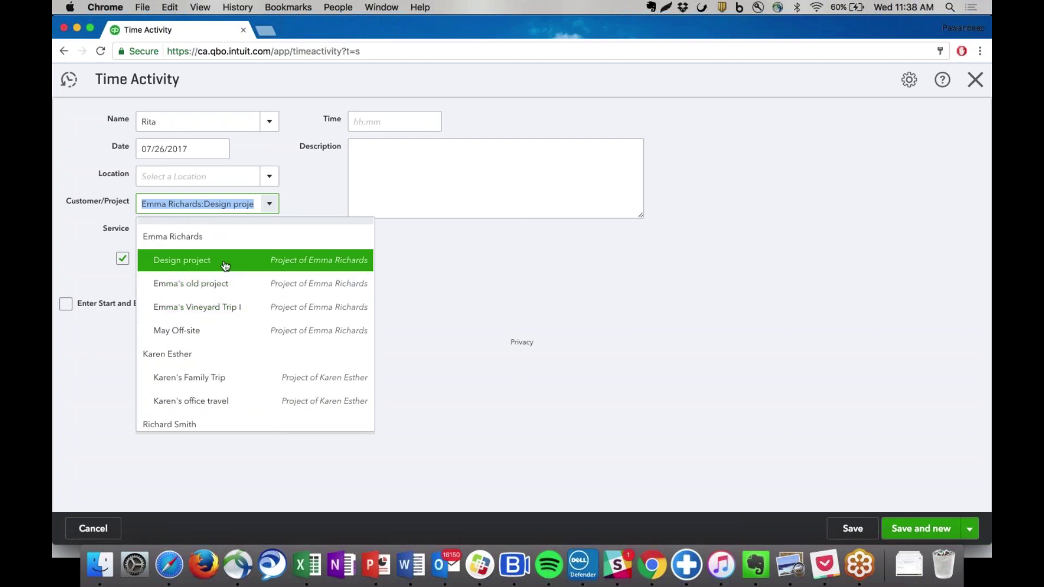
click(76, 233)
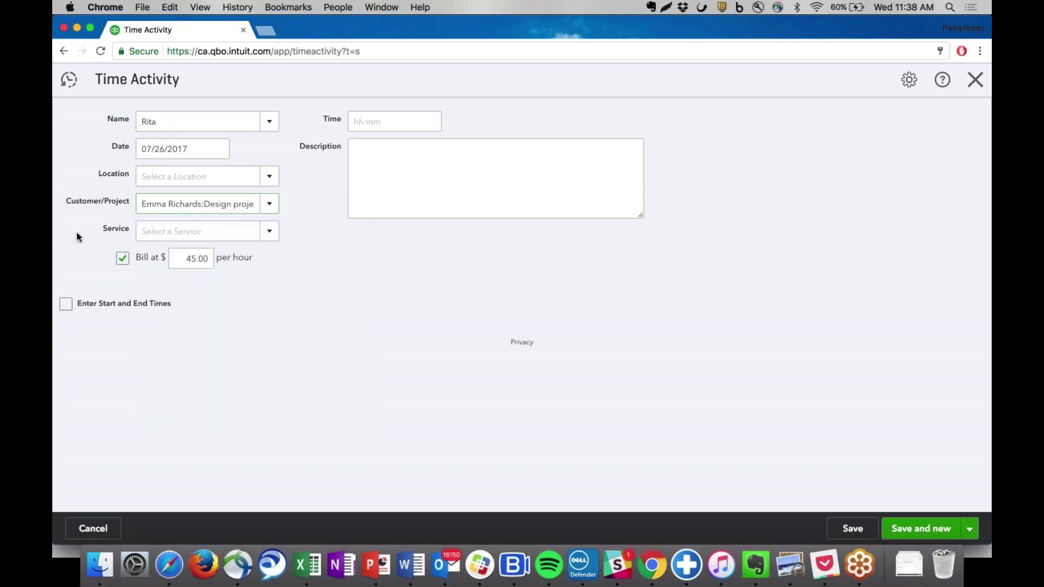
- Enter a time of 2:00 and the description "design sketches" for the time activity, and save and close it
click(381, 121)
text(2:00)
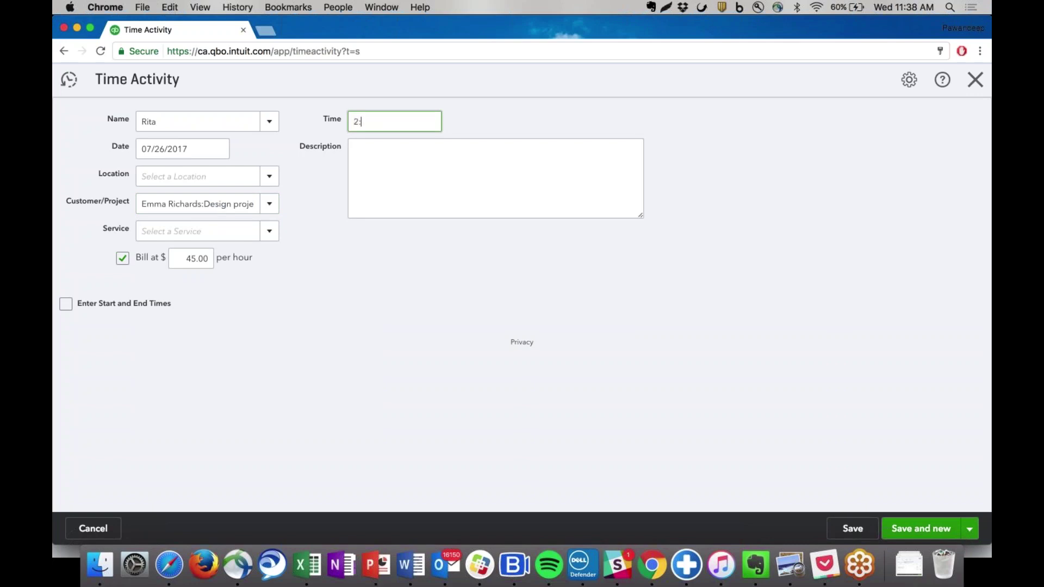
click(384, 158)
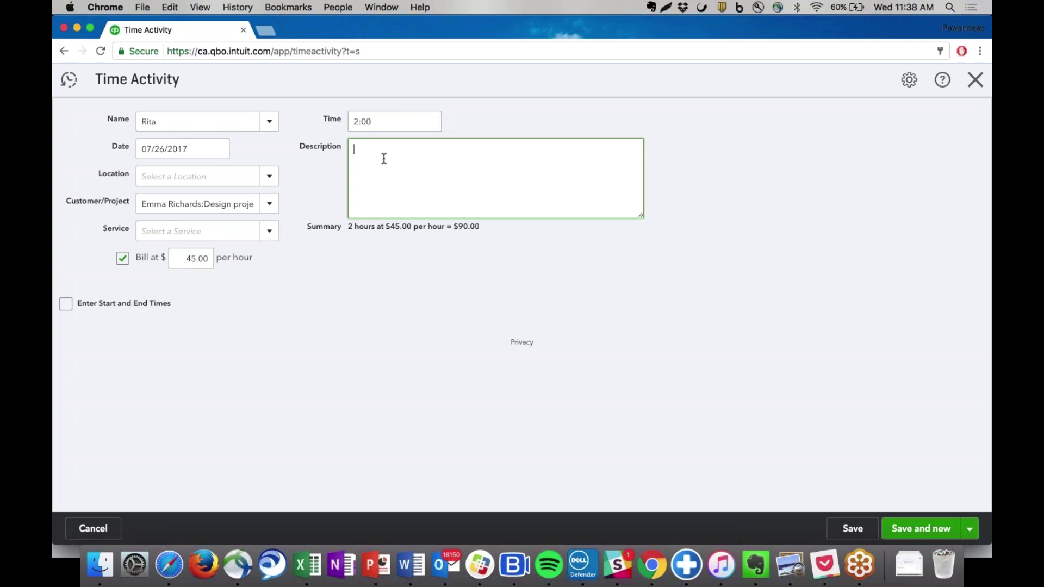
text(design sck)
key(BackSpace)
key(BackSpace)
text(ketches)
click(970, 528)
click(940, 508)
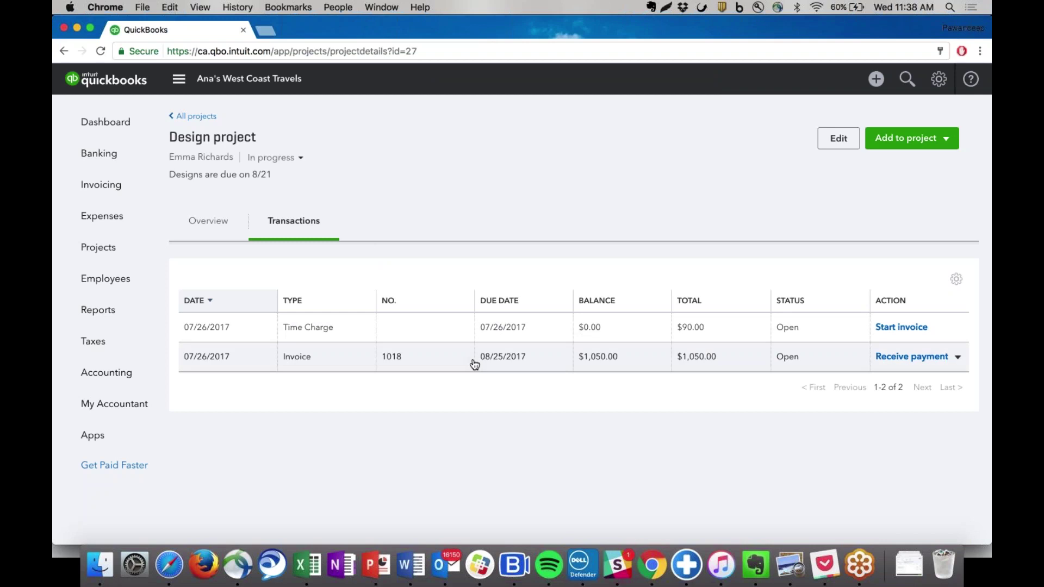
- Open the in-progress vineyard trip project from the projects list and view its transactions sorted by date, oldest first
click(213, 120)
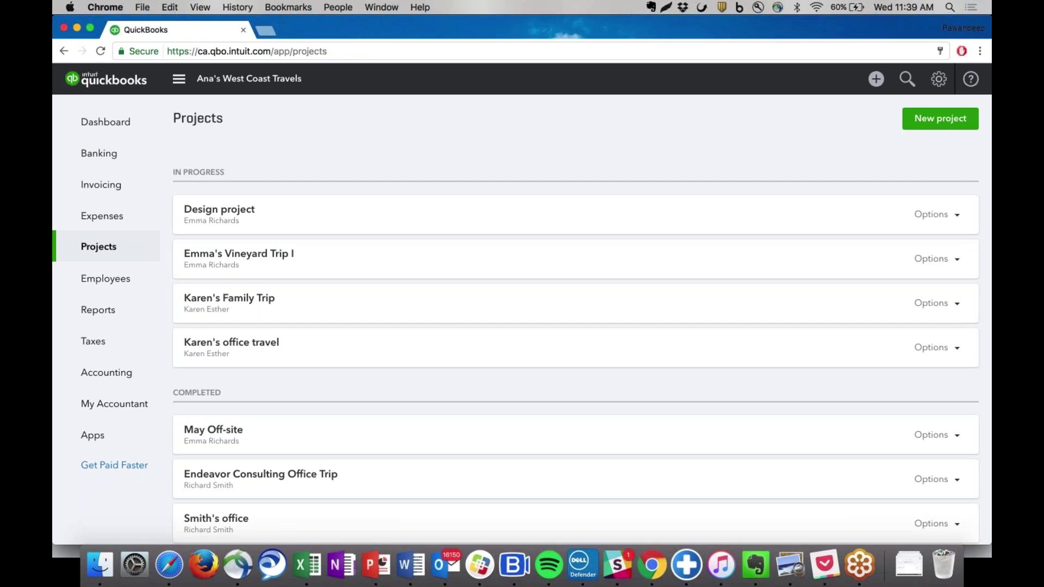
click(216, 274)
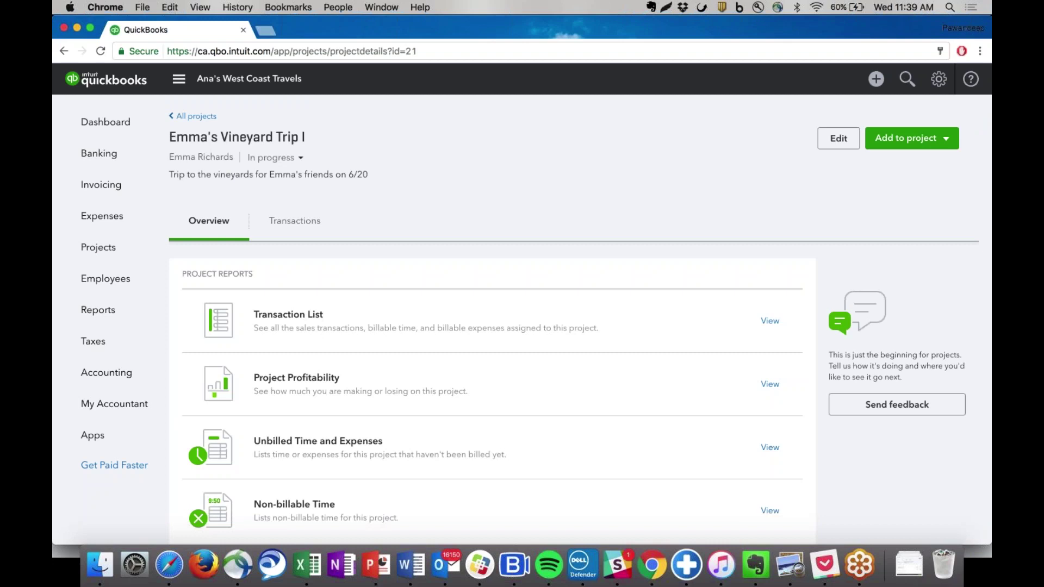
click(284, 222)
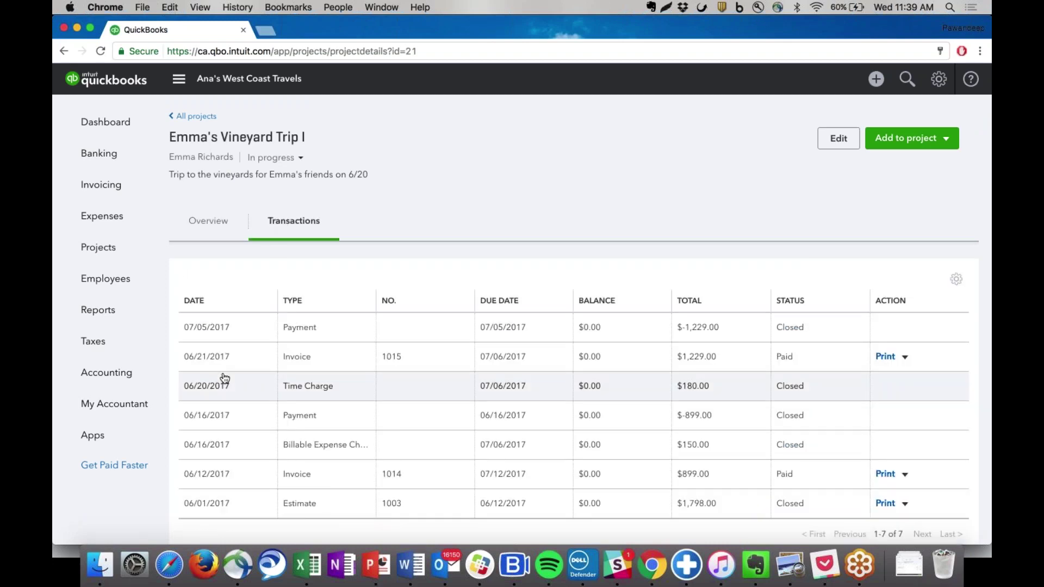
scroll(225, 379, down, 1)
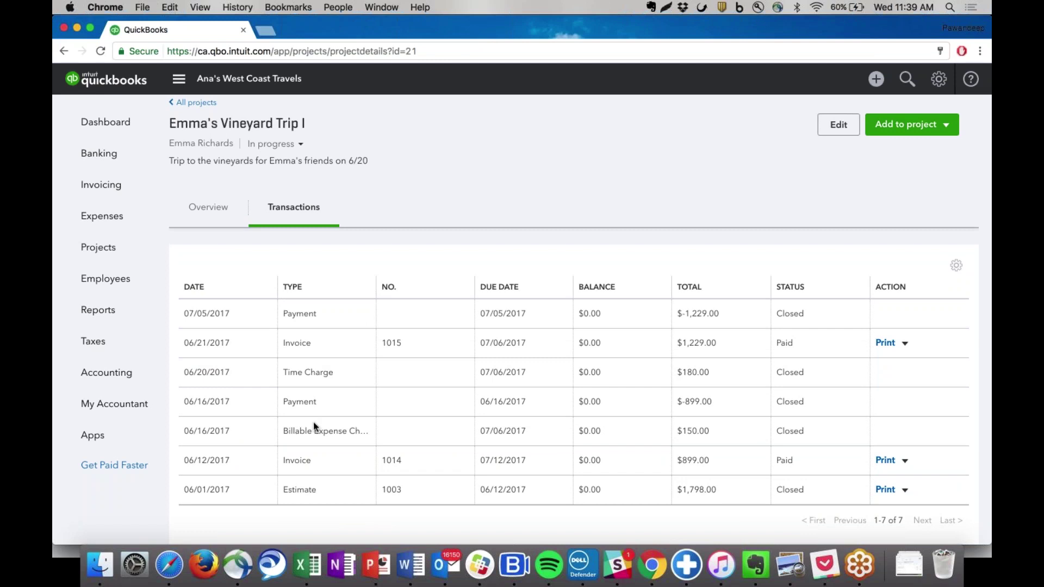
click(199, 288)
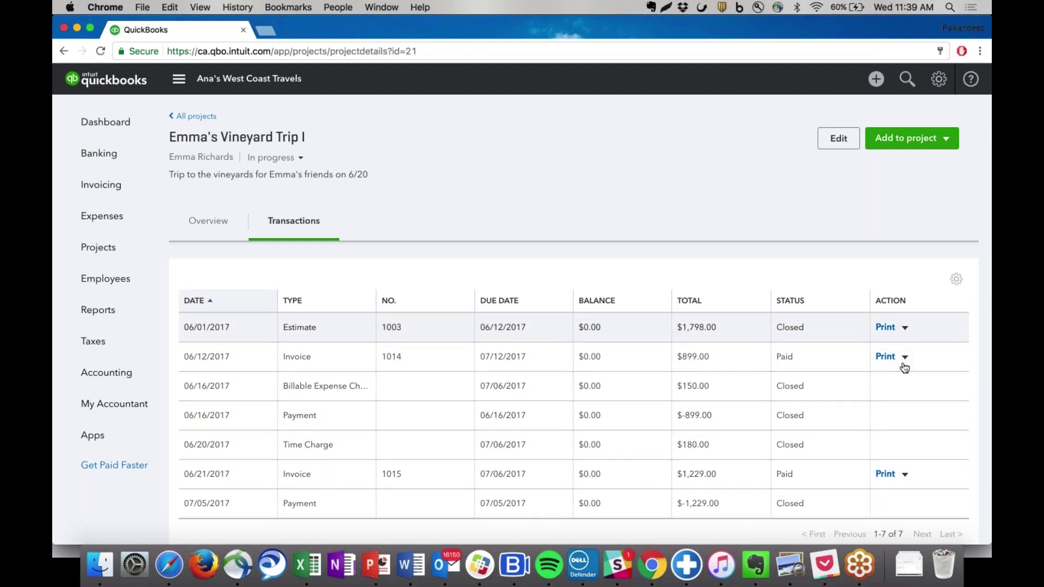
- Examine the Project Profitability report from the vineyard trip project's overview, and return to the project details
click(210, 227)
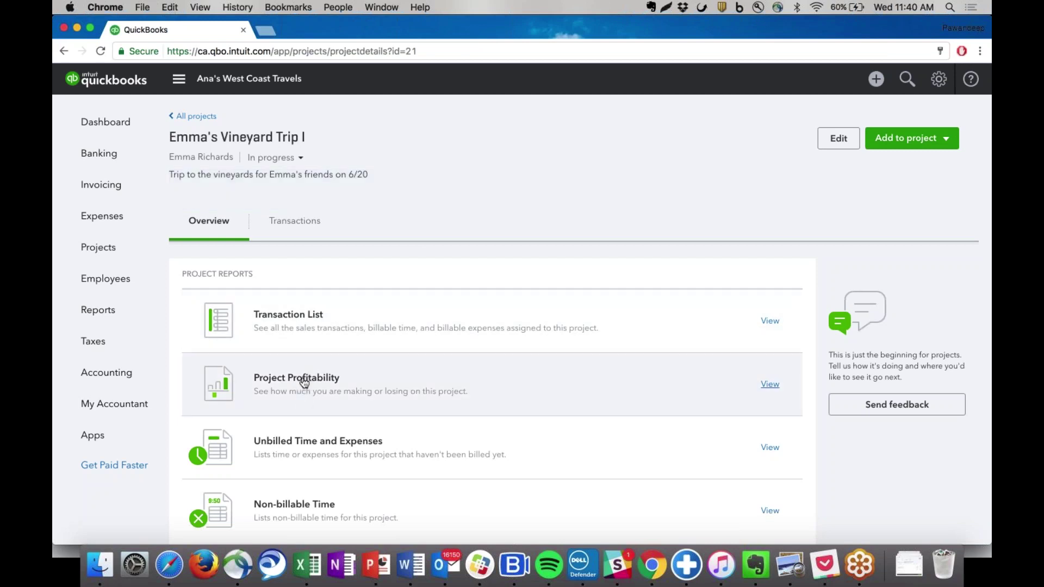
click(304, 383)
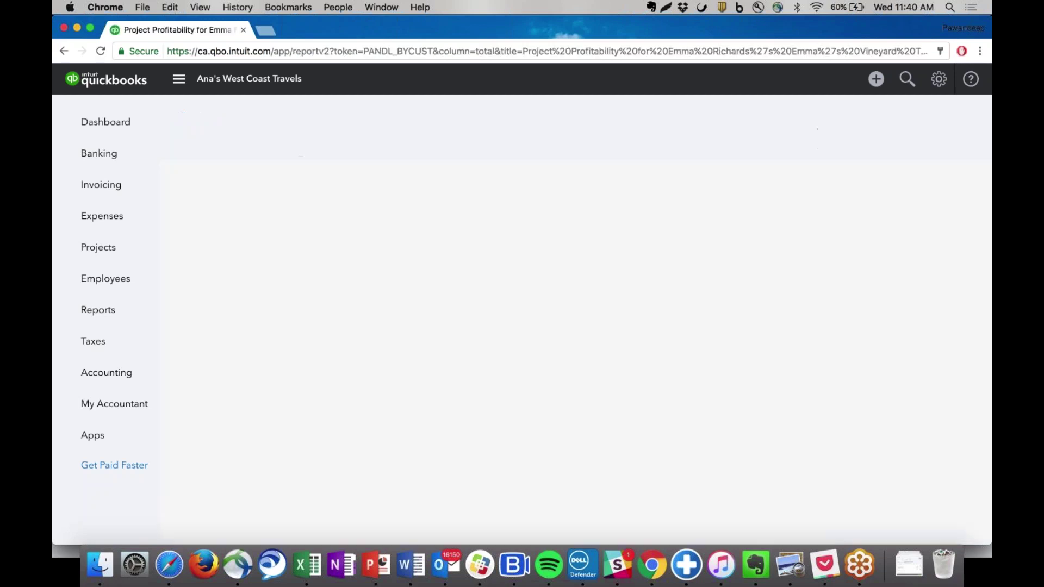
scroll(475, 311, down, 3)
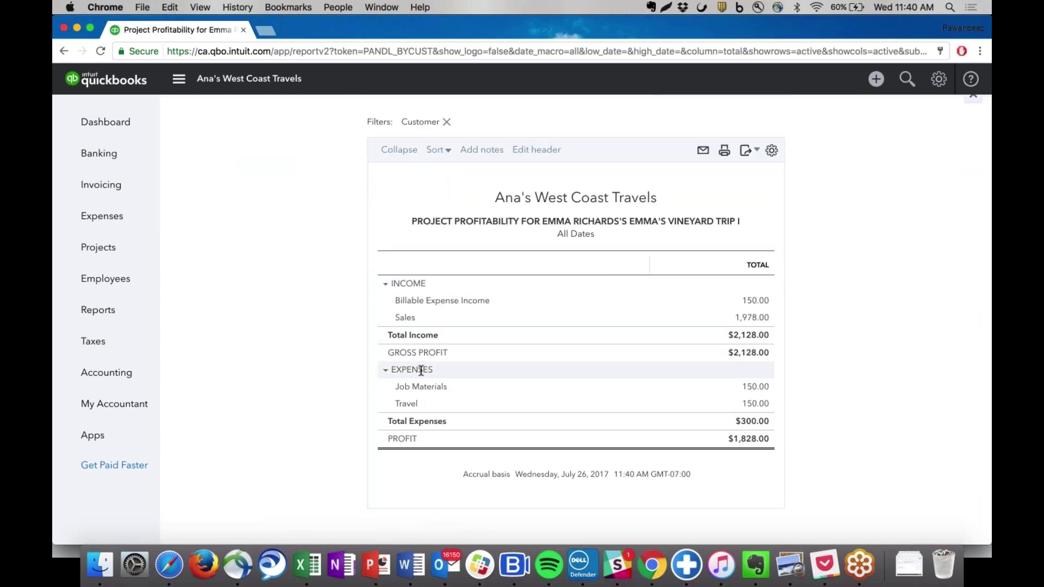
scroll(421, 370, up, 1)
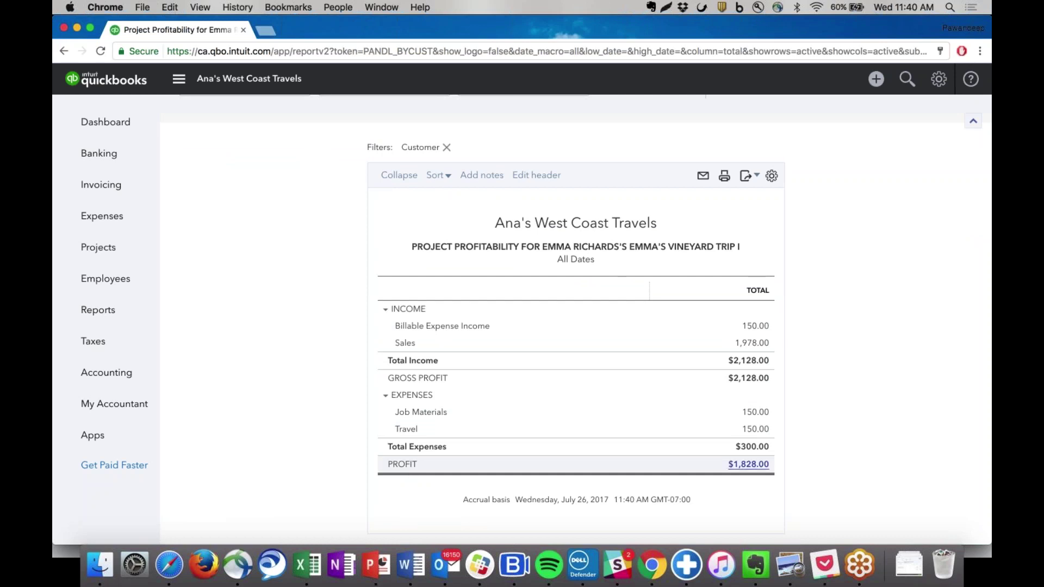
scroll(613, 470, up, 2)
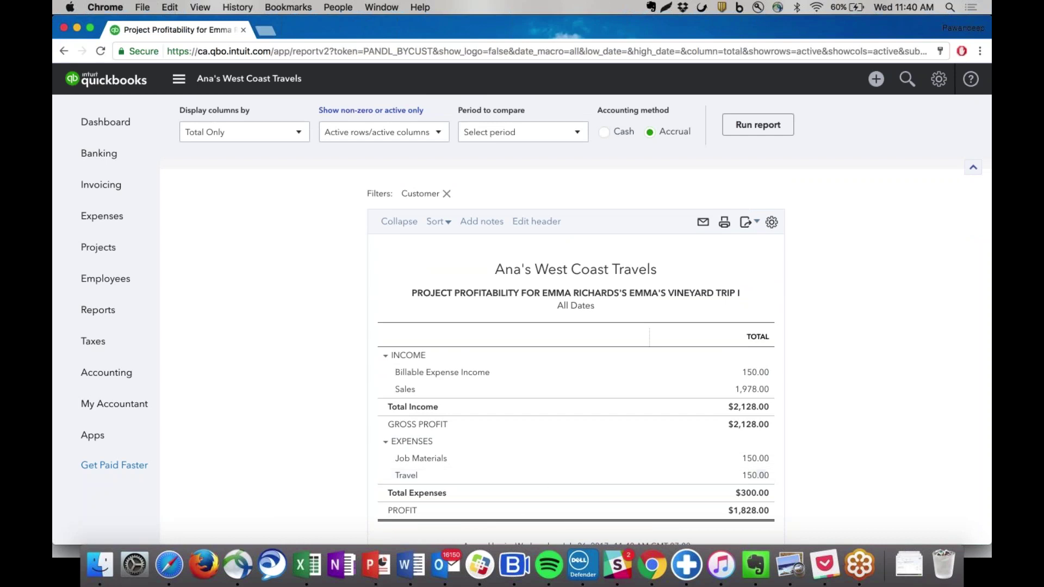
scroll(243, 187, up, 2)
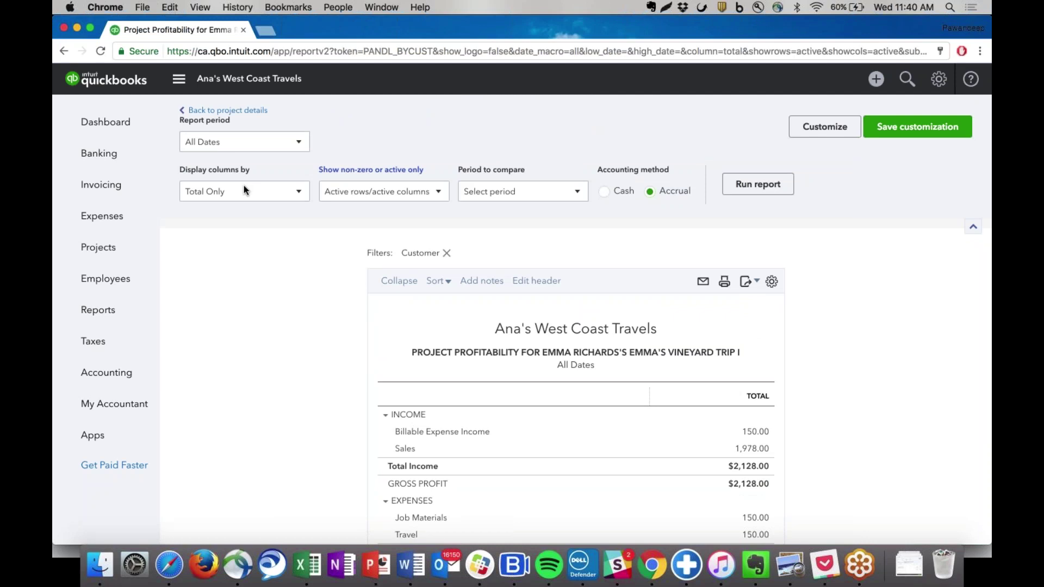
click(233, 111)
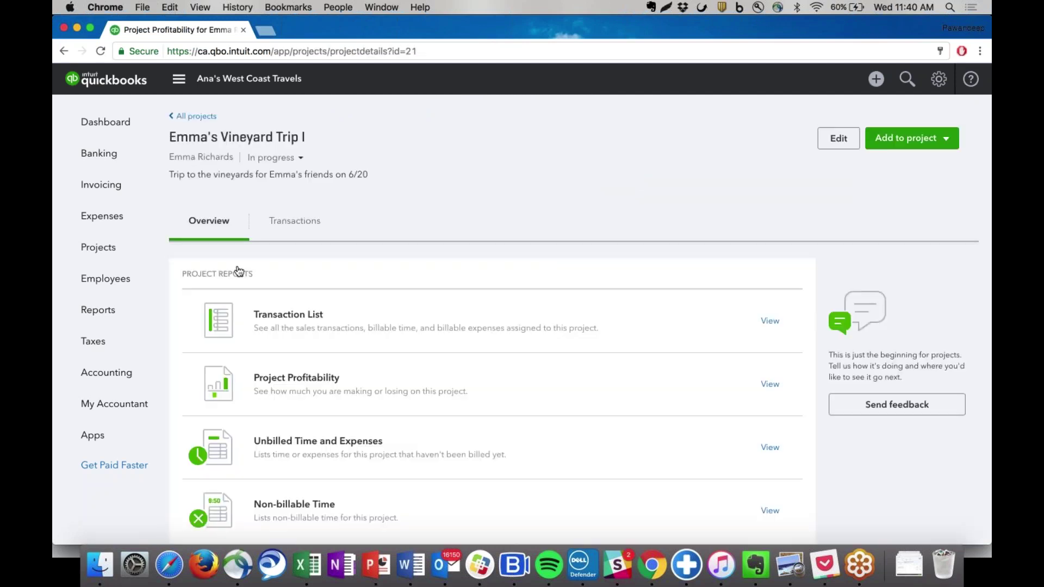
- Check the company's recommended reports, and reopen the in-progress vineyard trip project from the projects list
click(109, 311)
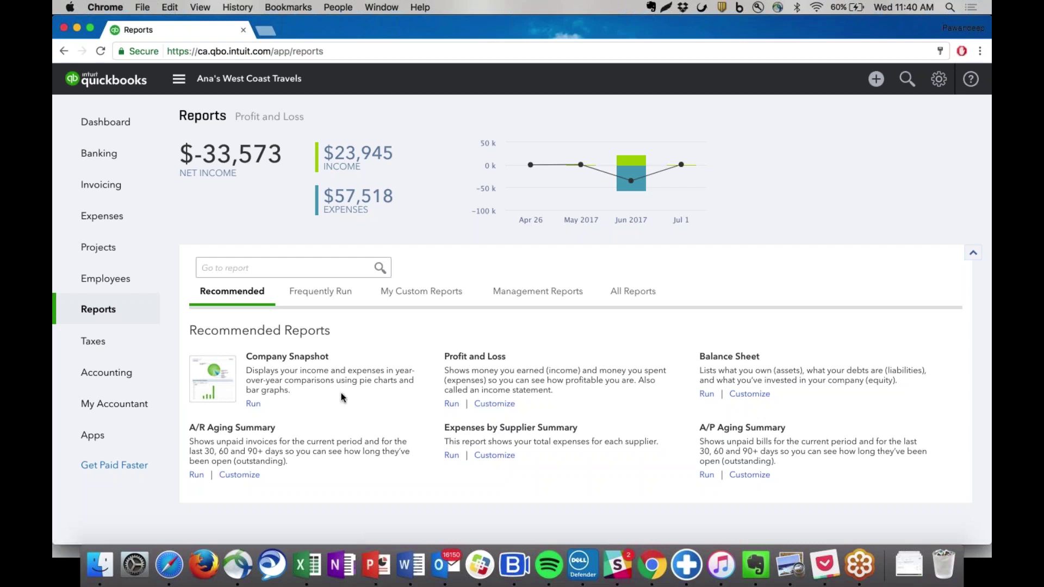
click(100, 254)
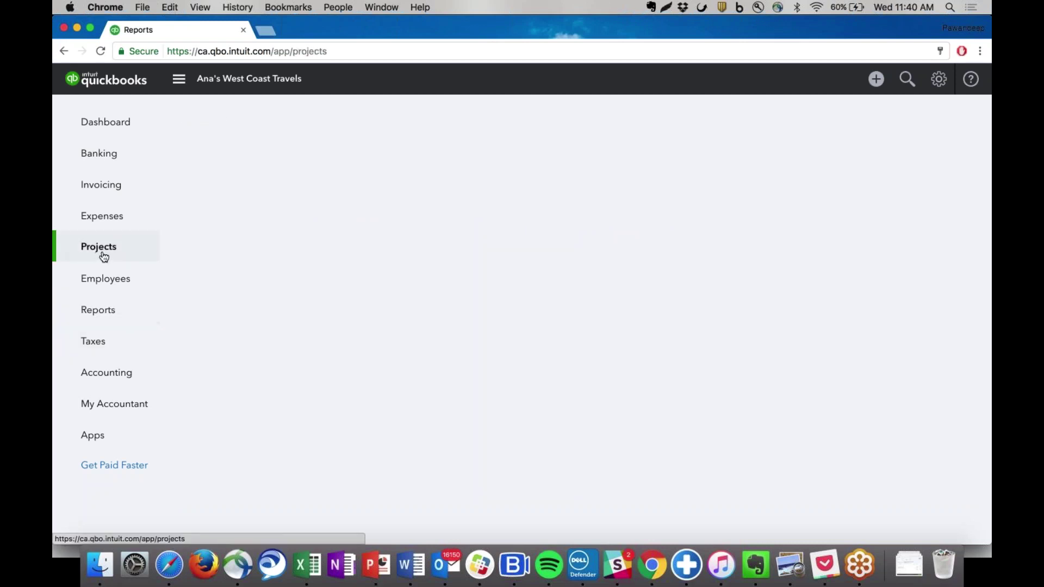
click(214, 256)
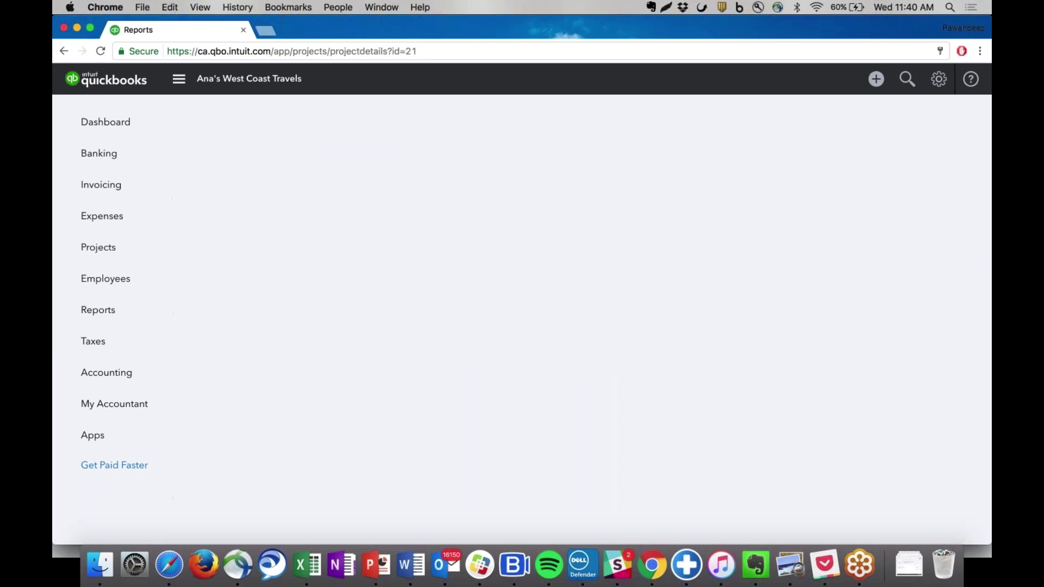
- View the vineyard trip project's Unbilled Time and Expenses report, and return to the project details
scroll(242, 379, down, 1)
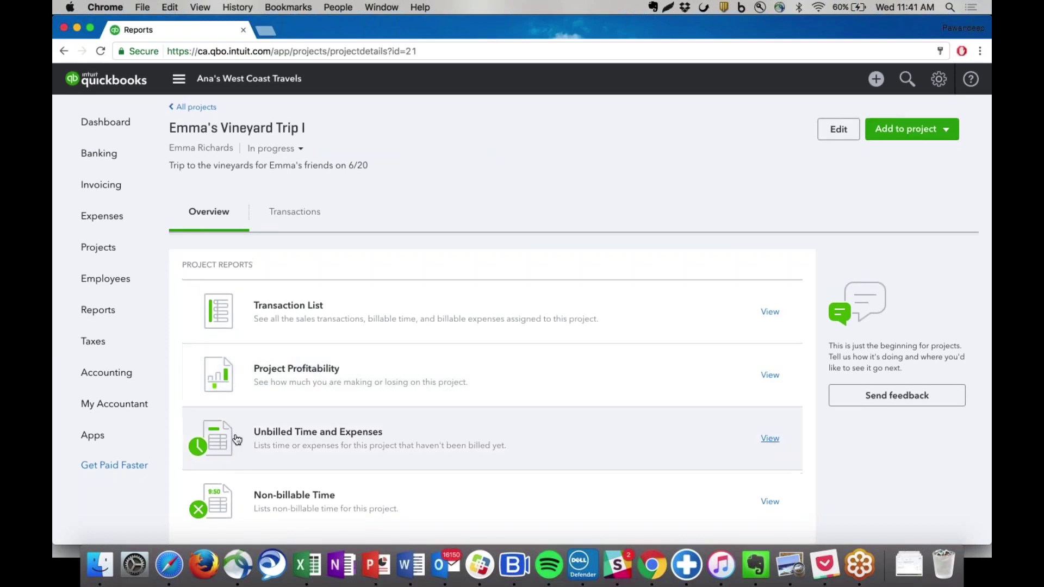
click(262, 442)
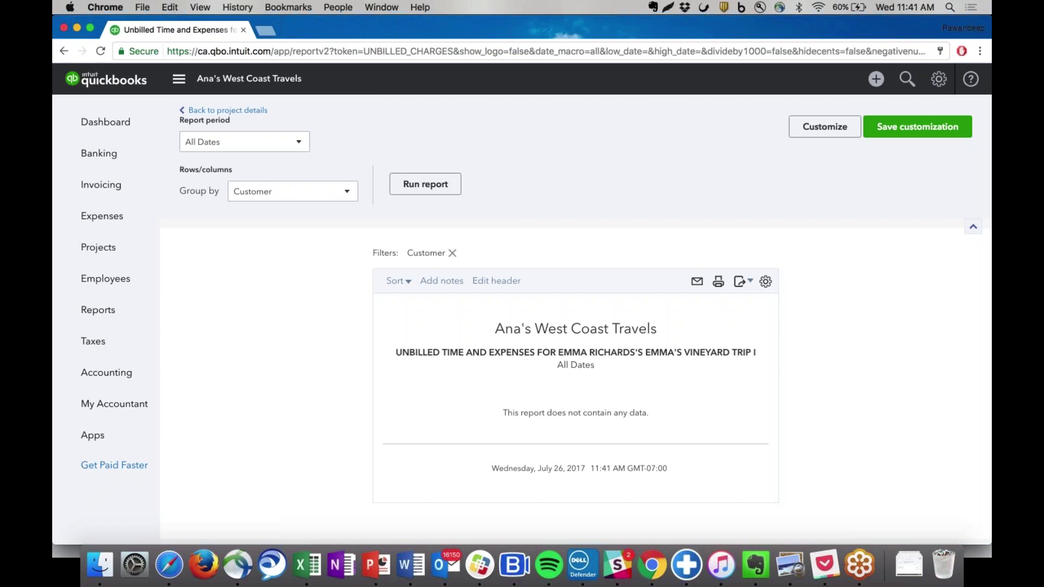
click(204, 110)
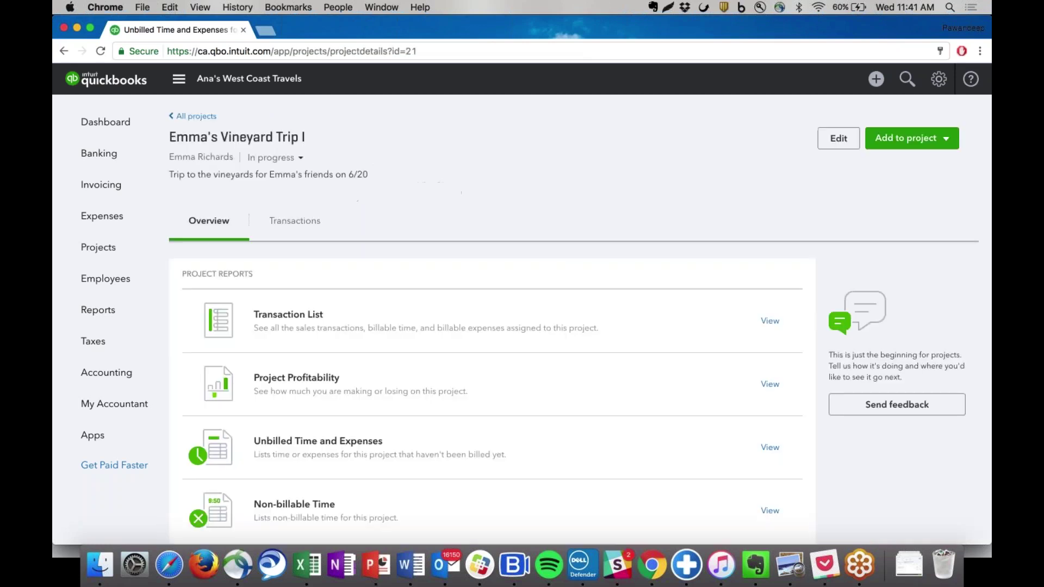
- Open the Design project from the projects list, examine its Unbilled Time and Expenses report, and return to its details
click(196, 116)
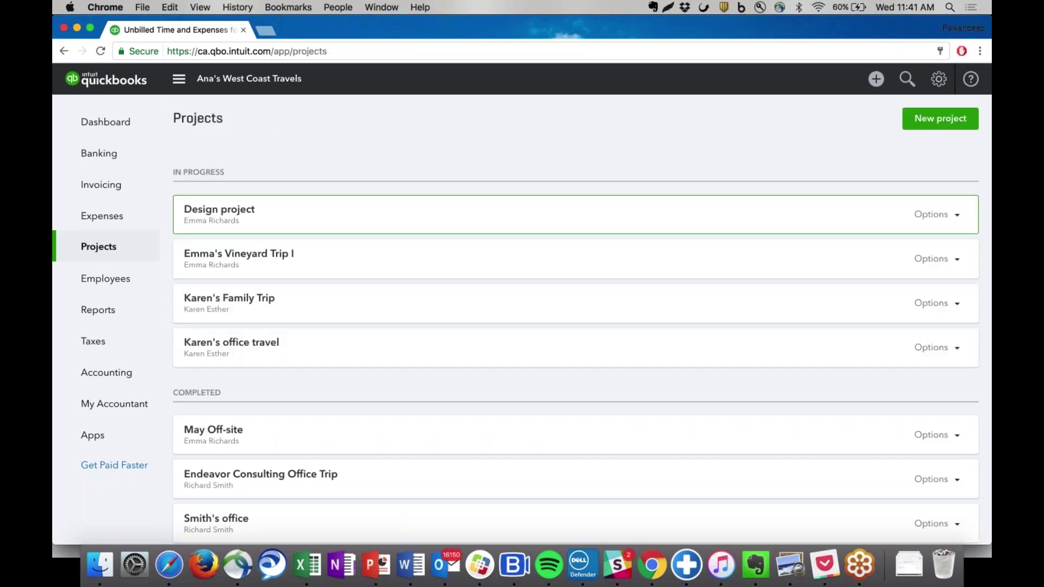
click(243, 213)
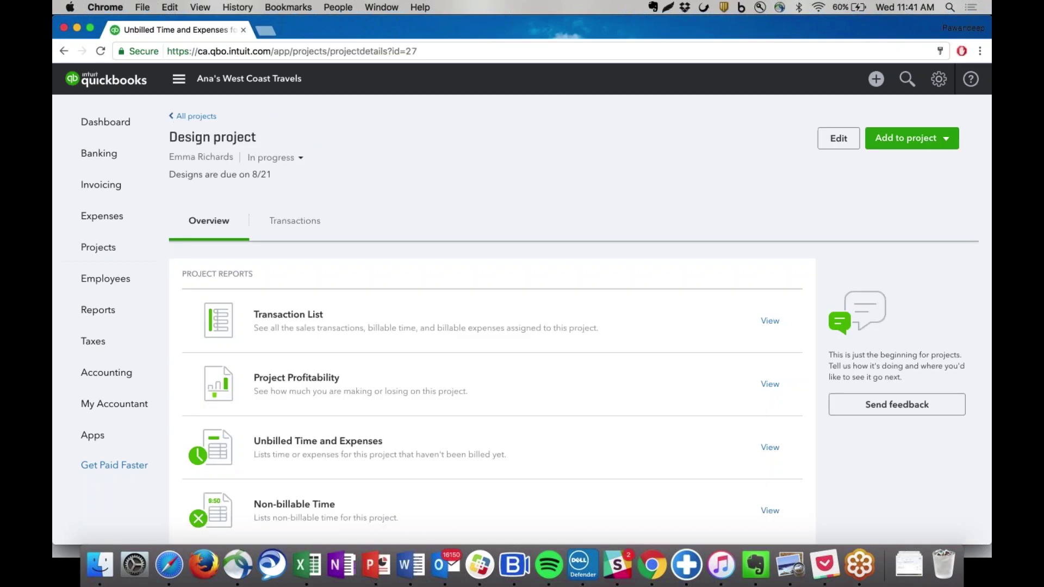
click(273, 442)
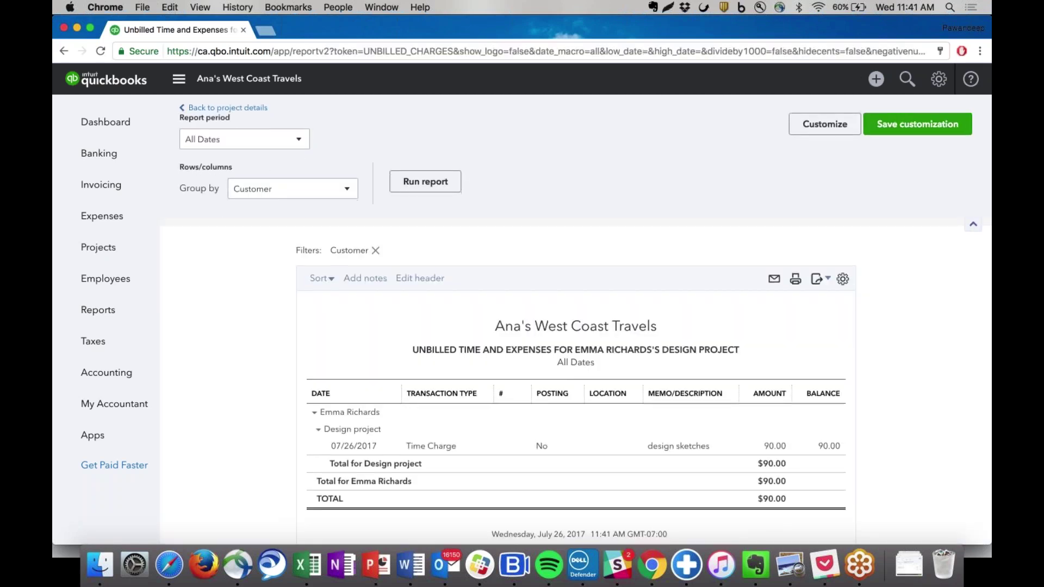
scroll(446, 390, down, 2)
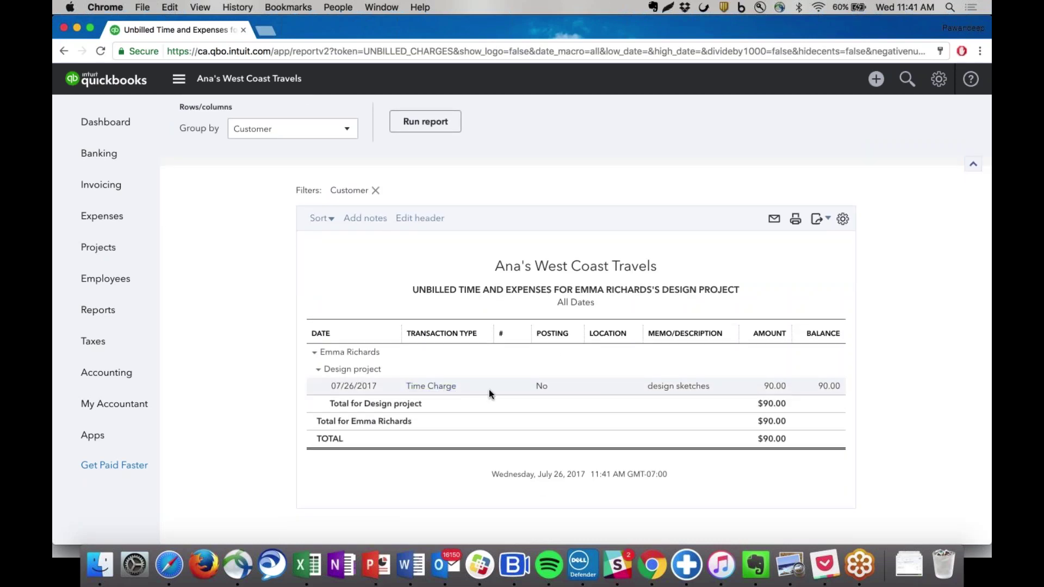
scroll(504, 395, up, 2)
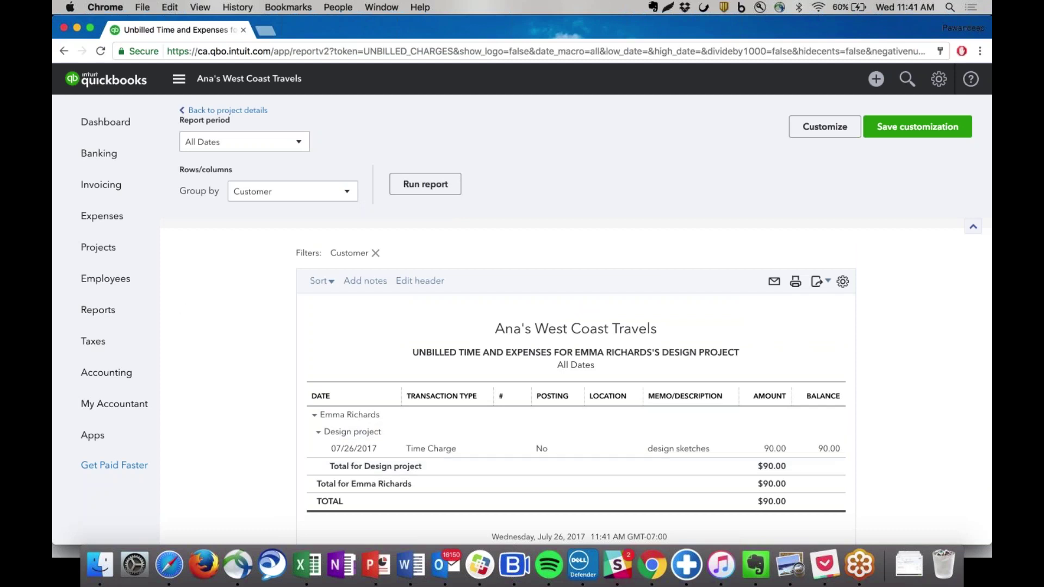
click(213, 113)
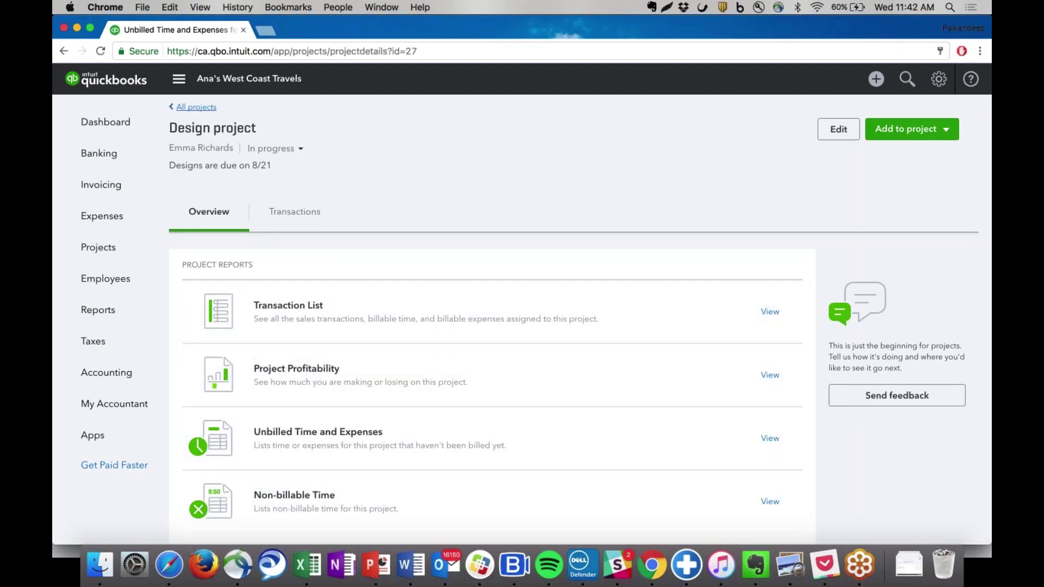
- From the Design project's Non-billable Time report, find the recent 07/26/2017 time charge, make it non-billable, and save and close it
click(282, 498)
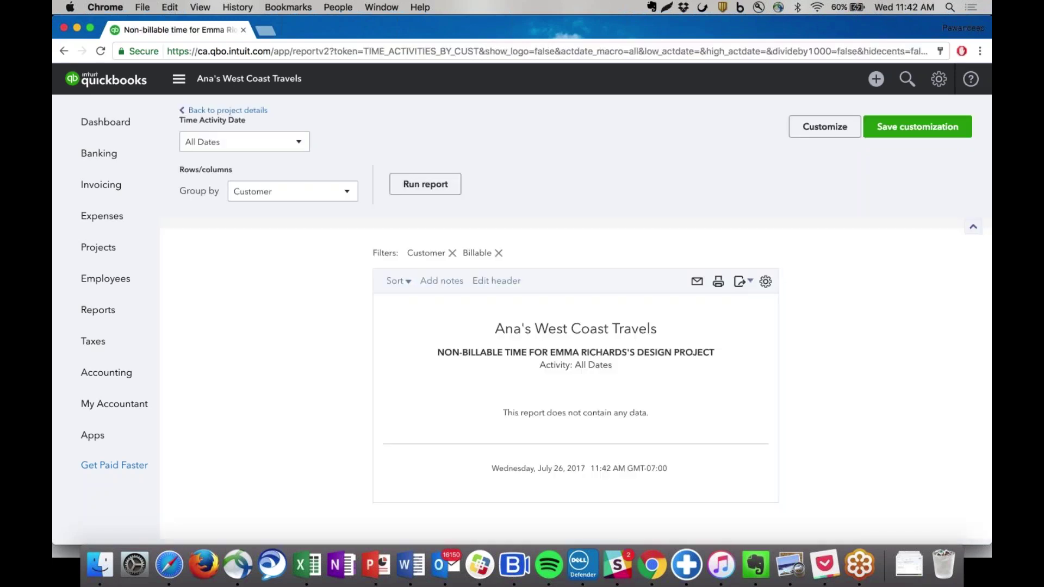
click(907, 81)
click(483, 211)
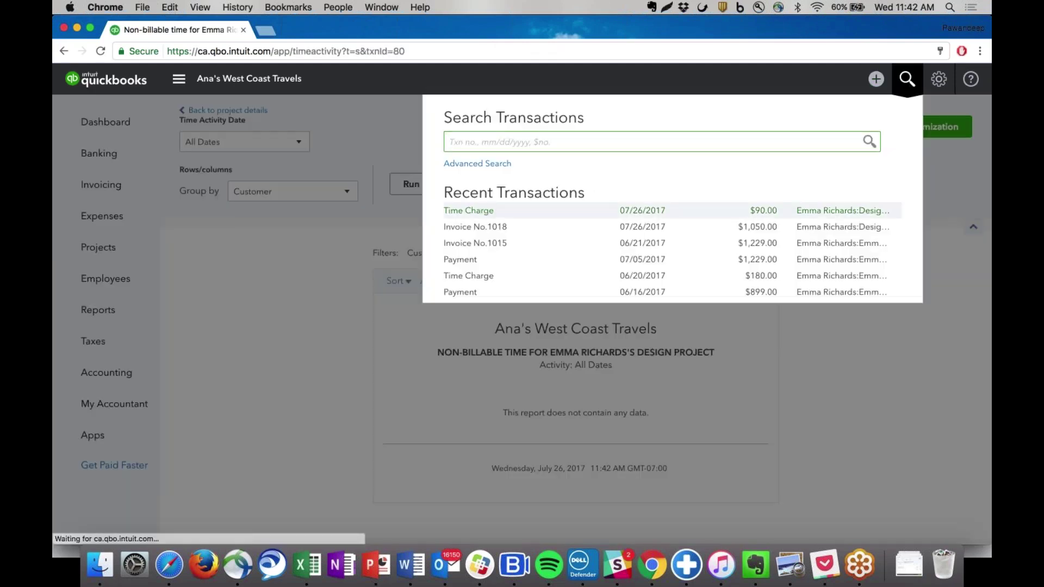
click(123, 259)
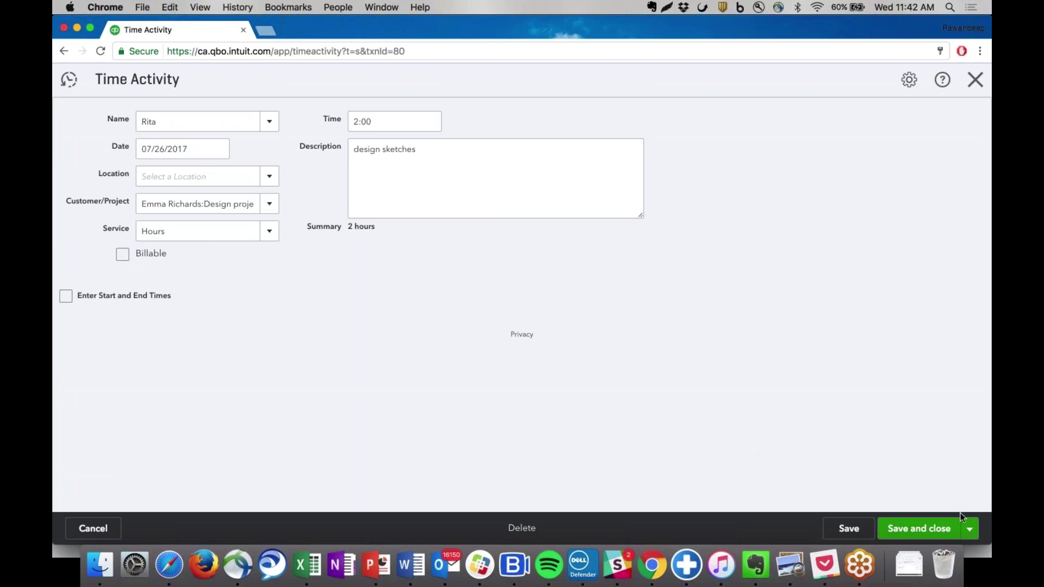
click(935, 528)
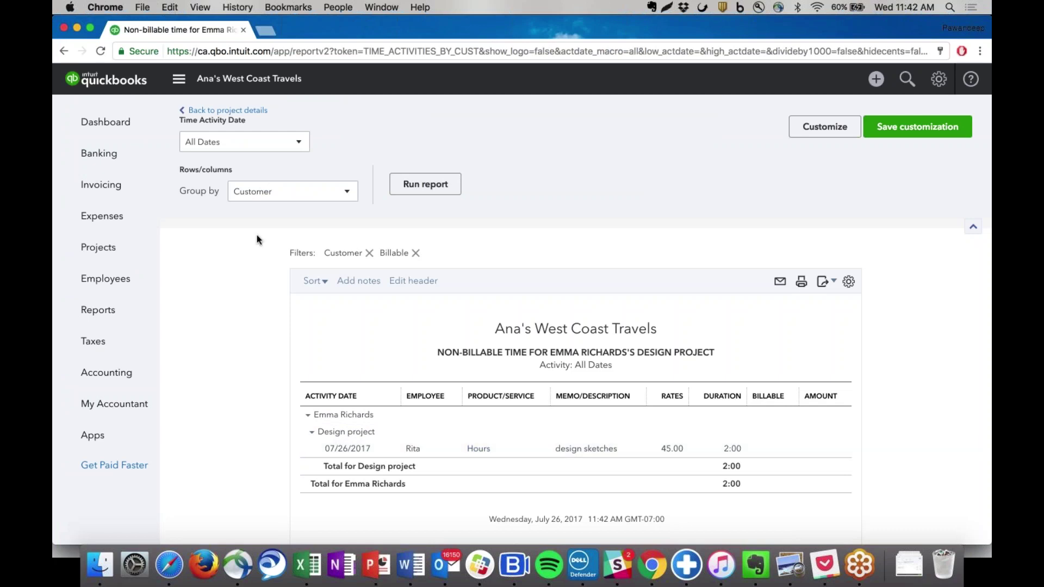
- Look over the Design project's report overview again, and return to the list of all projects
click(194, 112)
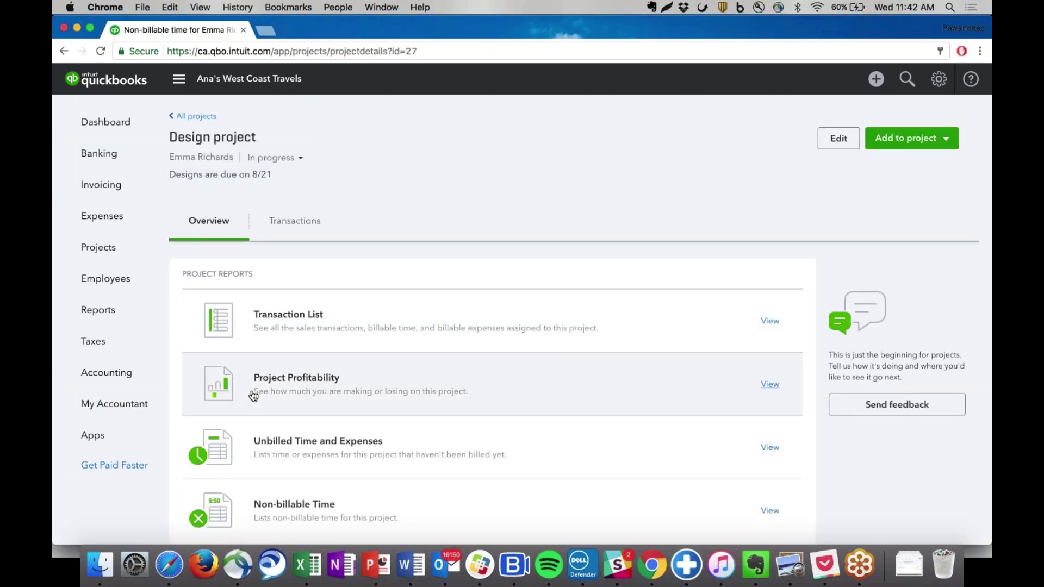
scroll(254, 395, down, 1)
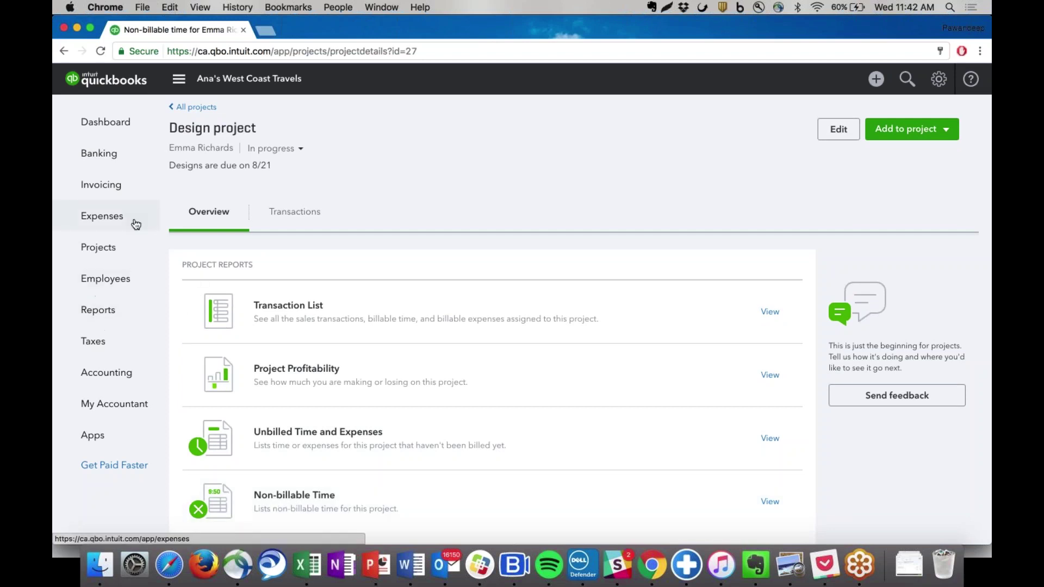
click(103, 259)
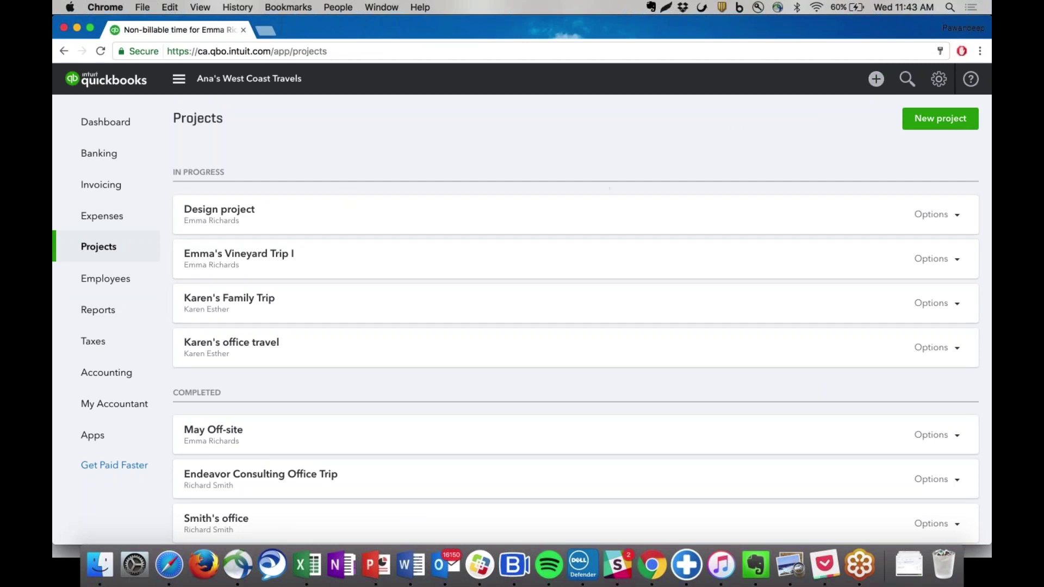
- Open the Design project's customer from the customer list and examine the customer's transaction list with its project assignments
click(112, 187)
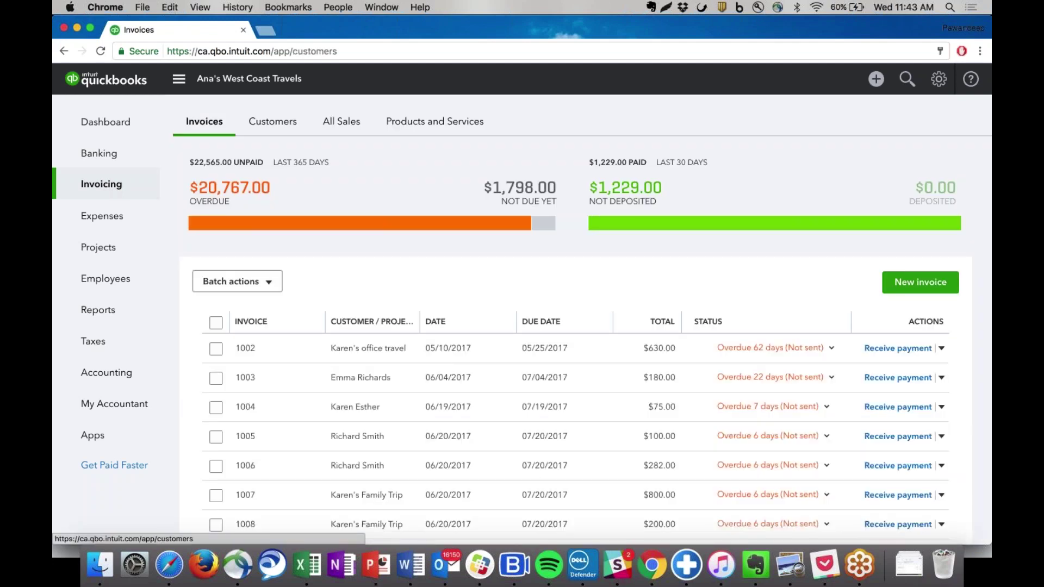
click(272, 121)
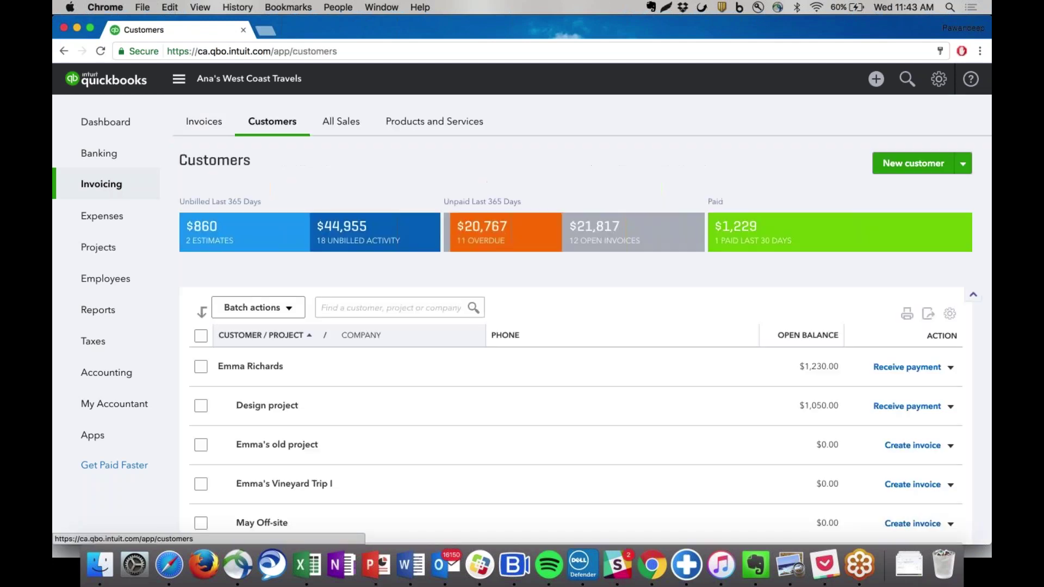
click(257, 370)
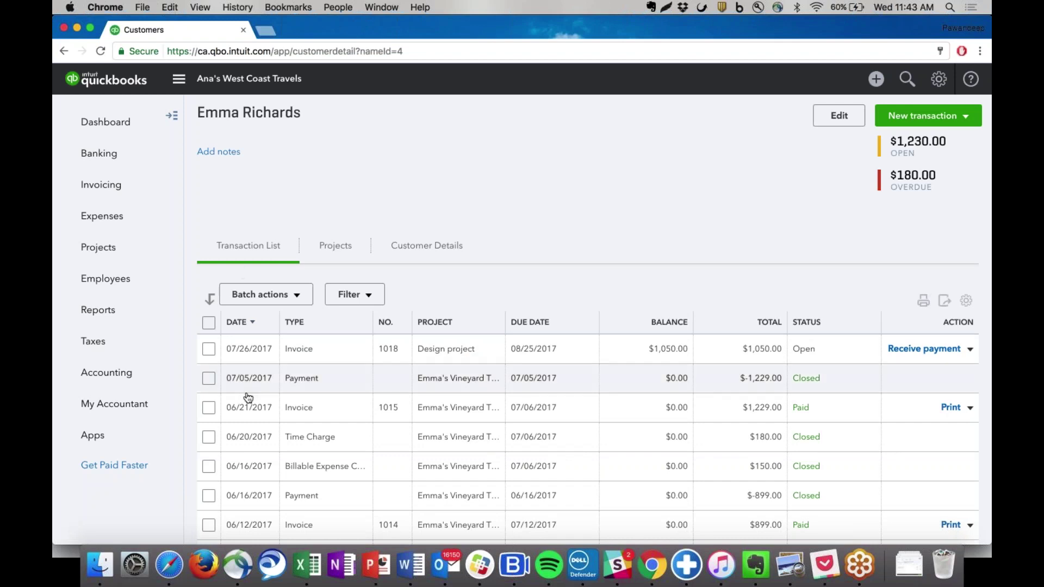
scroll(249, 397, down, 3)
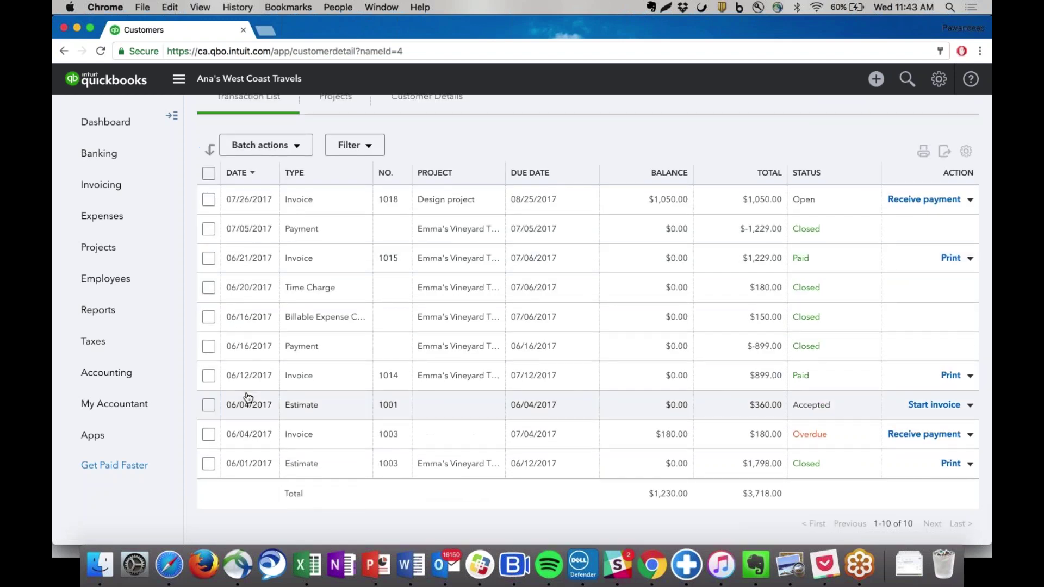
scroll(248, 397, up, 3)
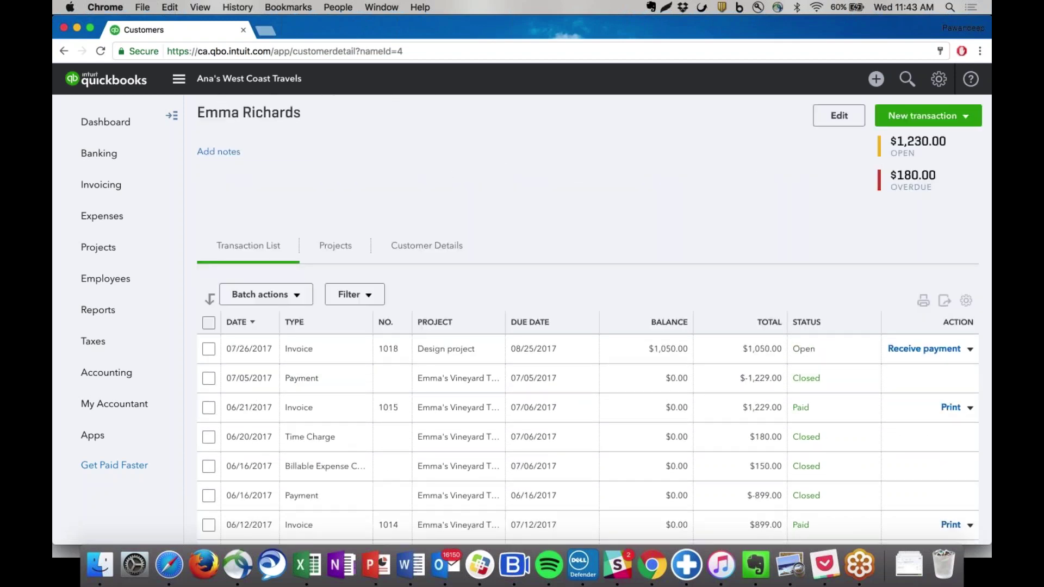
- View the customer's in-progress, completed and cancelled projects, and return to the list of all projects
click(340, 245)
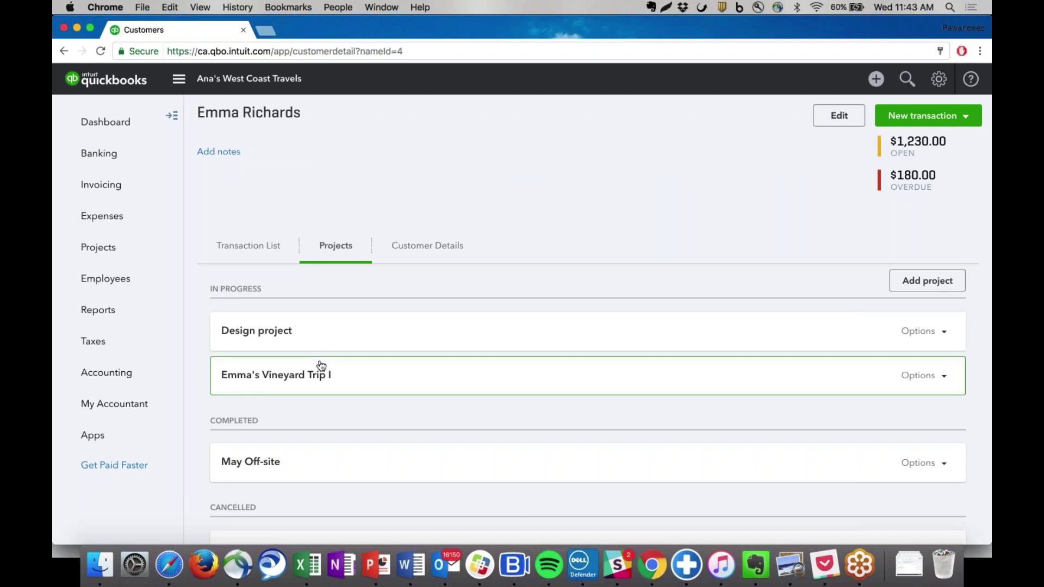
scroll(321, 365, down, 1)
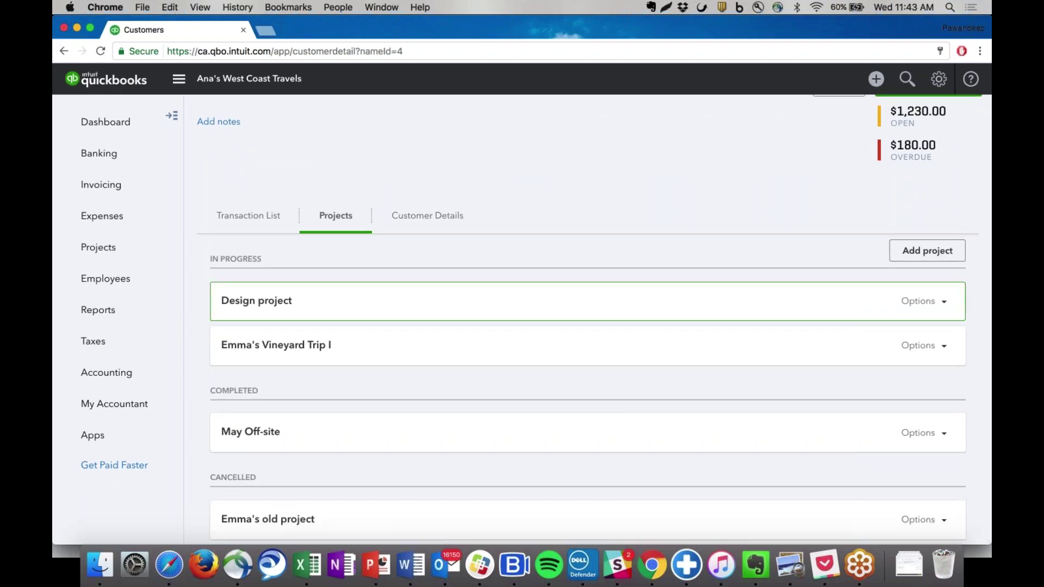
scroll(594, 320, up, 1)
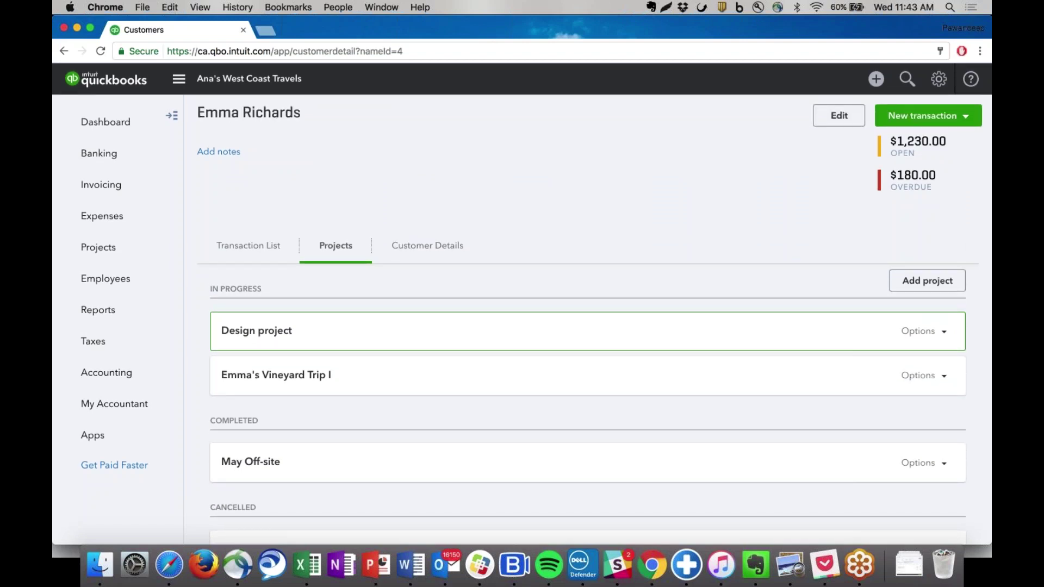
click(109, 257)
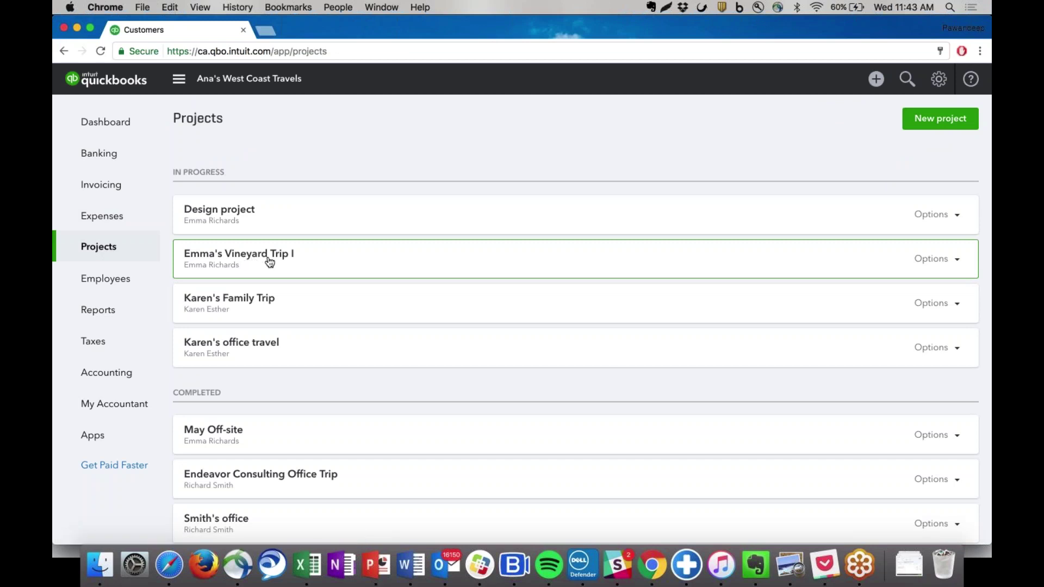
- Open the in-progress Vineyard Trip I project, check the Track your projects setting in QuickBooks Labs, and close Labs
click(270, 262)
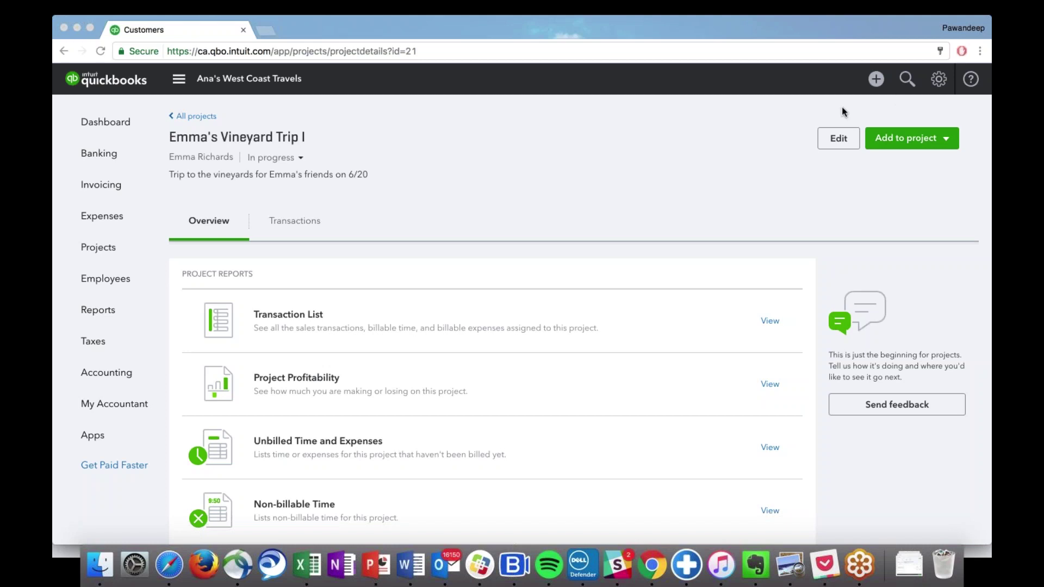
click(939, 80)
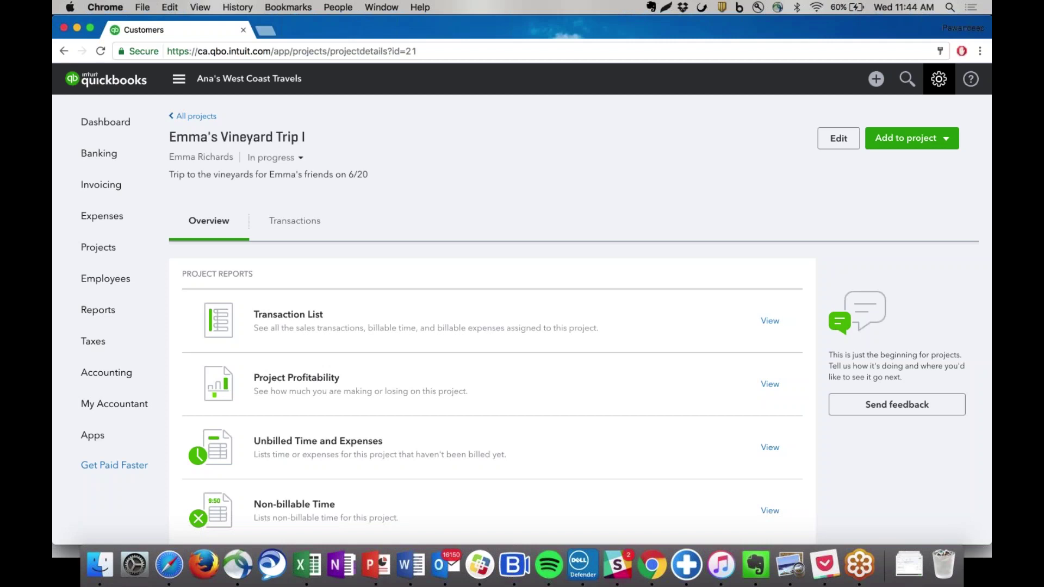
click(939, 80)
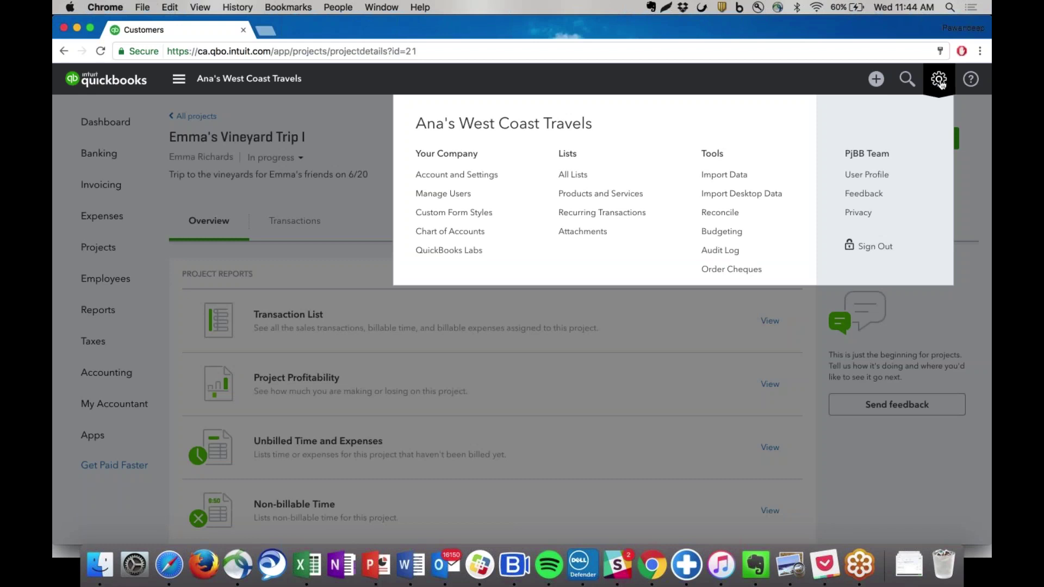
click(465, 250)
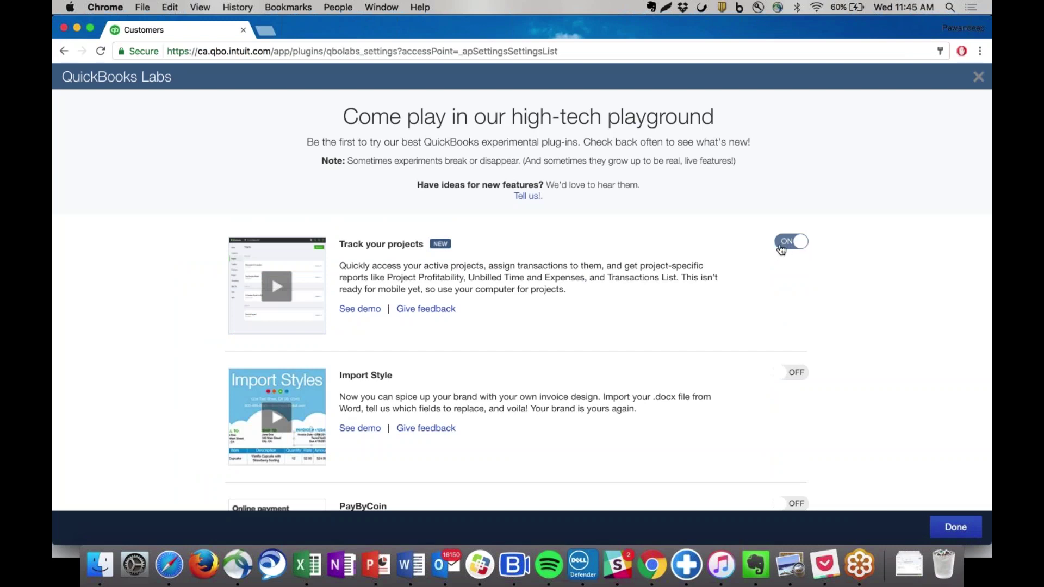
click(979, 75)
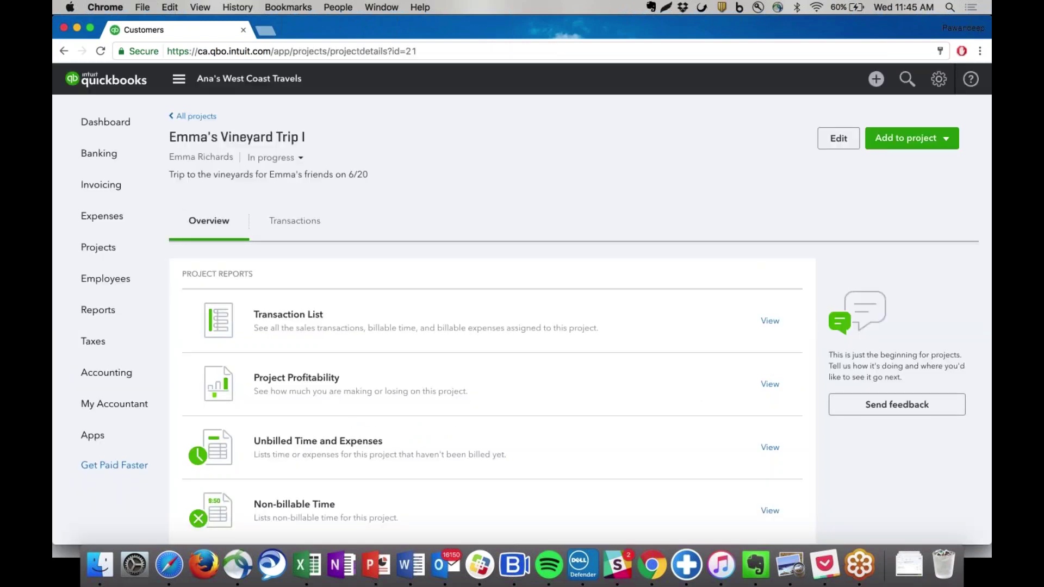
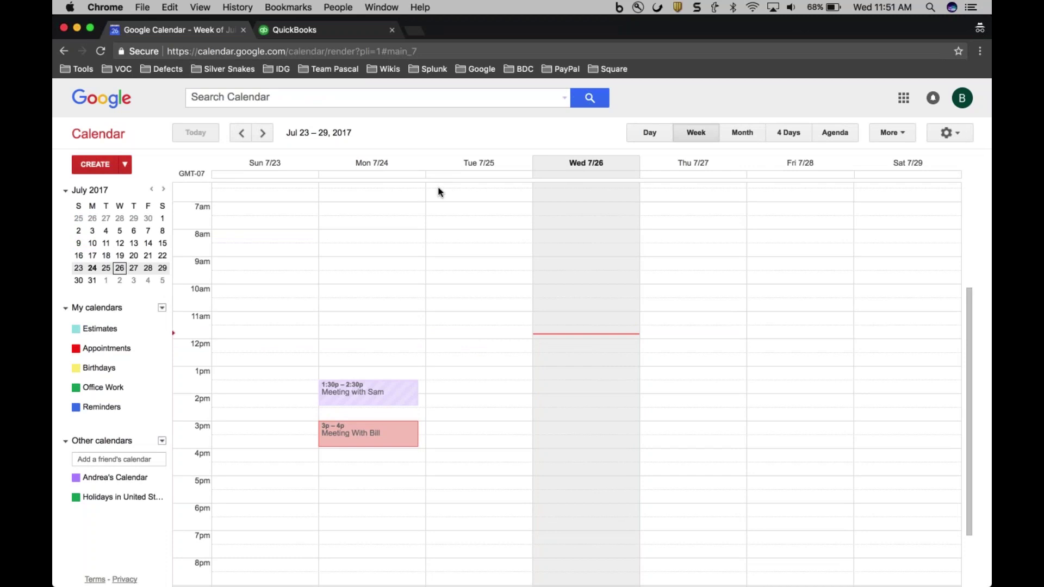
- Switch to QuickBooks for the Invoice with Google Calendar company and show the catalogue of all available apps
click(323, 33)
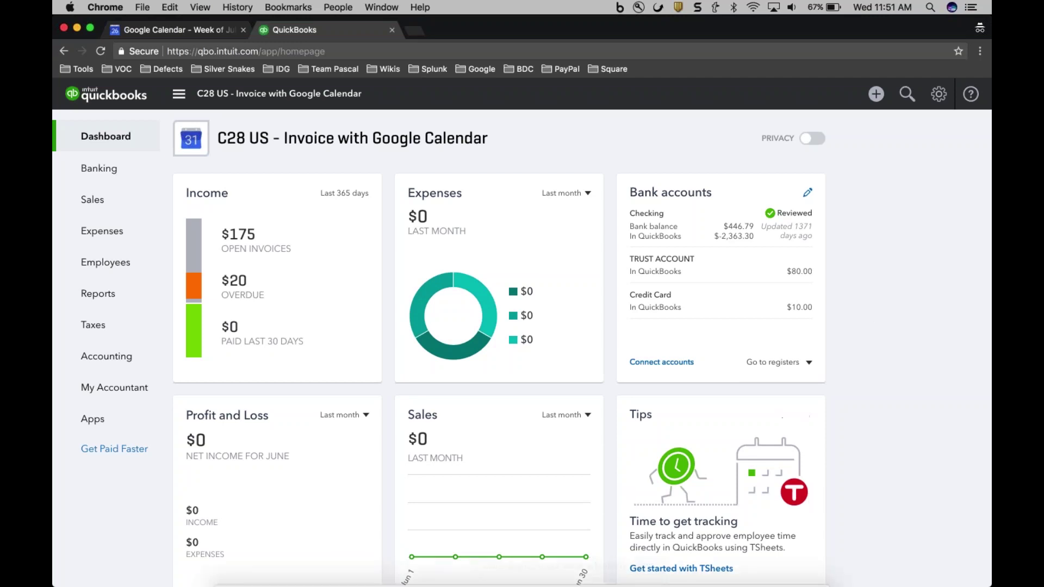
mouse_move(620, 580)
click(619, 571)
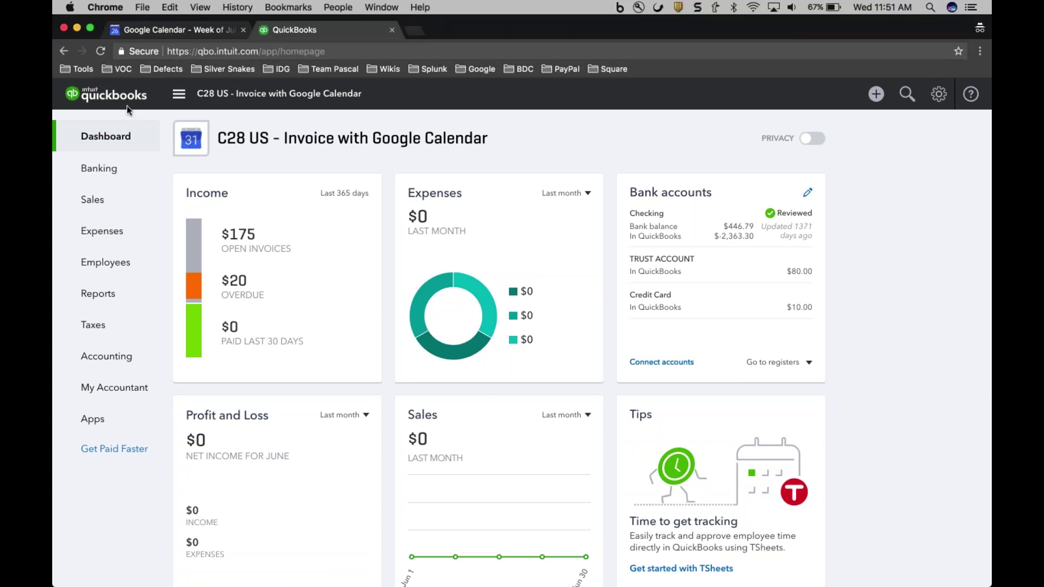
click(122, 415)
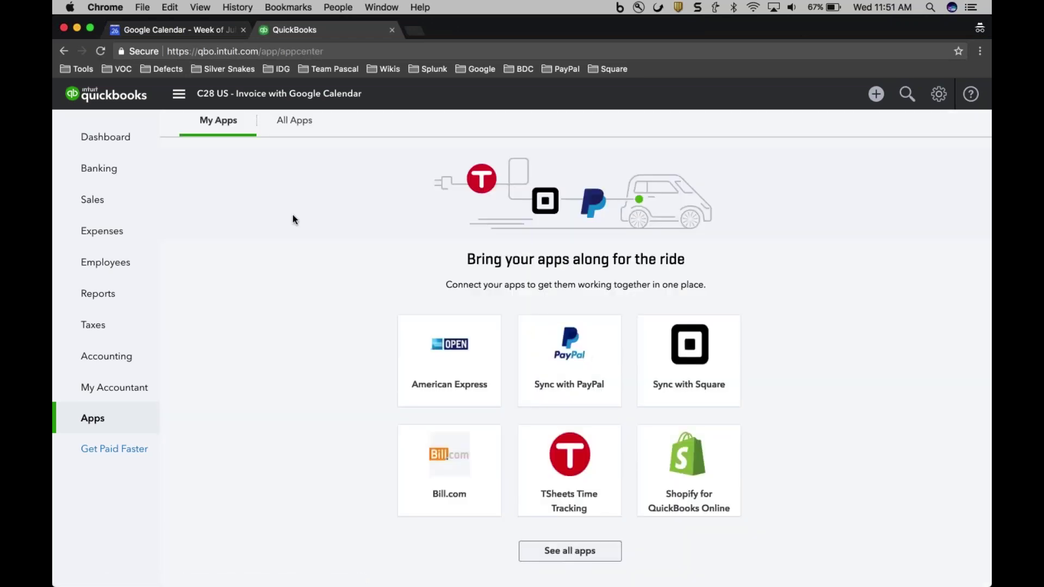
click(294, 120)
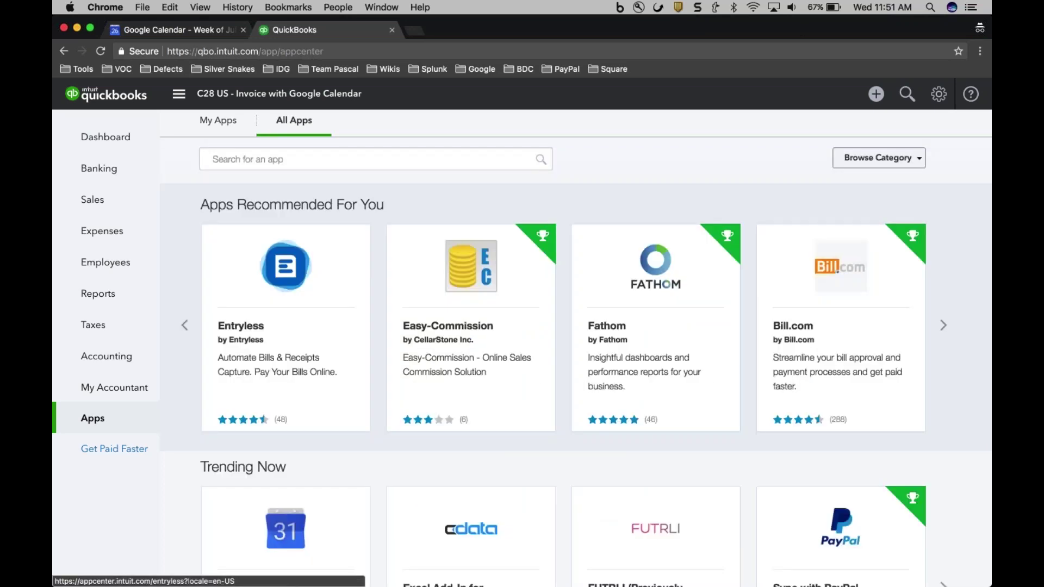
- Look for "google" among the apps and open the details page of Invoice with Google Calendar
scroll(286, 272, down, 1)
click(231, 130)
text(google)
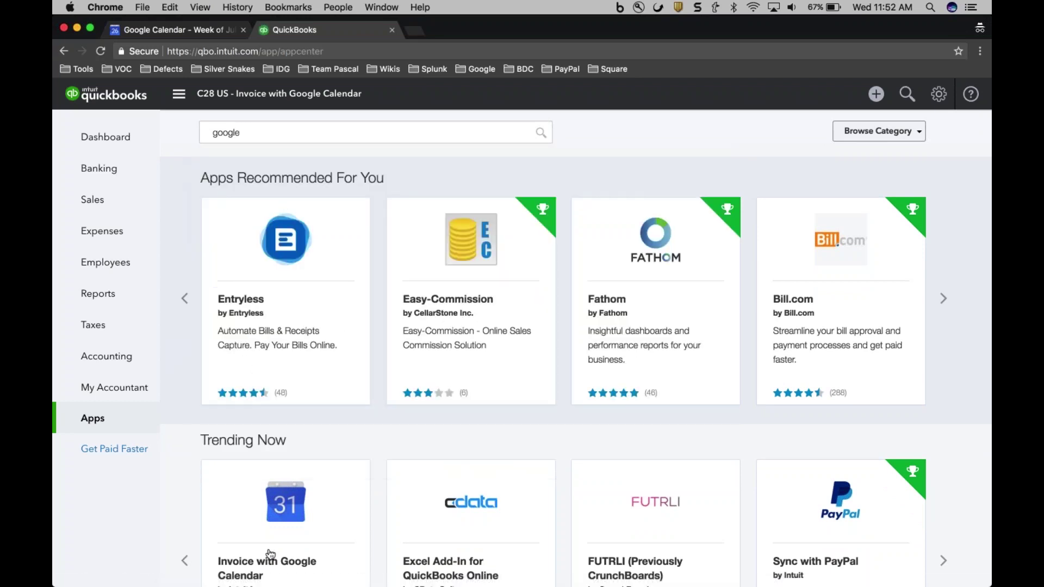
scroll(283, 511, down, 3)
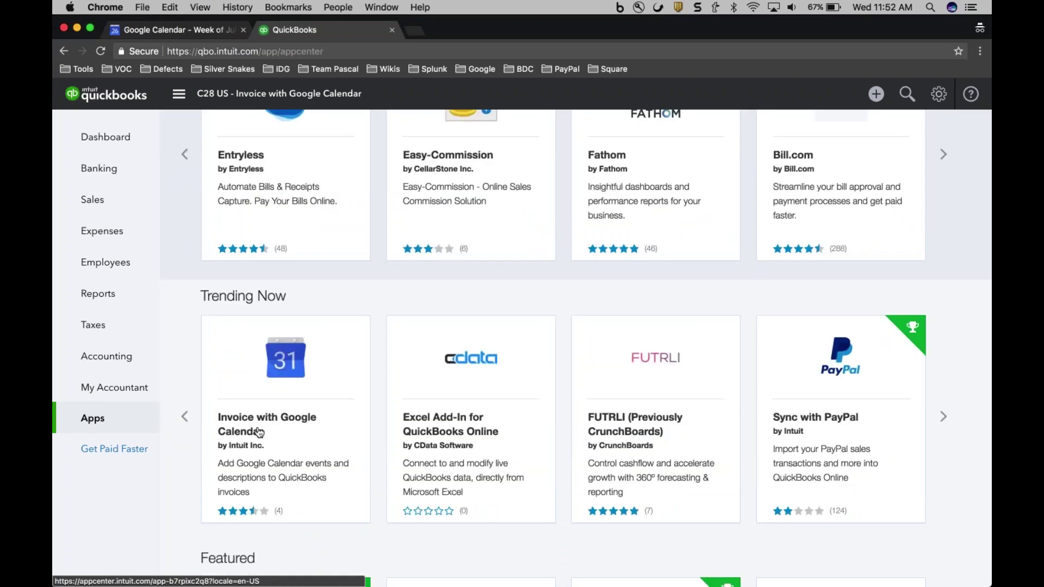
click(259, 369)
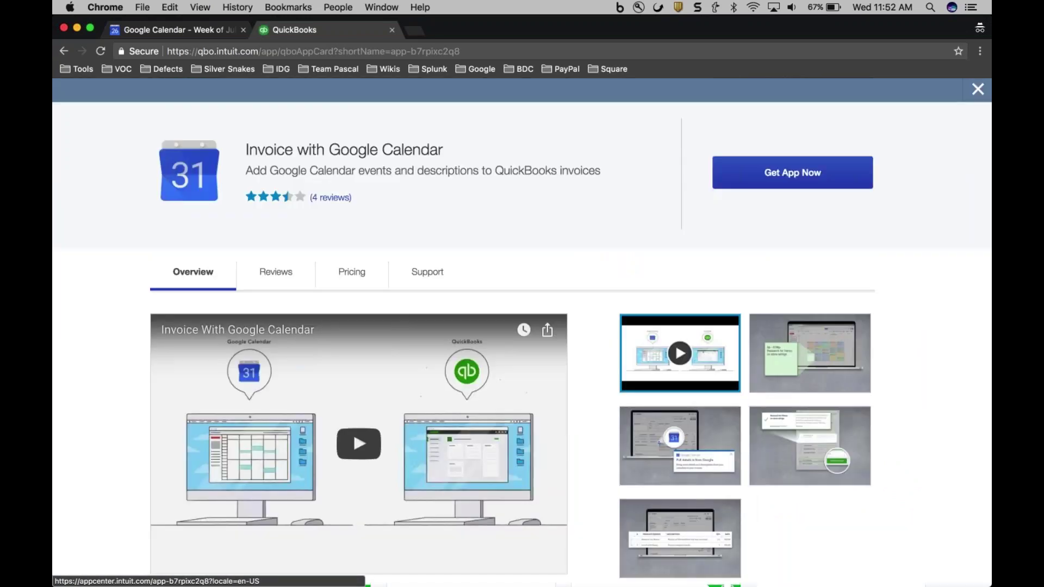
- Get the Invoice with Google Calendar app, start giving permission, and always allow pop-ups from qbo.intuit.com
click(778, 184)
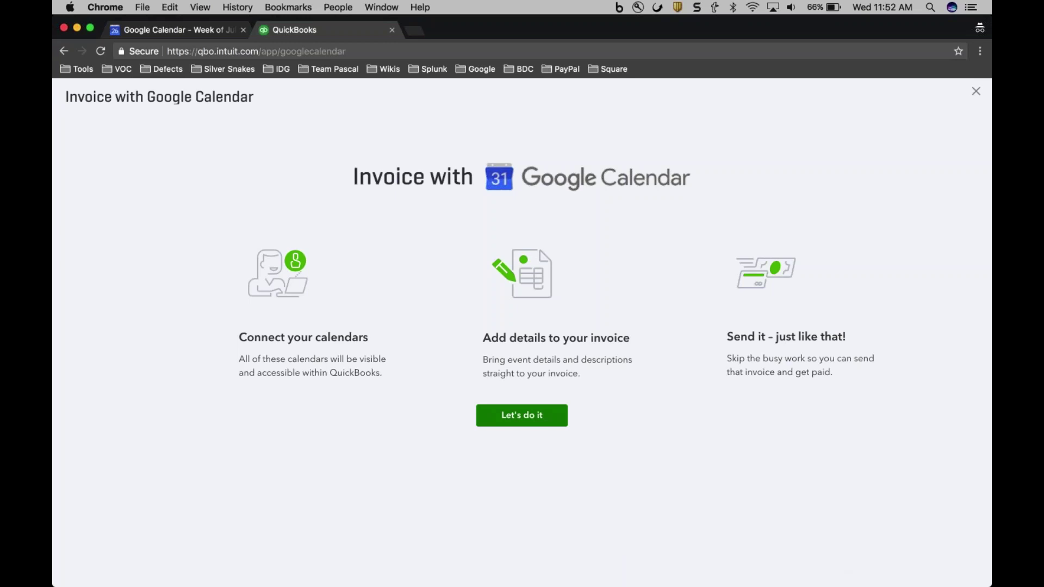
click(527, 418)
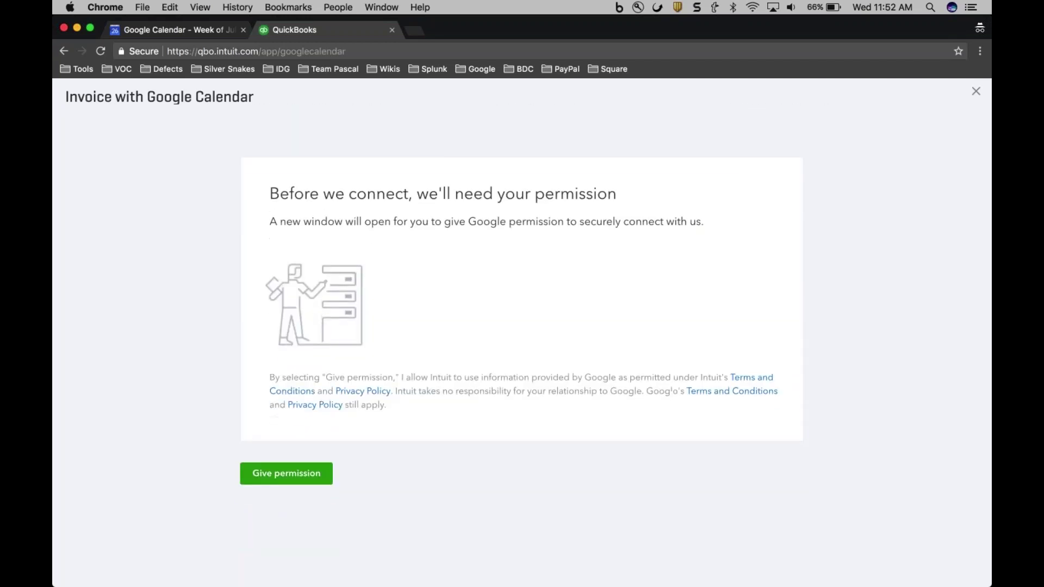
click(311, 479)
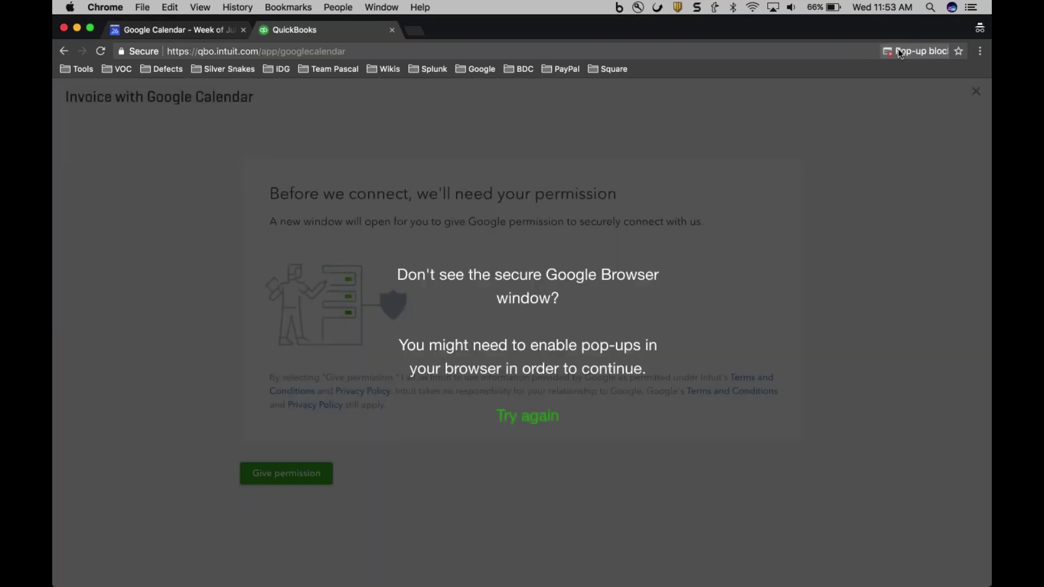
click(942, 52)
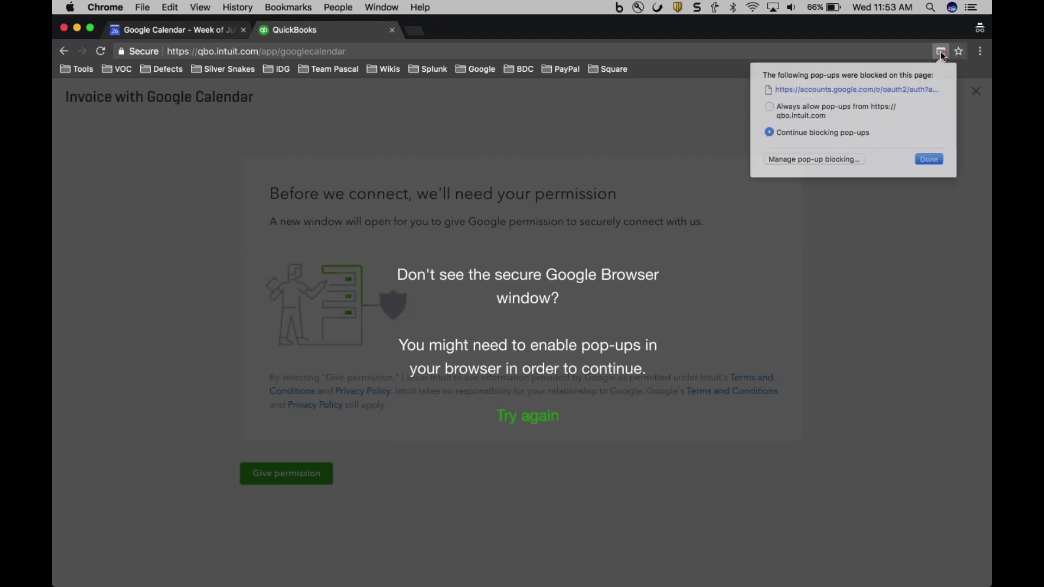
click(804, 109)
click(924, 157)
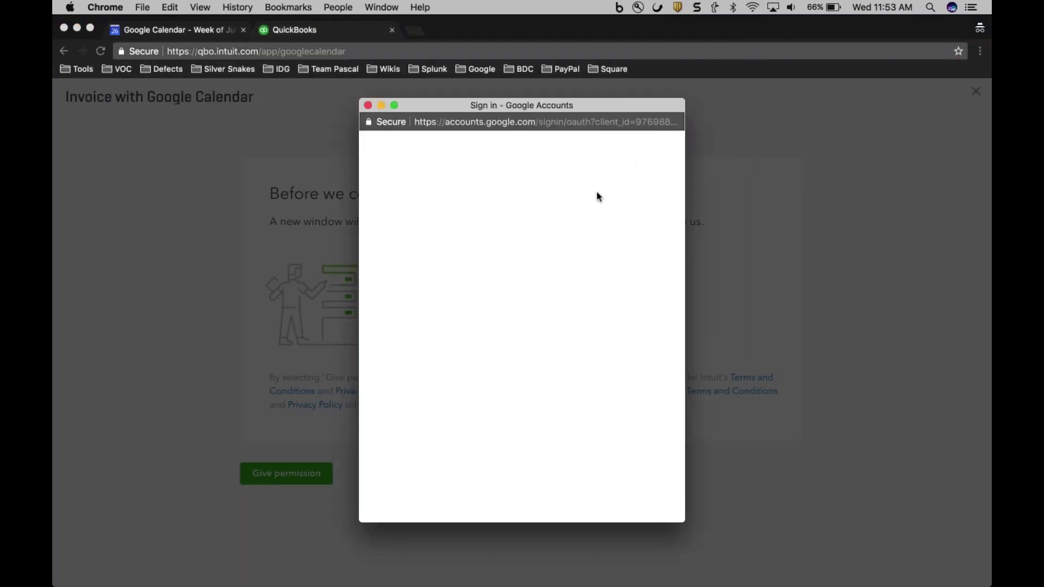
- Try to authorize intuit.com with the Google account, and close the blank authorization window
click(465, 263)
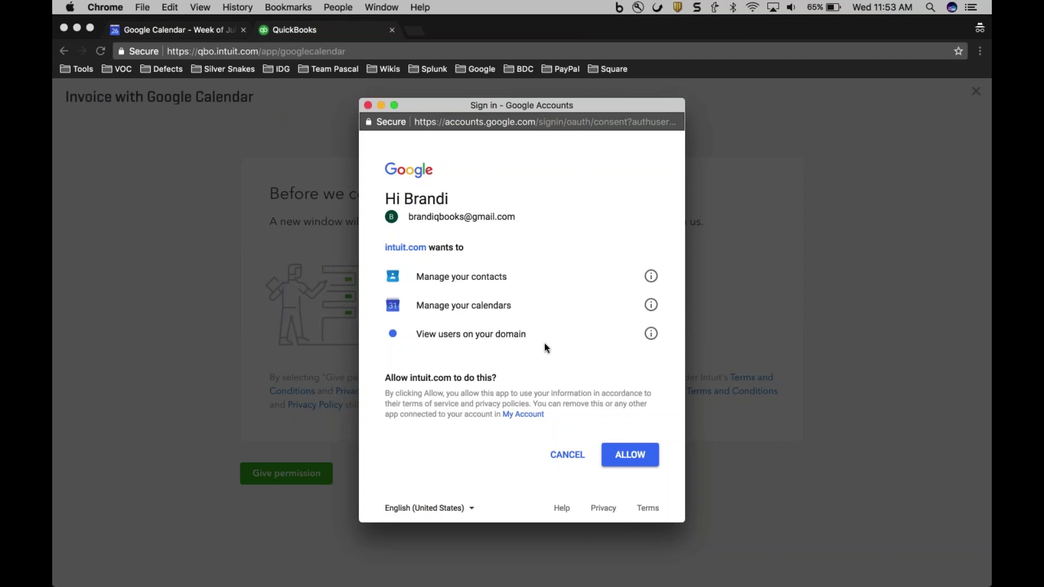
click(630, 464)
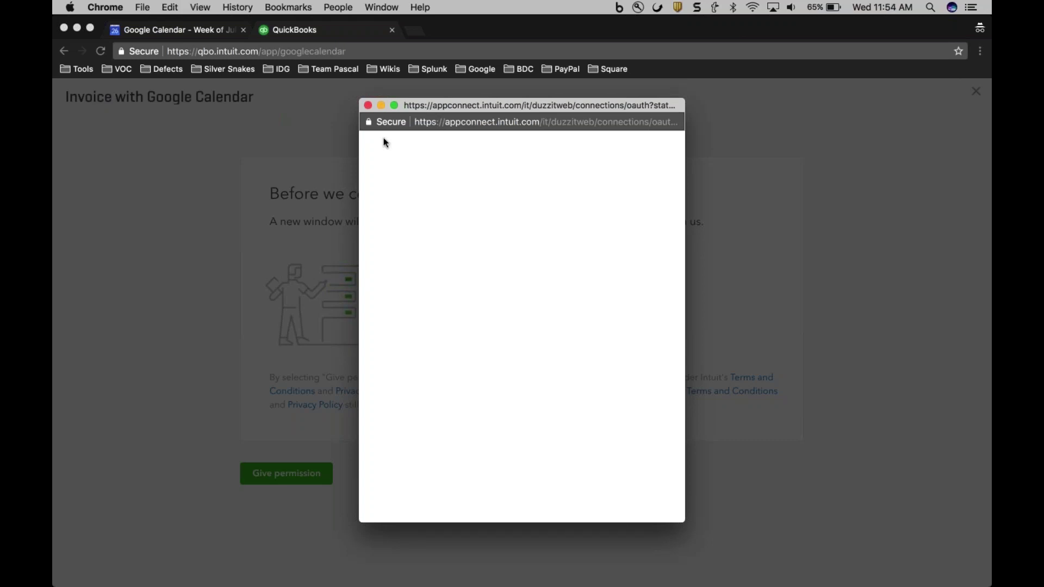
click(537, 122)
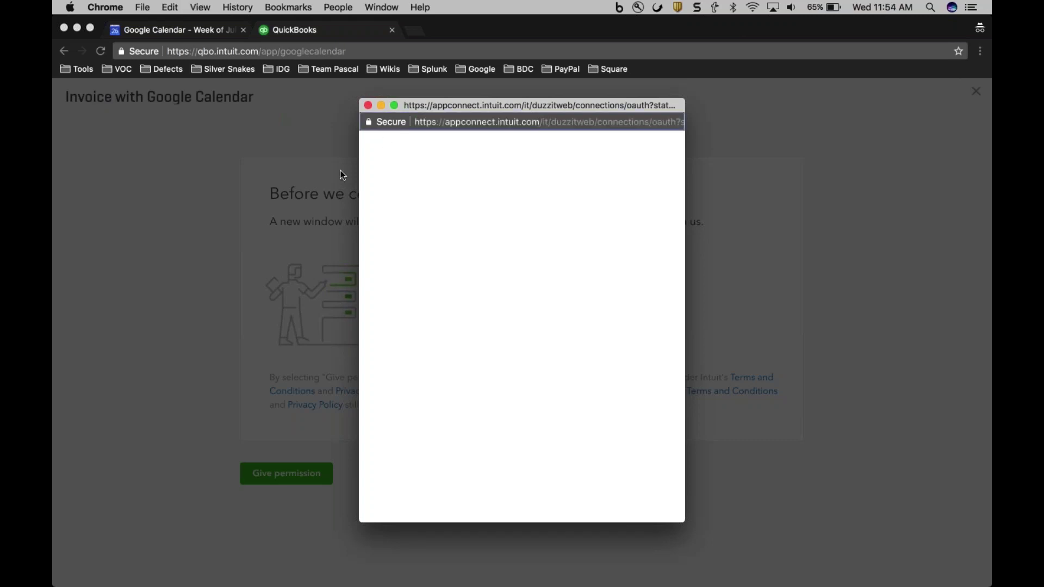
click(367, 107)
- Retry the Google sign-in with the same account and allow intuit.com to manage contacts and calendars
click(526, 482)
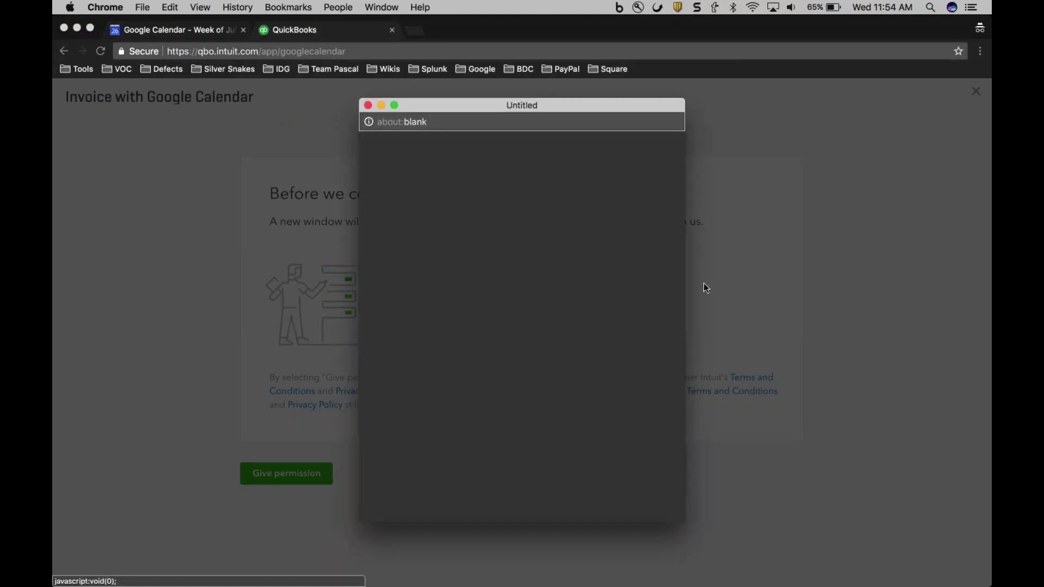
click(457, 270)
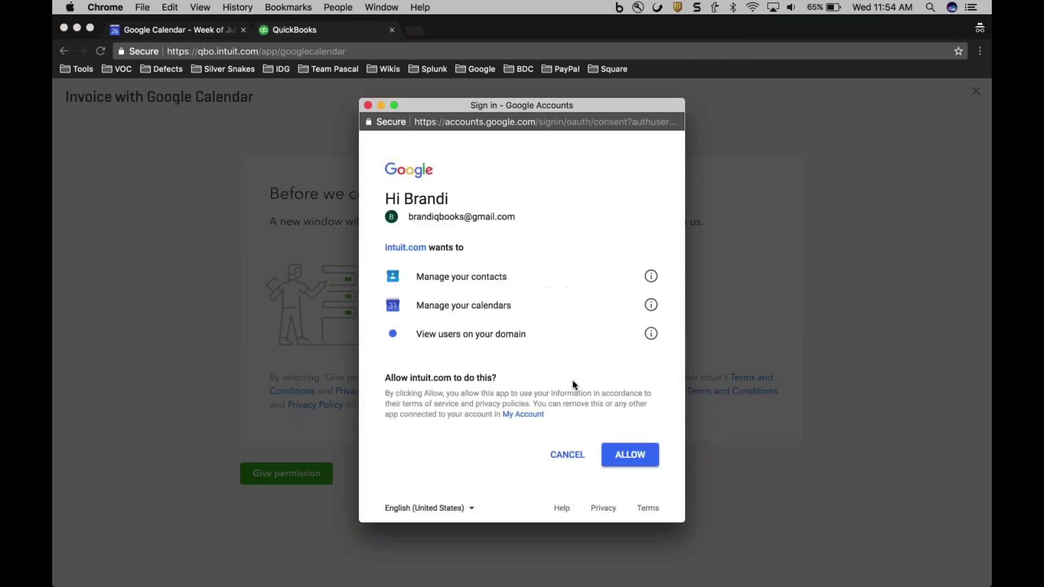
click(628, 460)
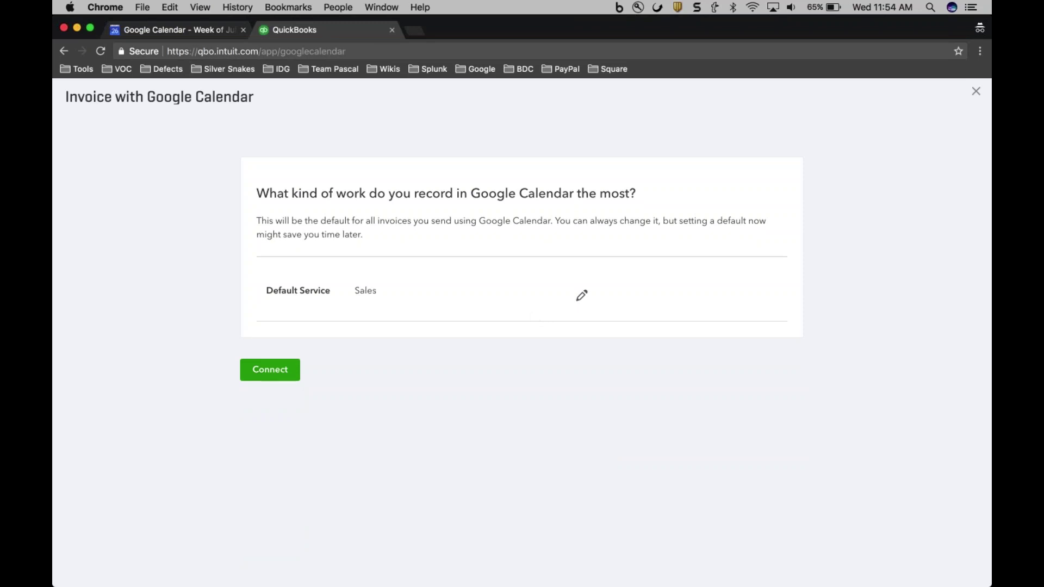
- Set the default service for Google Calendar invoices to Hours, save it, and complete the calendar connection
click(582, 295)
click(582, 296)
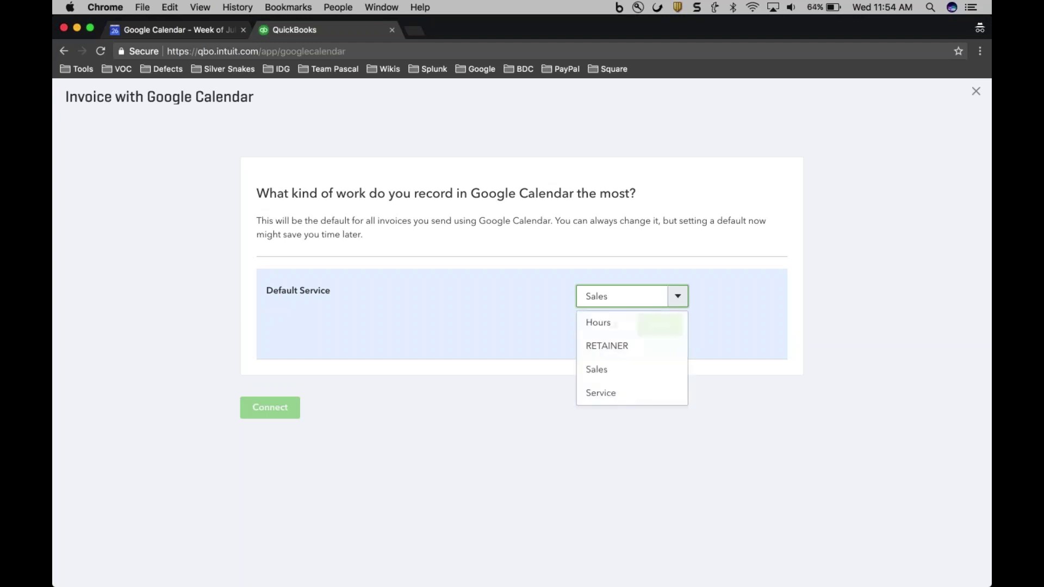
click(644, 324)
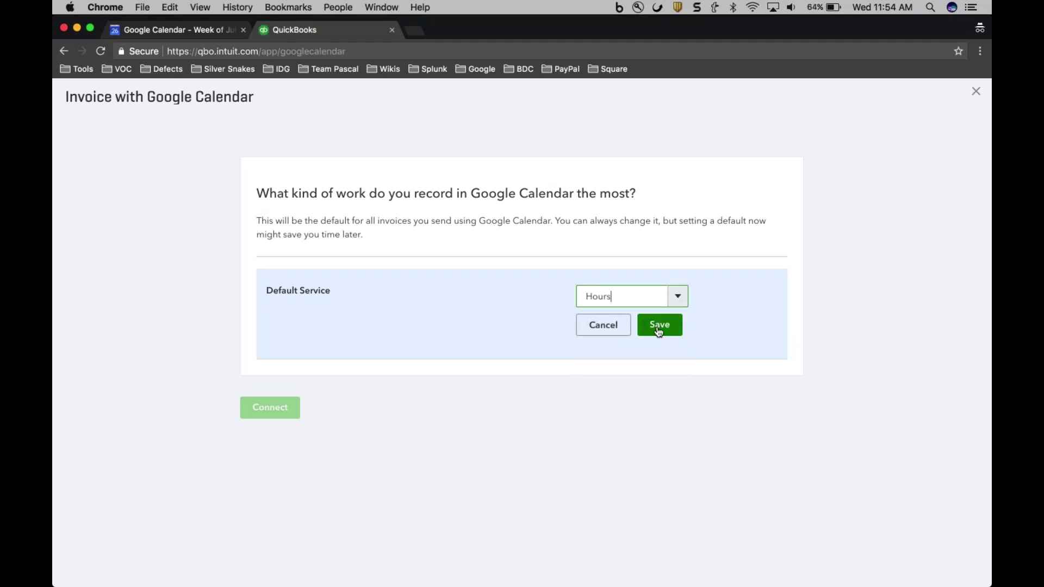
click(659, 326)
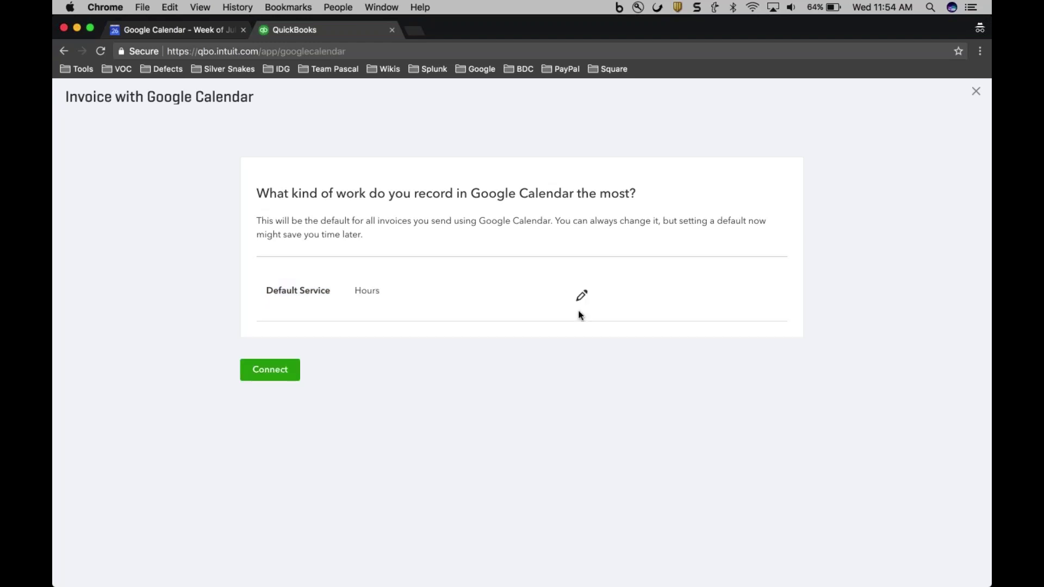
click(279, 368)
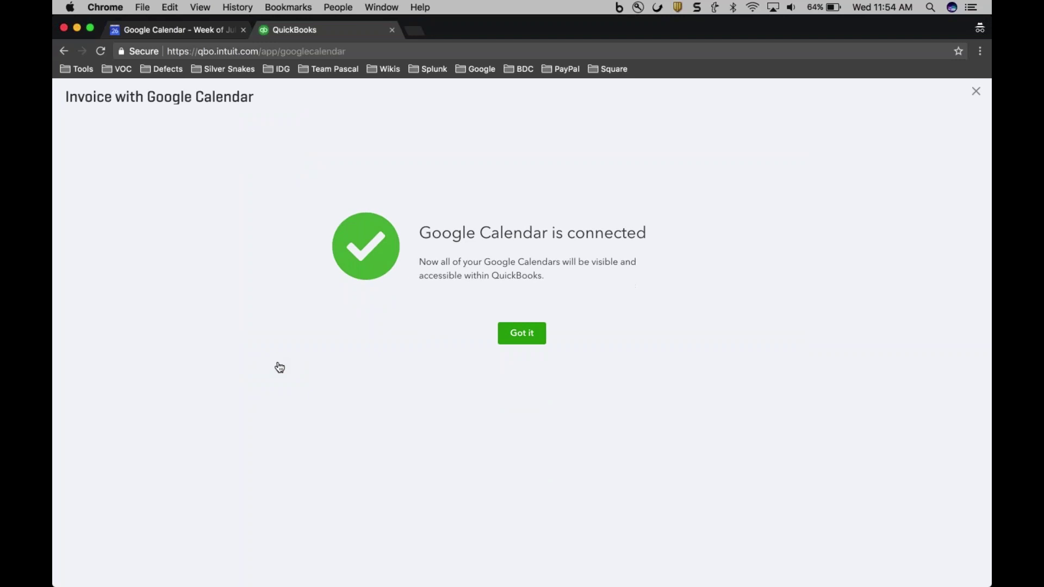
click(522, 333)
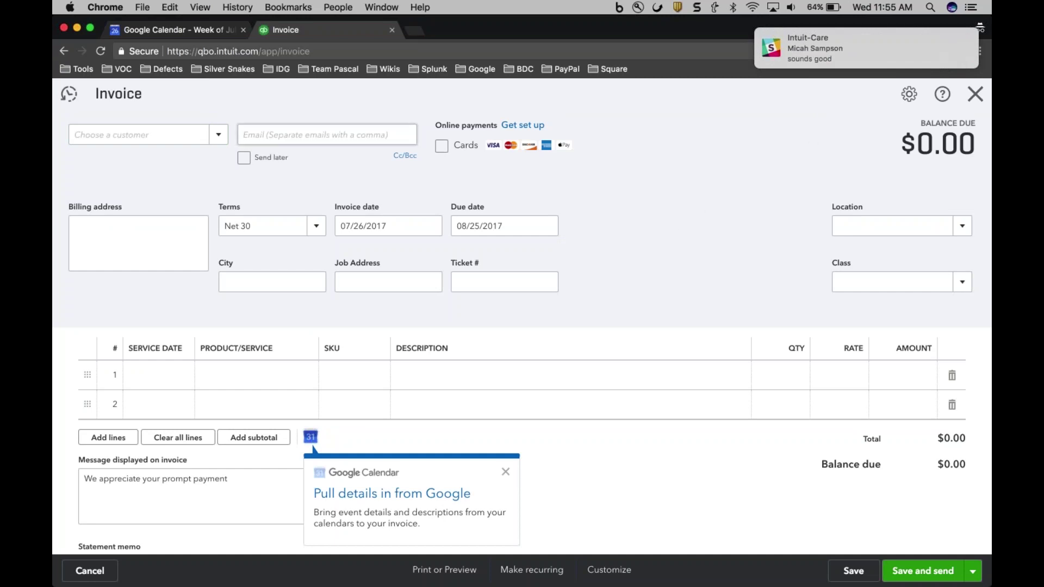
- Review the Jul 16 – 22, 2017 week's events in Google Calendar and return to the blank QuickBooks invoice
click(187, 31)
click(241, 132)
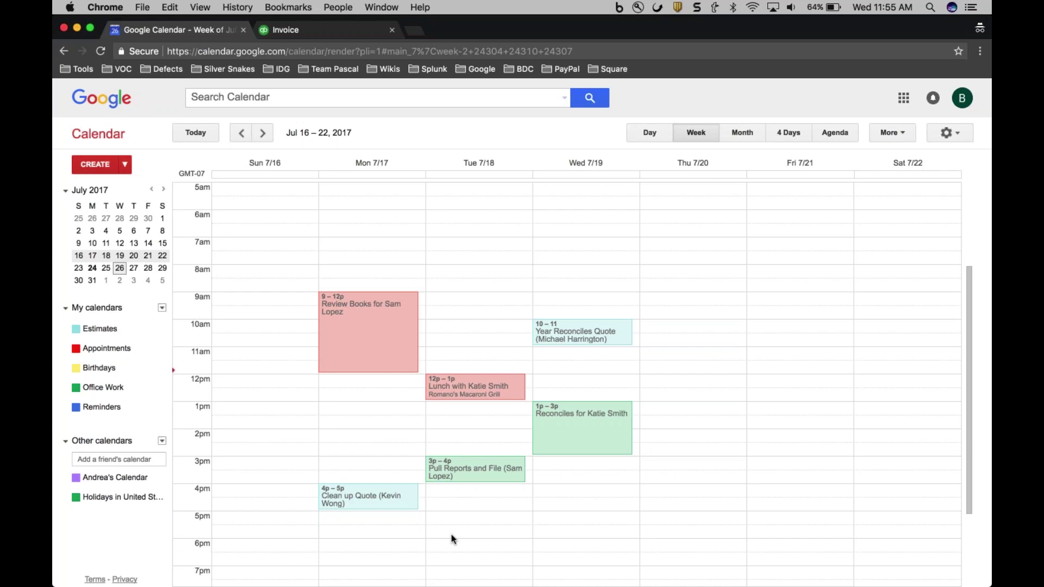
click(320, 31)
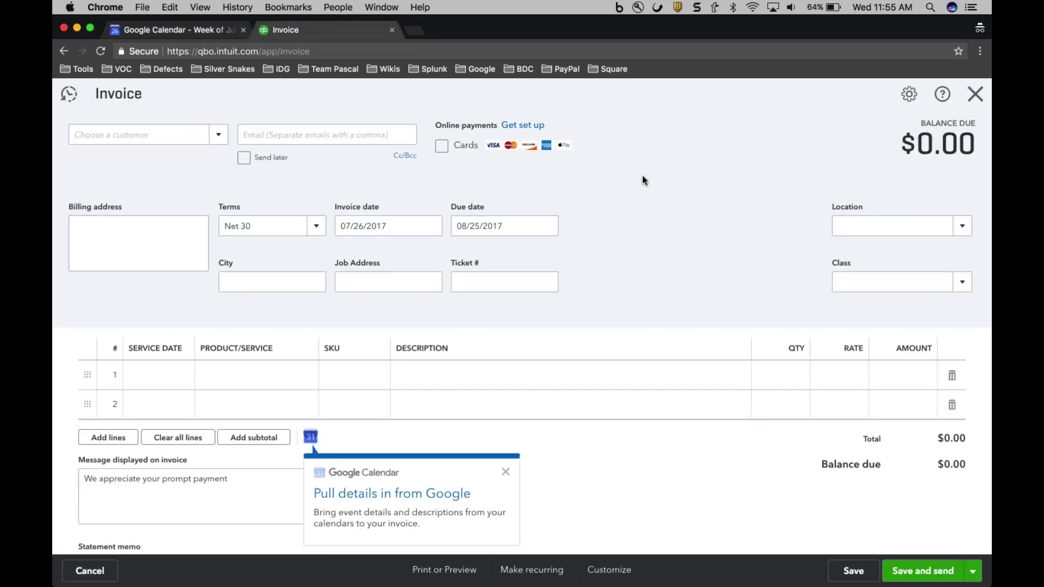
- Open the Google Calendar events for the invoice and search the colleague's shared calendar from 07/19/2017 to 07/26/2017
click(311, 439)
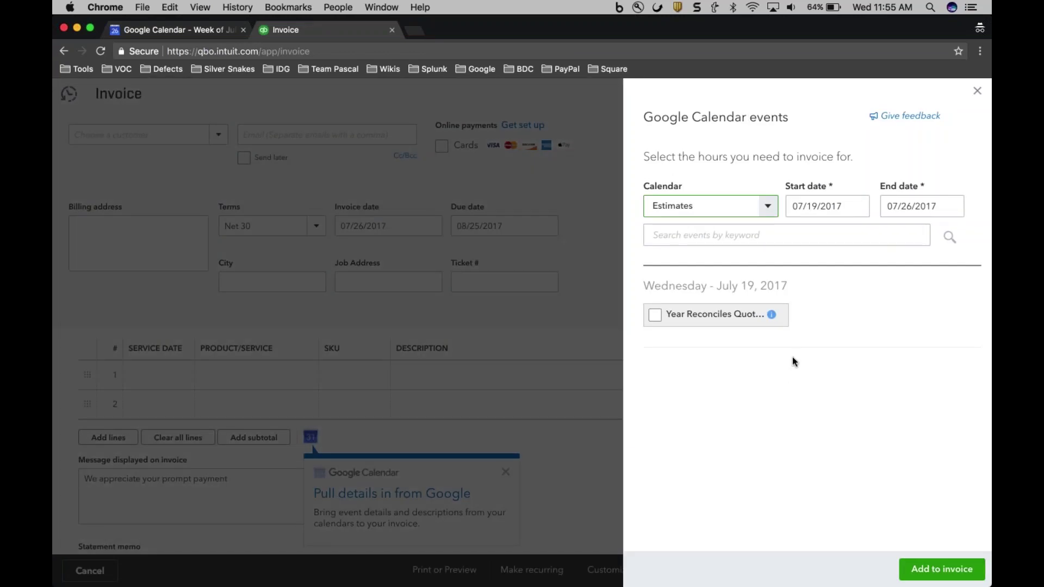
click(770, 215)
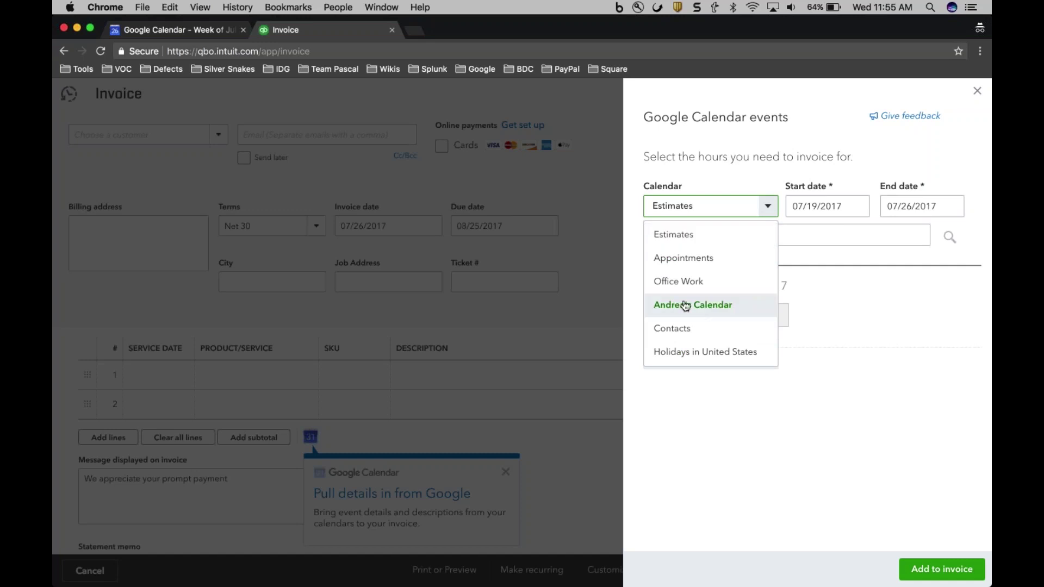
click(725, 312)
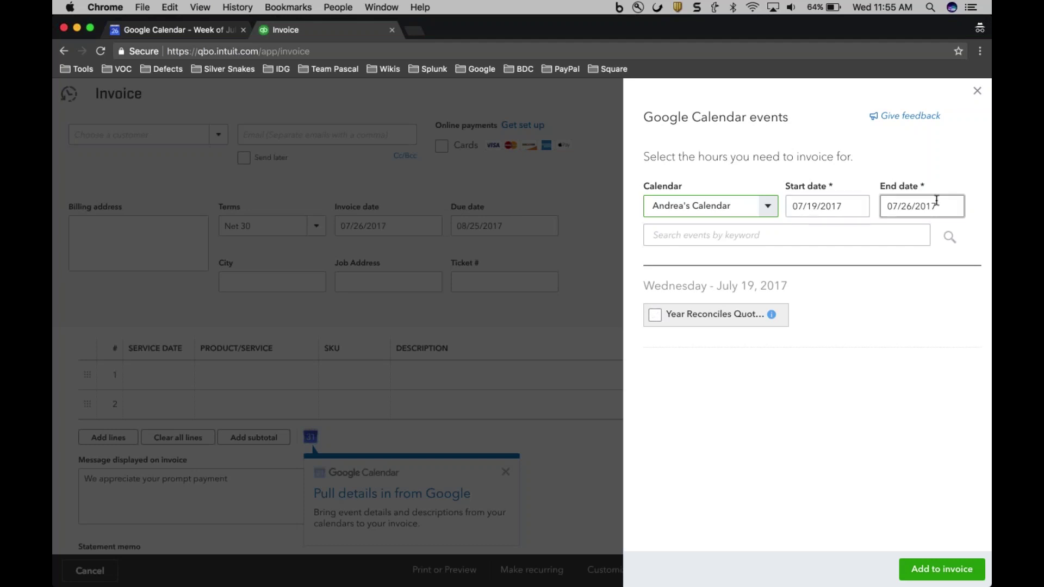
click(807, 239)
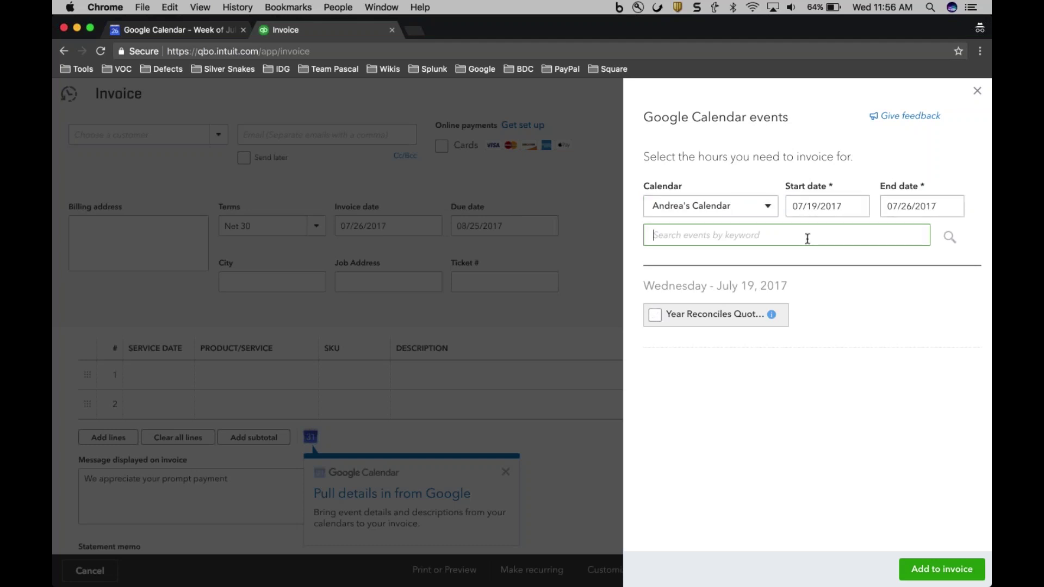
click(944, 240)
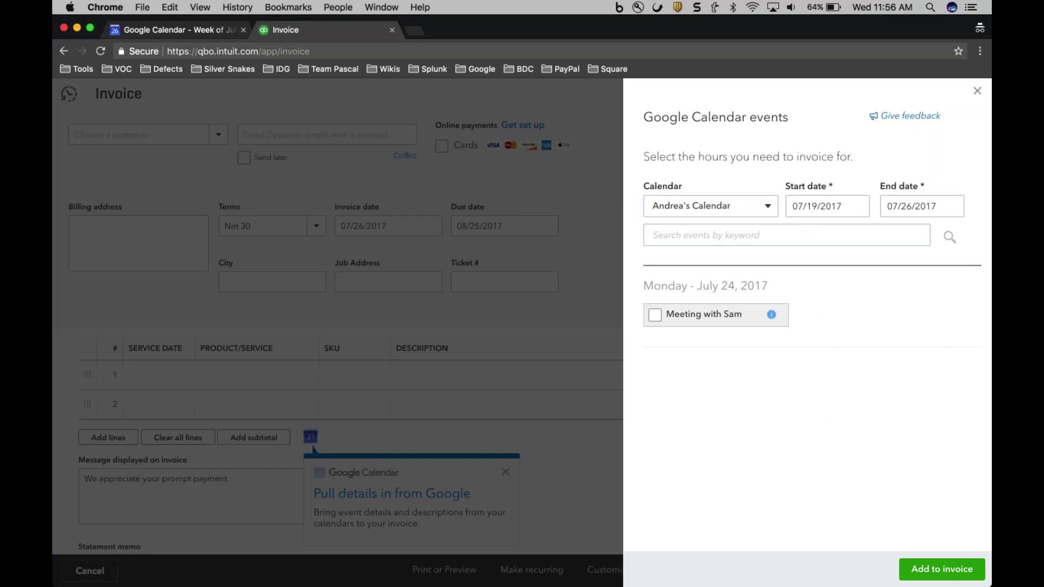
- Check the Jul 23 – 29, 2017 week in Google Calendar for the shared calendar's meeting and return to the QuickBooks invoice
click(655, 315)
click(201, 30)
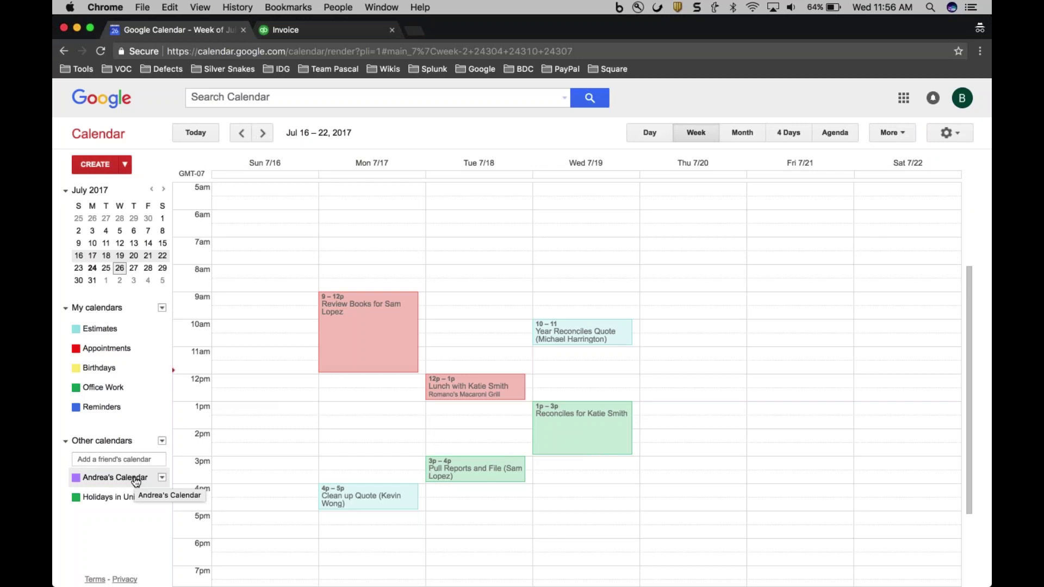
click(263, 133)
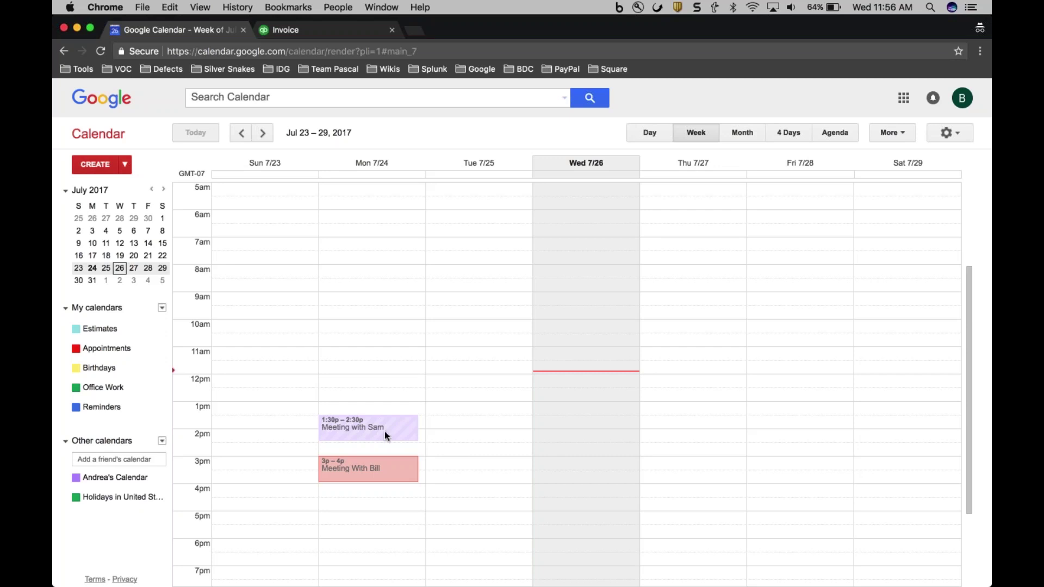
click(328, 31)
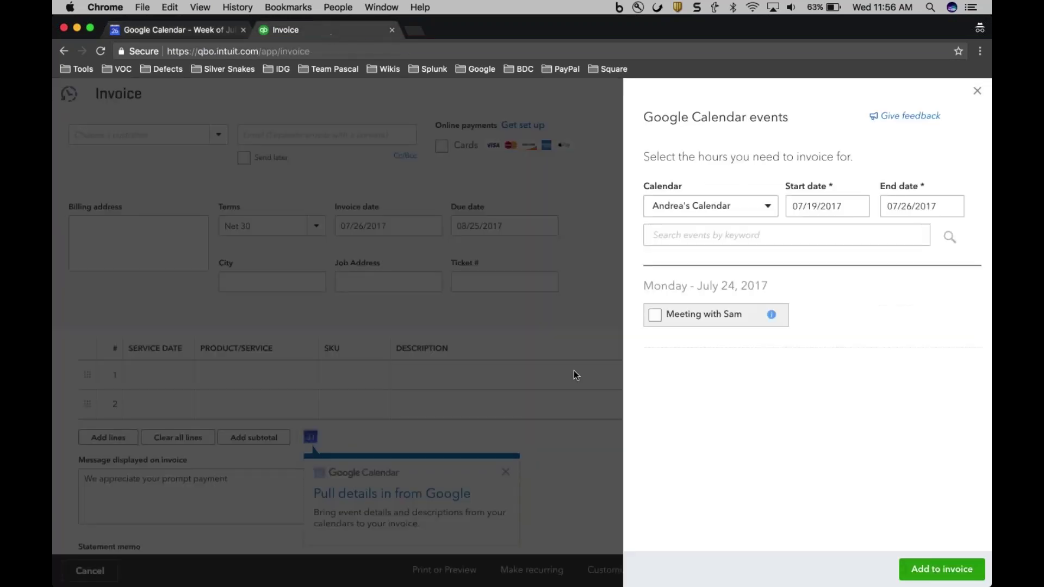
- Add the July 24, 2017 meeting event to the invoice as a line item and dismiss the Google Calendar tip
click(654, 317)
mouse_move(773, 318)
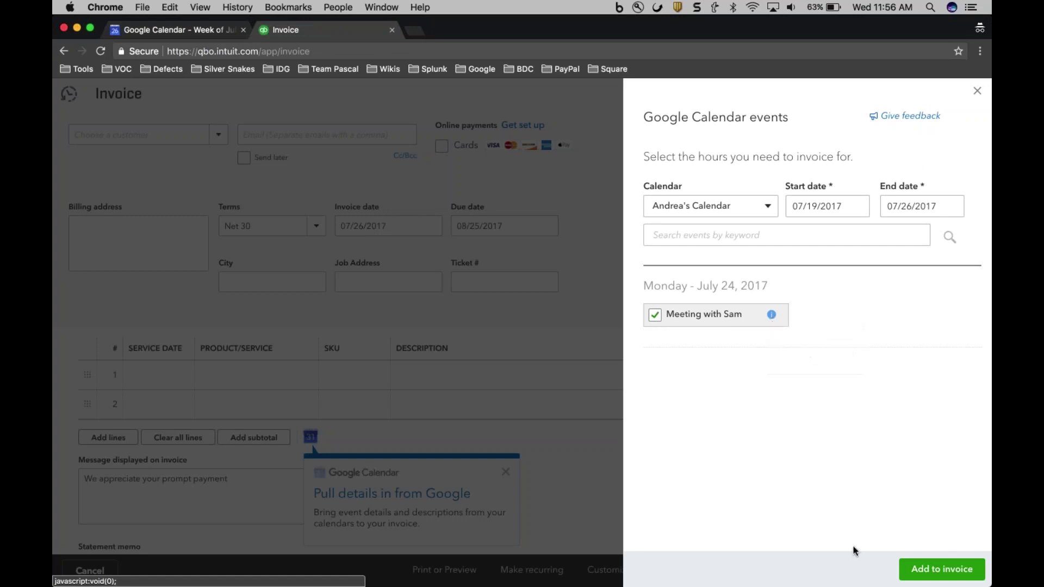
click(922, 568)
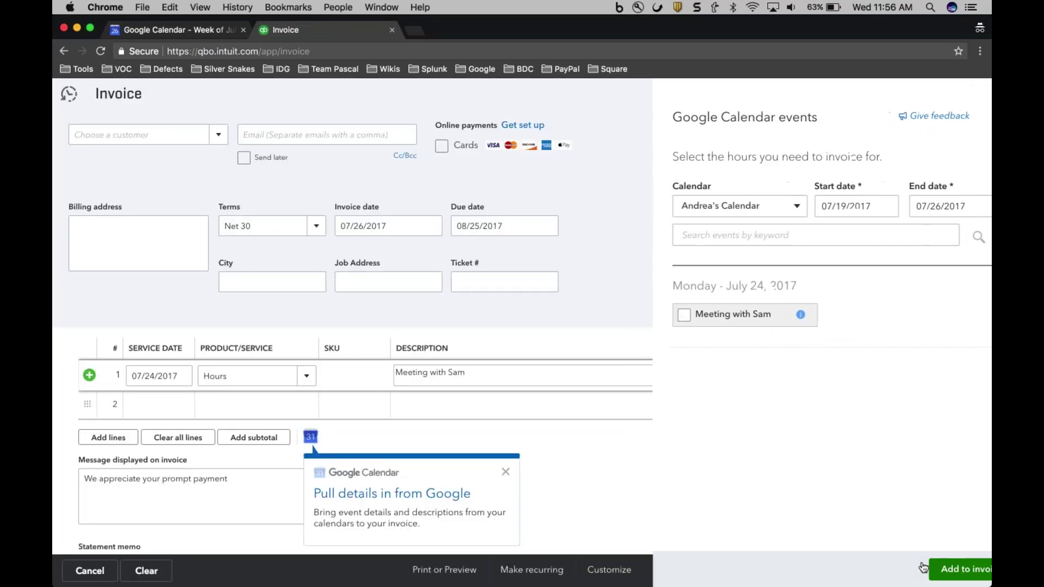
click(507, 473)
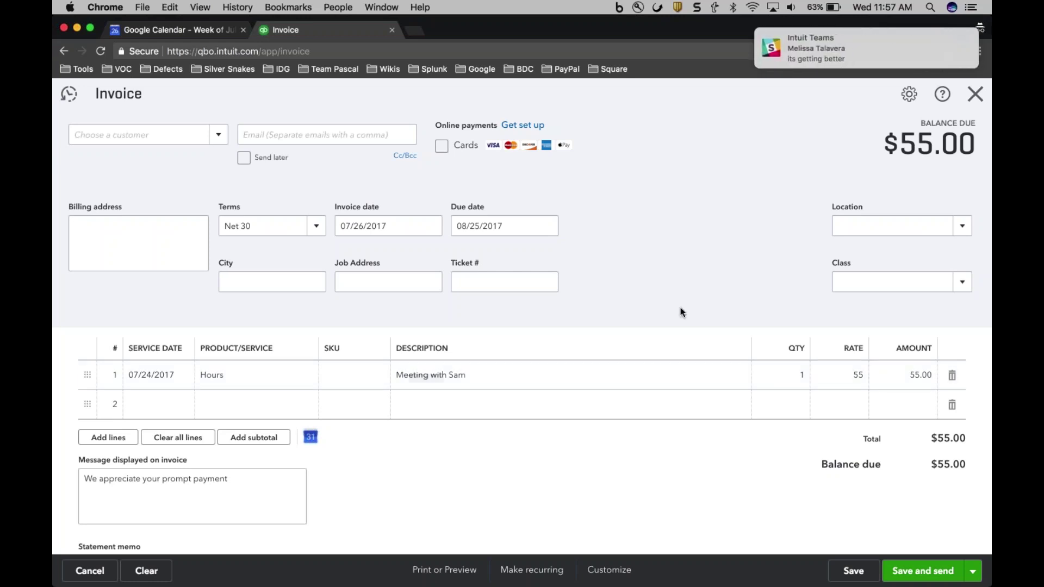
- Assign the customer matching the shared calendar's owner to the invoice, and save and close it
click(219, 135)
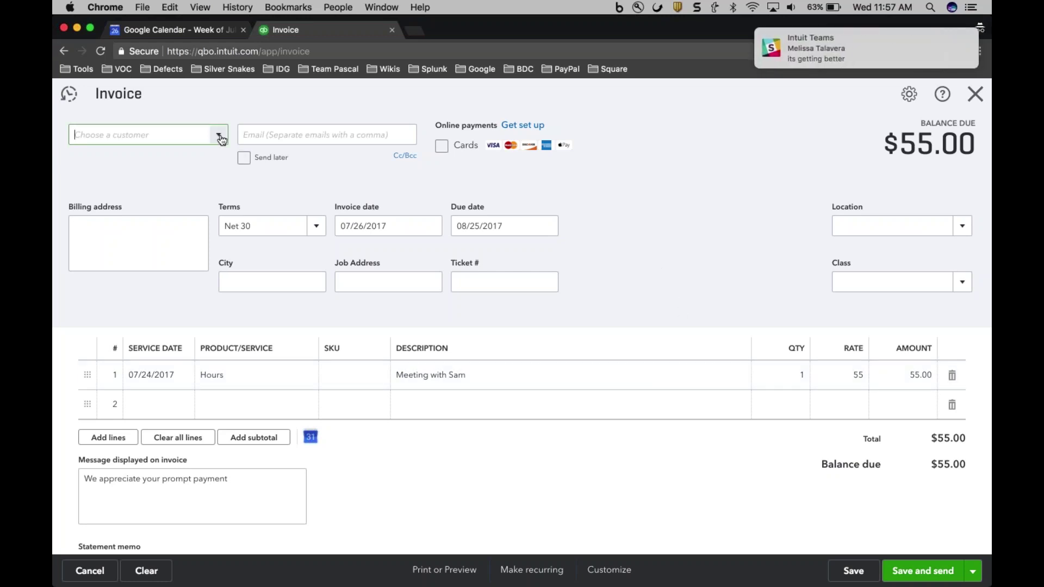
key(Up)
key(Up)
key(Return)
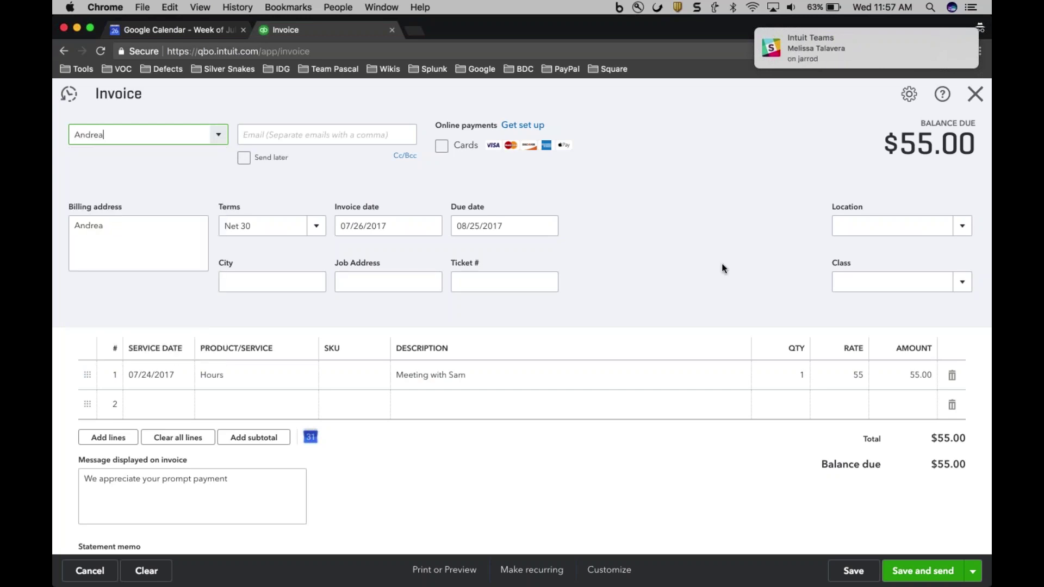
click(974, 574)
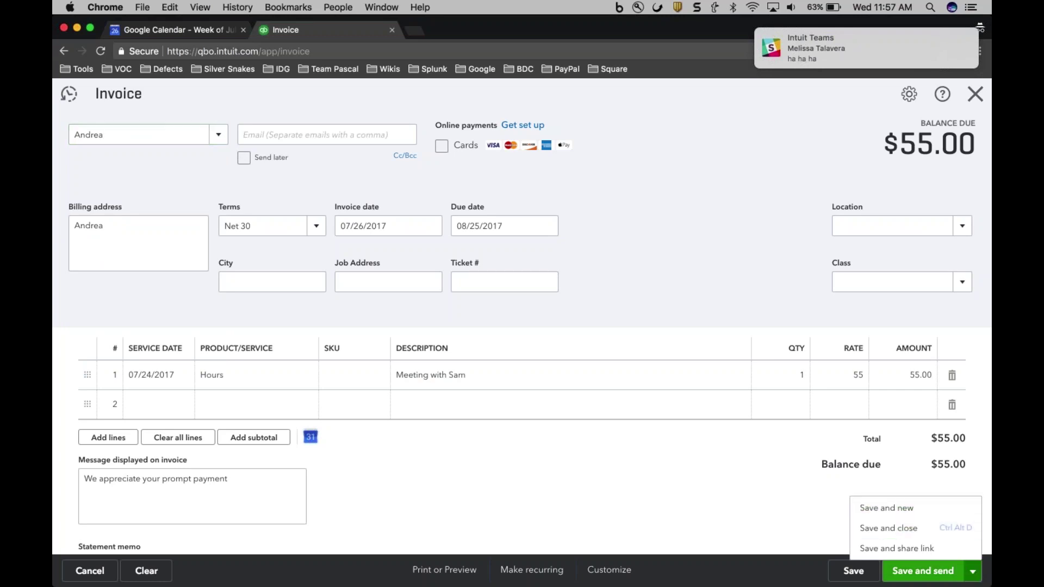
click(888, 528)
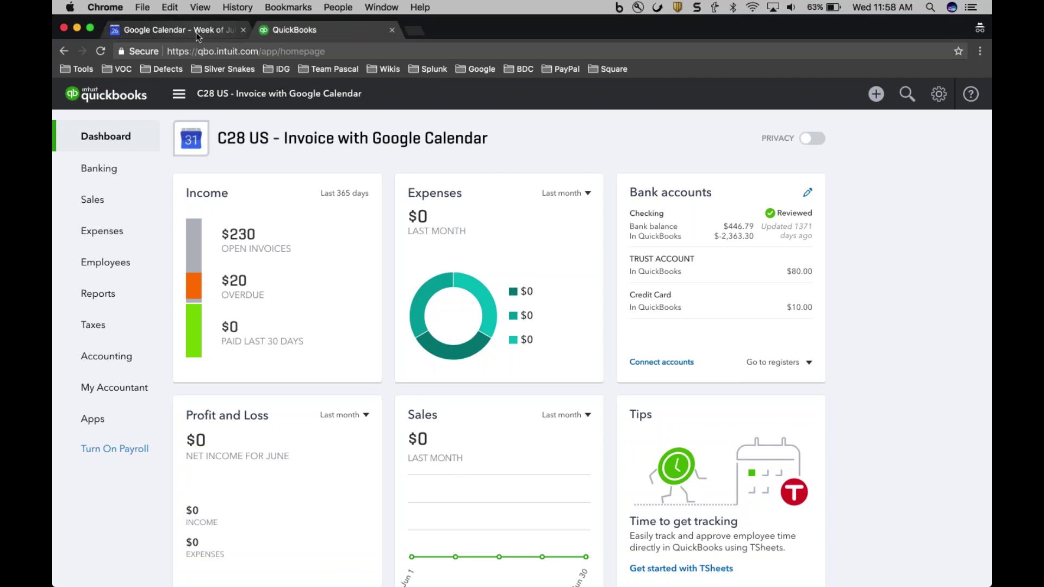
click(174, 29)
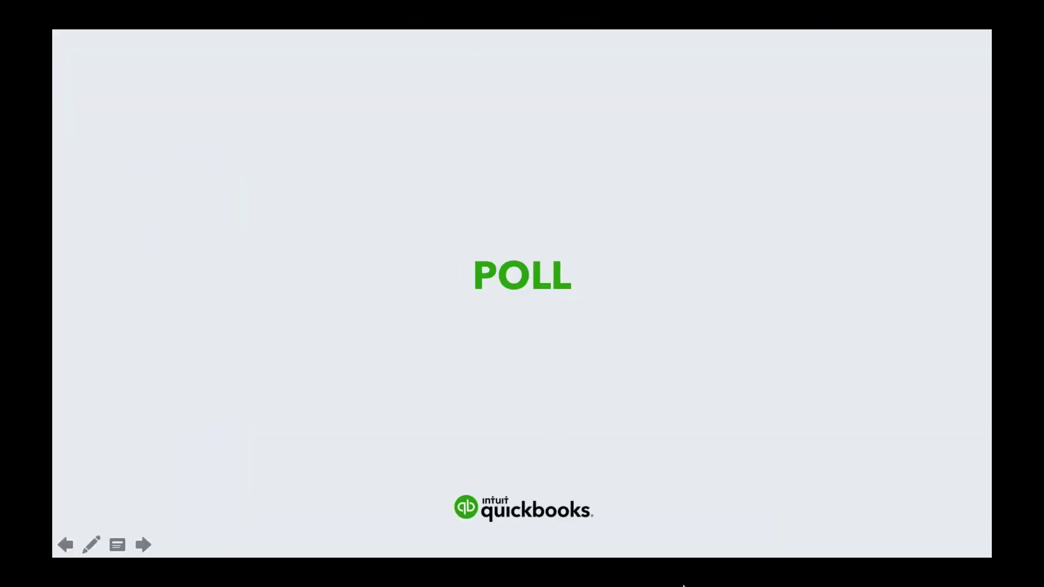
key(Right)
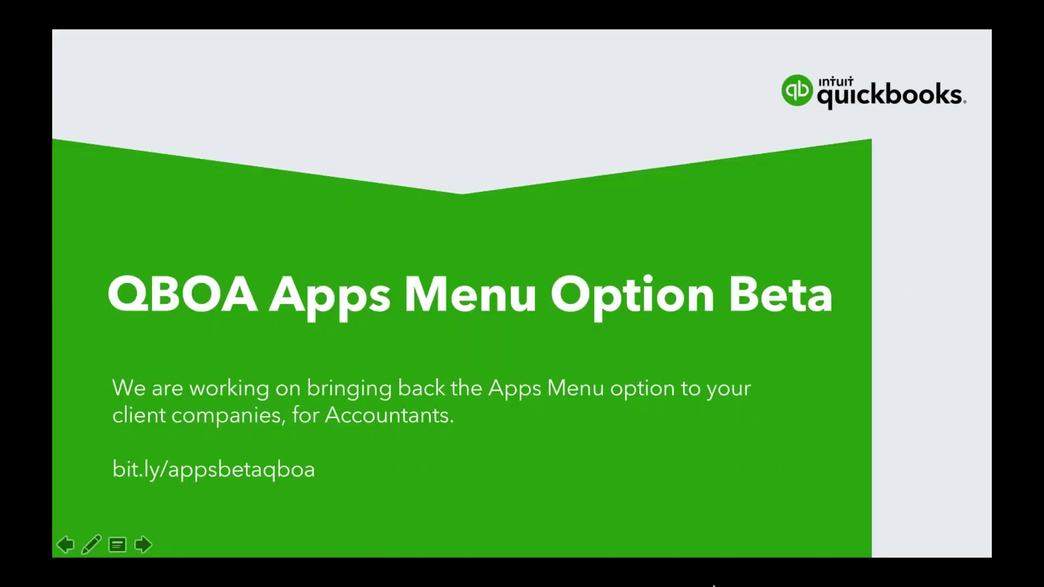
key(Left)
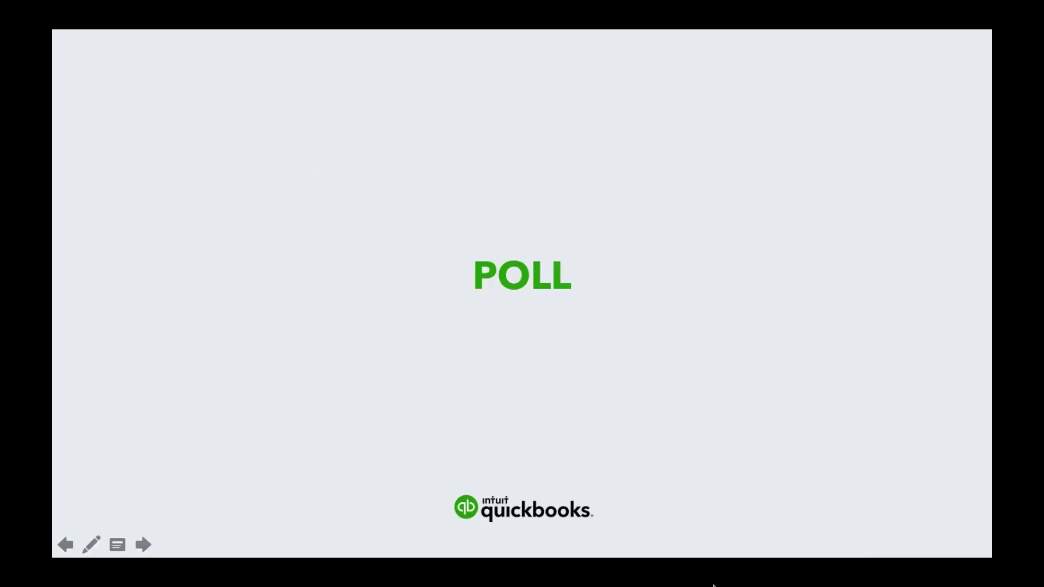
key(Right)
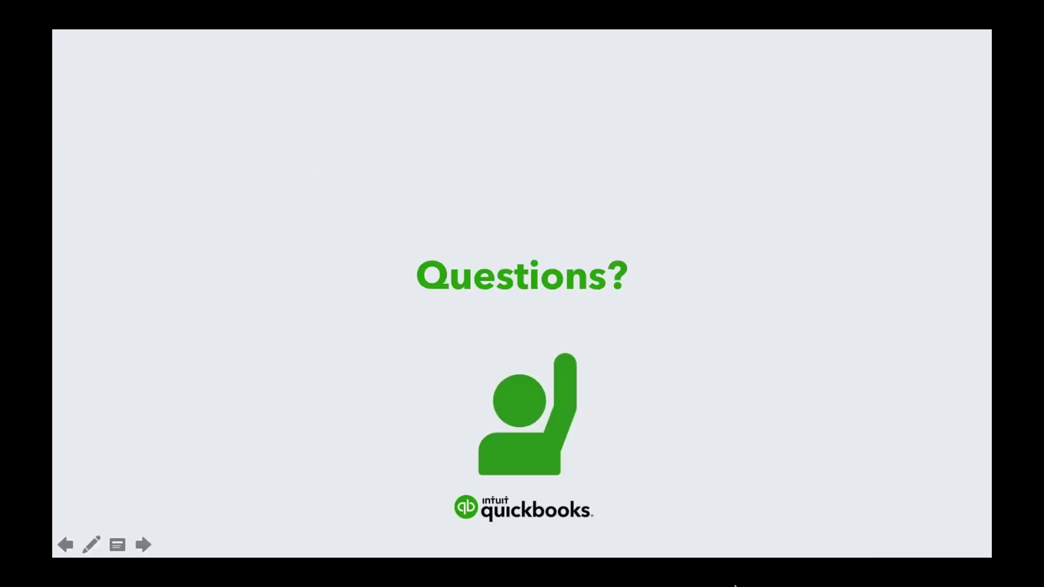
key(ctrl+Up)
click(864, 381)
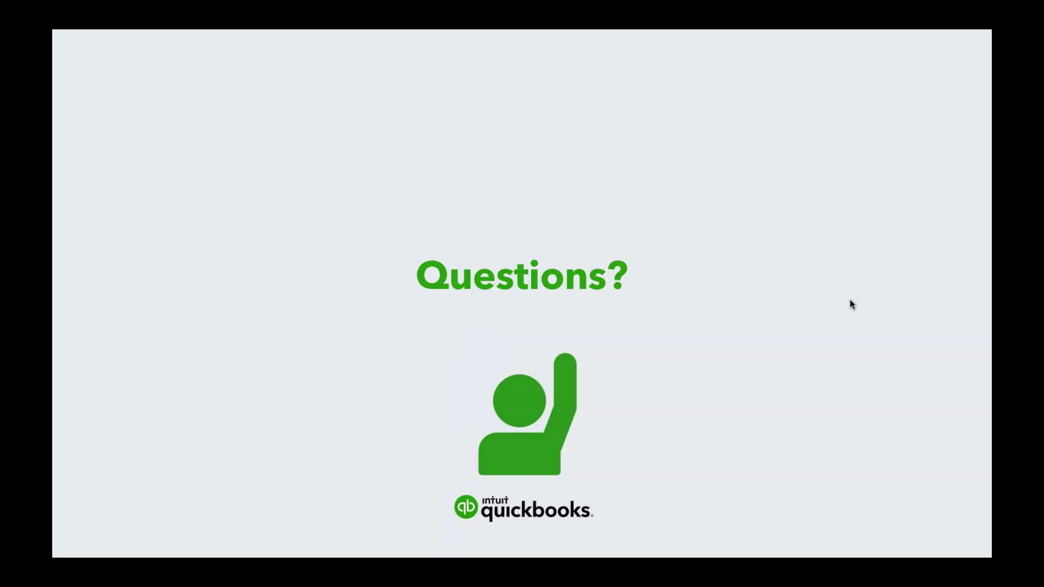
key(Right)
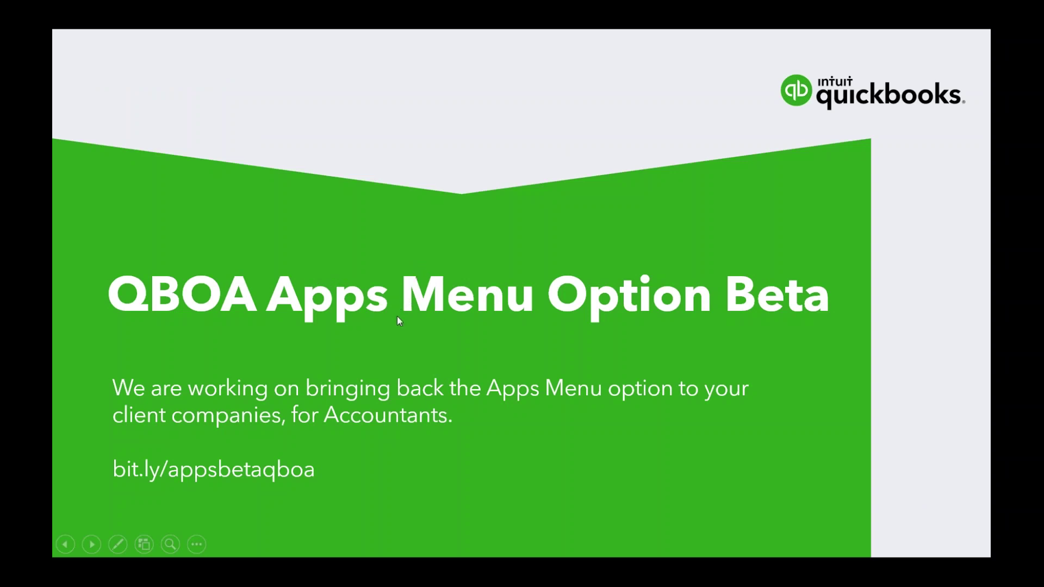
key(Right)
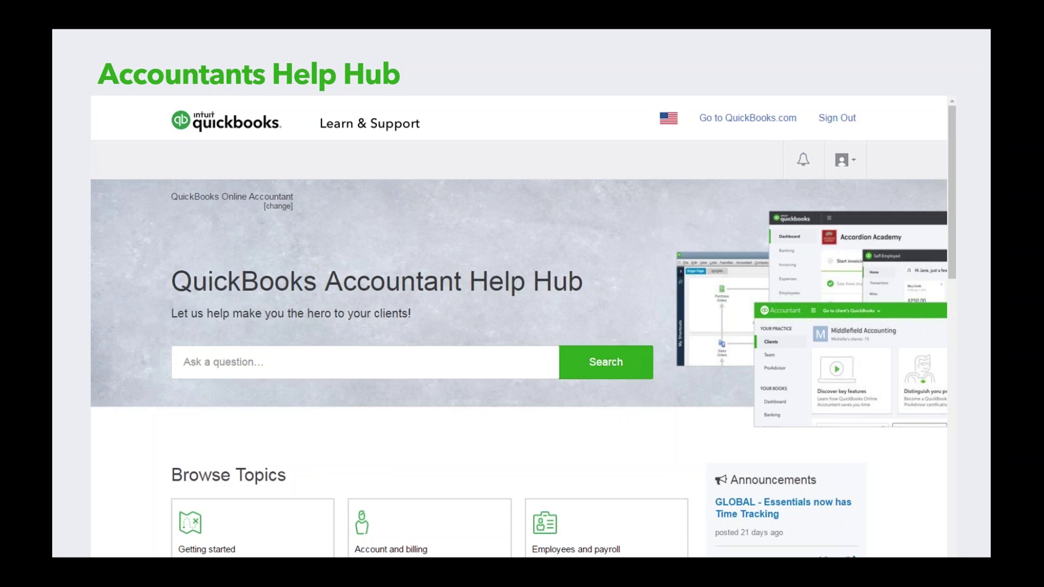
key(Right)
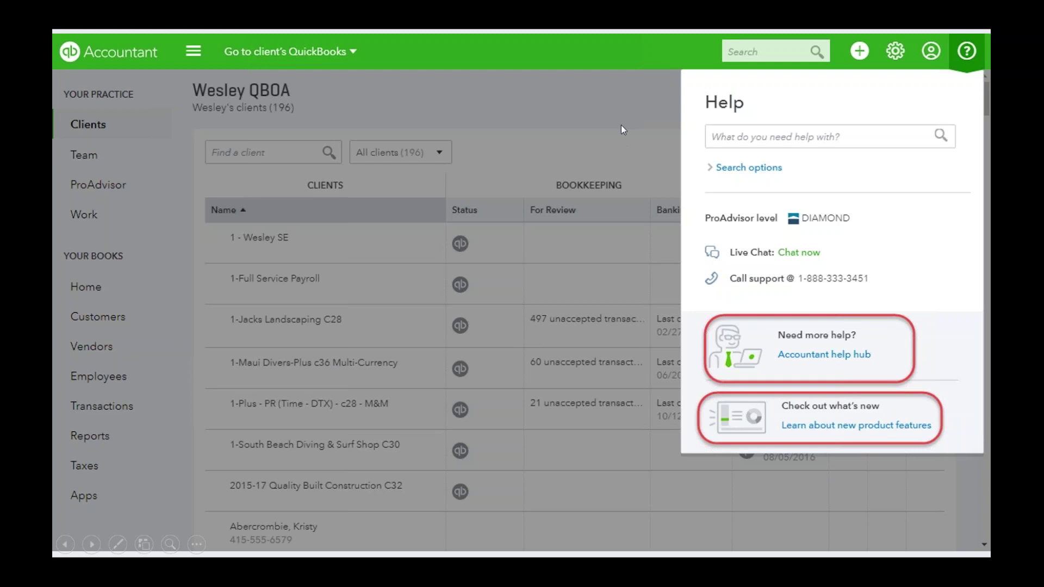
click(516, 116)
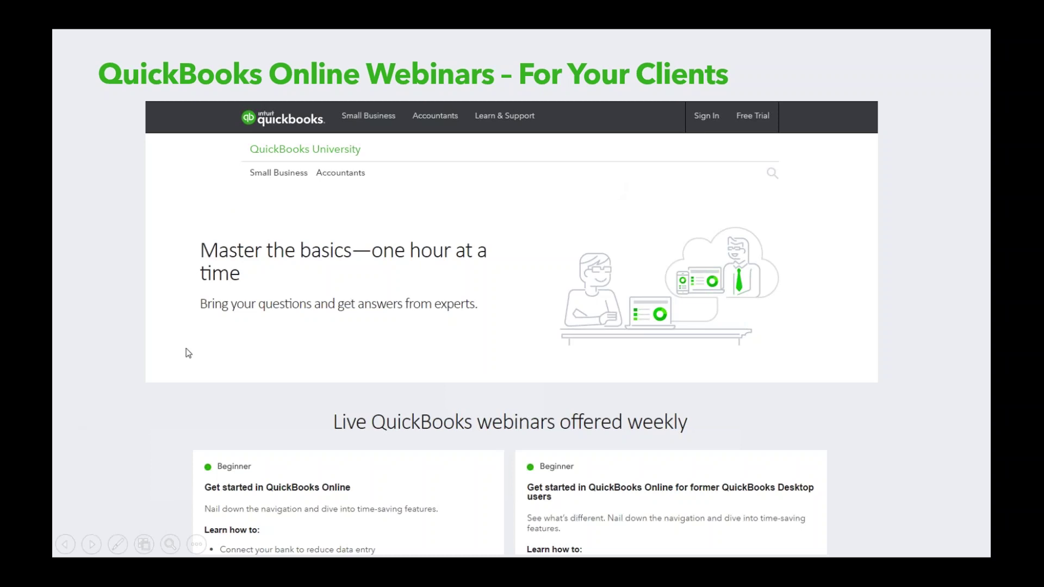
key(Right)
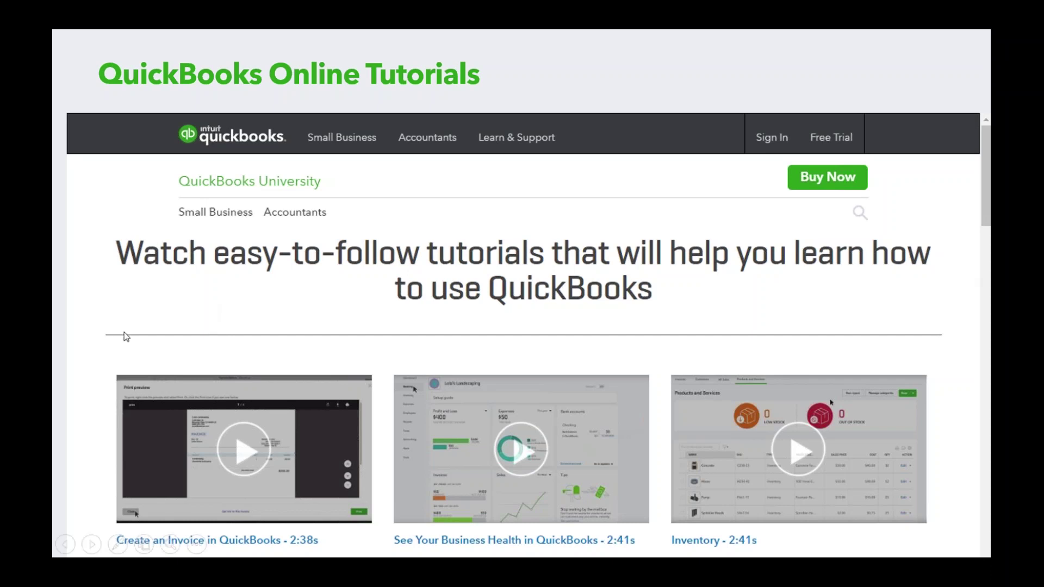
click(98, 270)
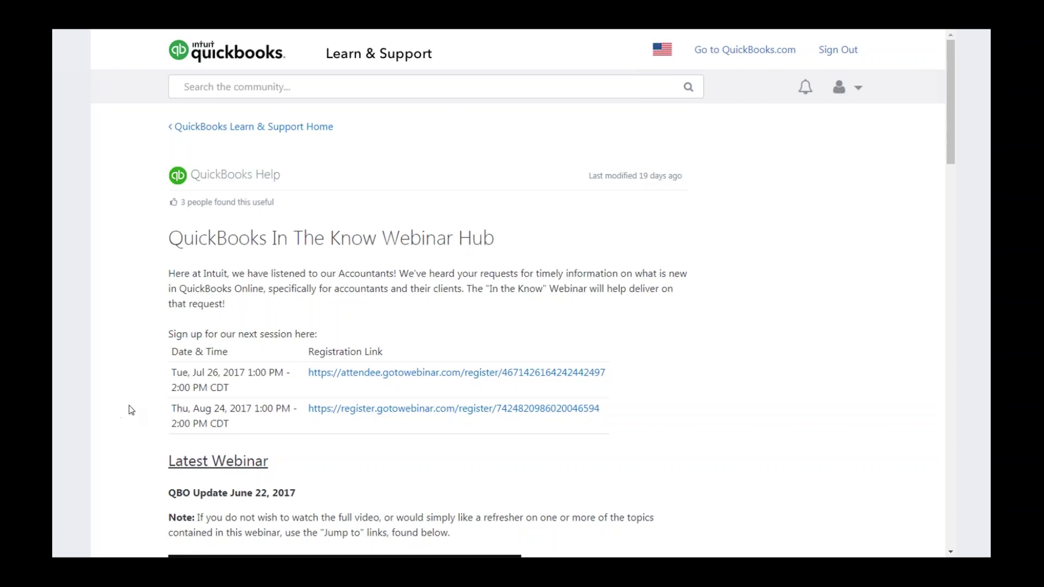
click(571, 256)
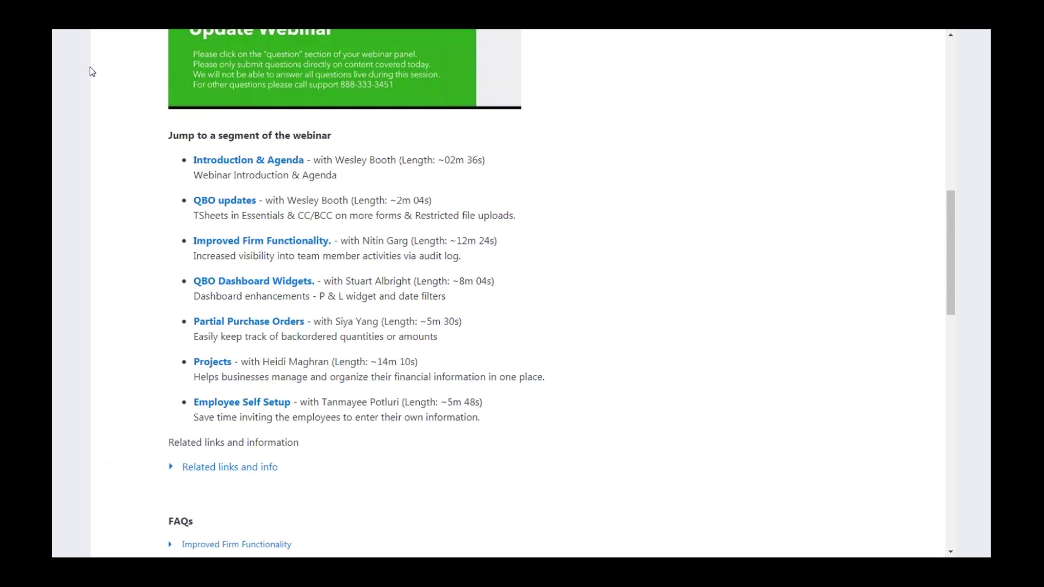
key(Right)
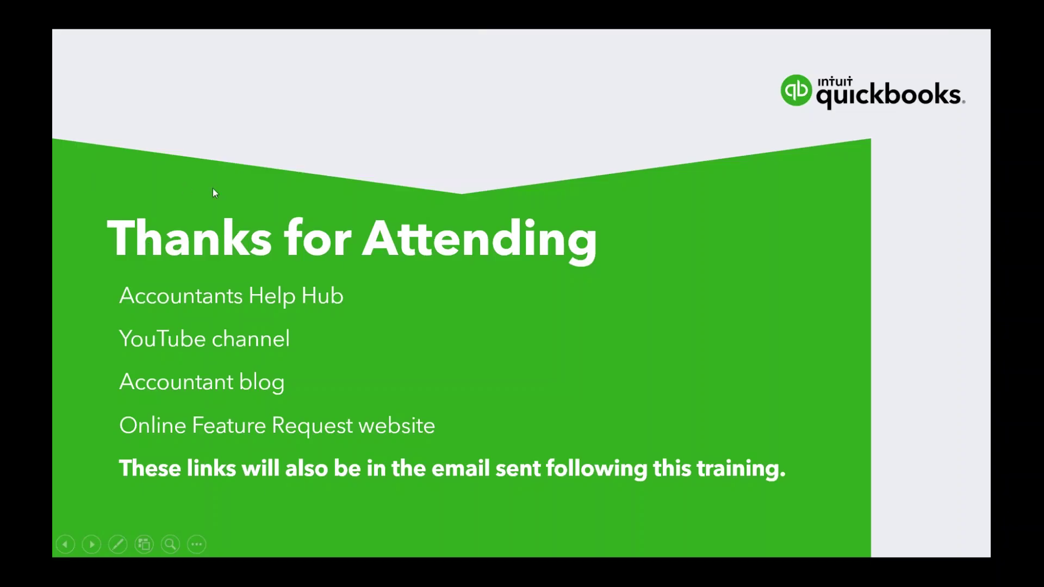